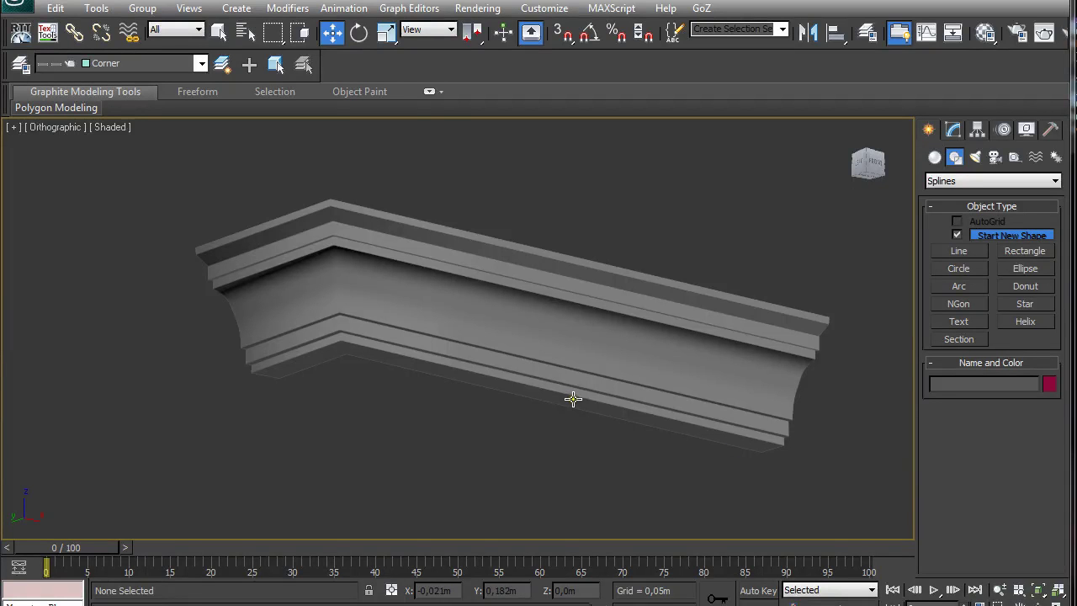
Hide the Corner layer, show the 0 (default) layer, and frame its reference image in the left view.
alt+middle_drag(506, 336, 461, 355)
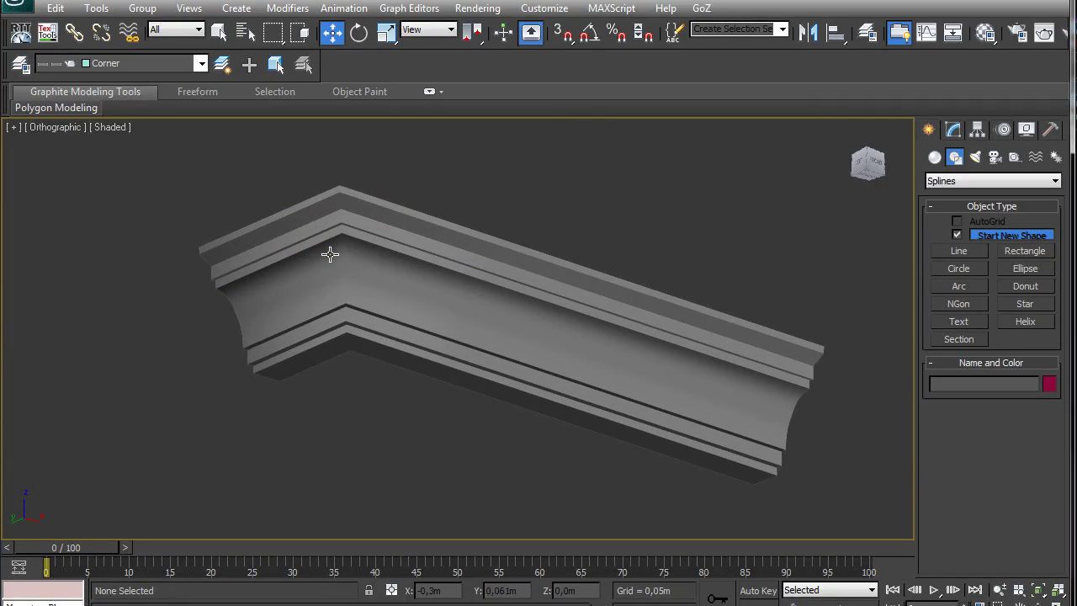
alt+middle_drag(330, 254, 345, 273)
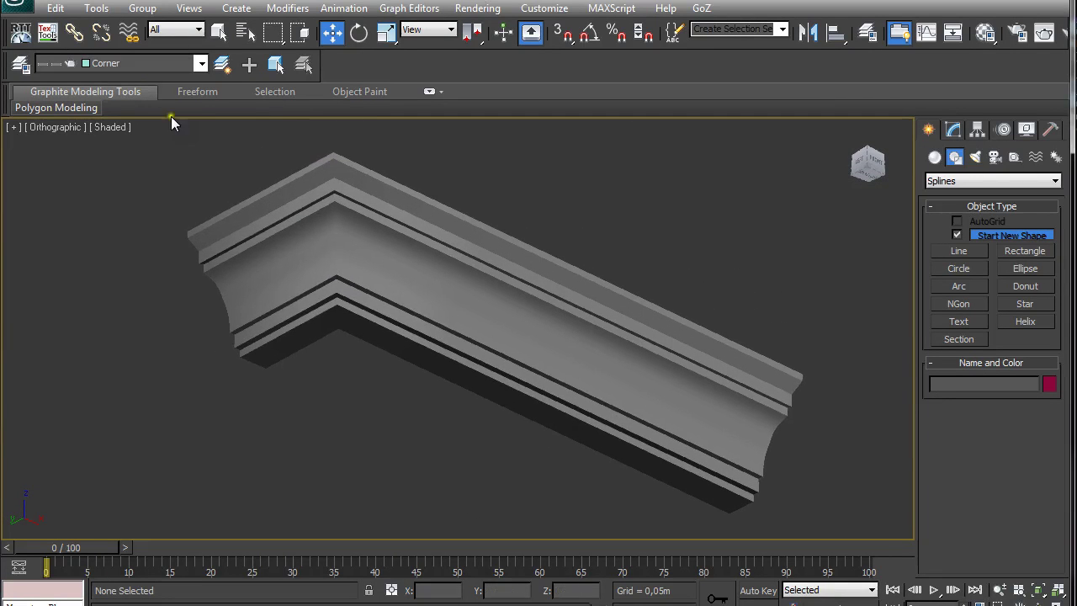
click(200, 63)
click(42, 95)
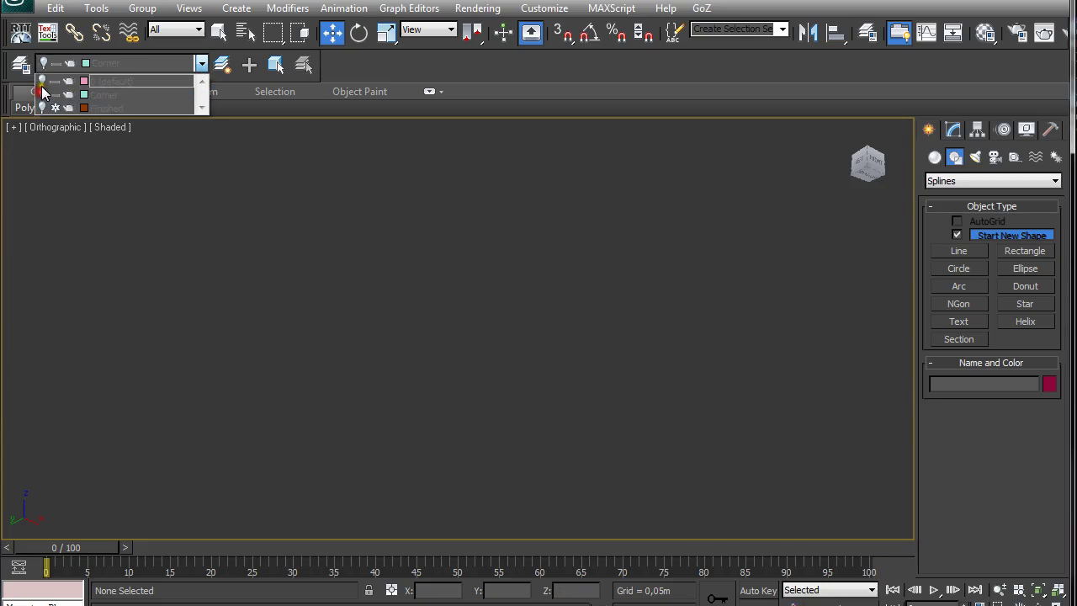
click(42, 81)
key(l)
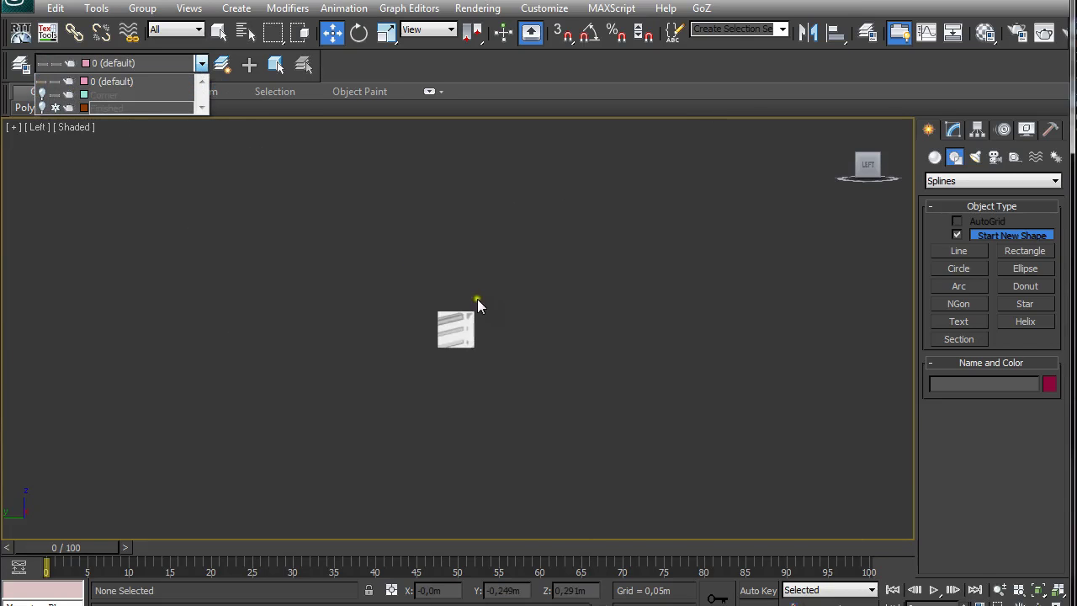
key(z)
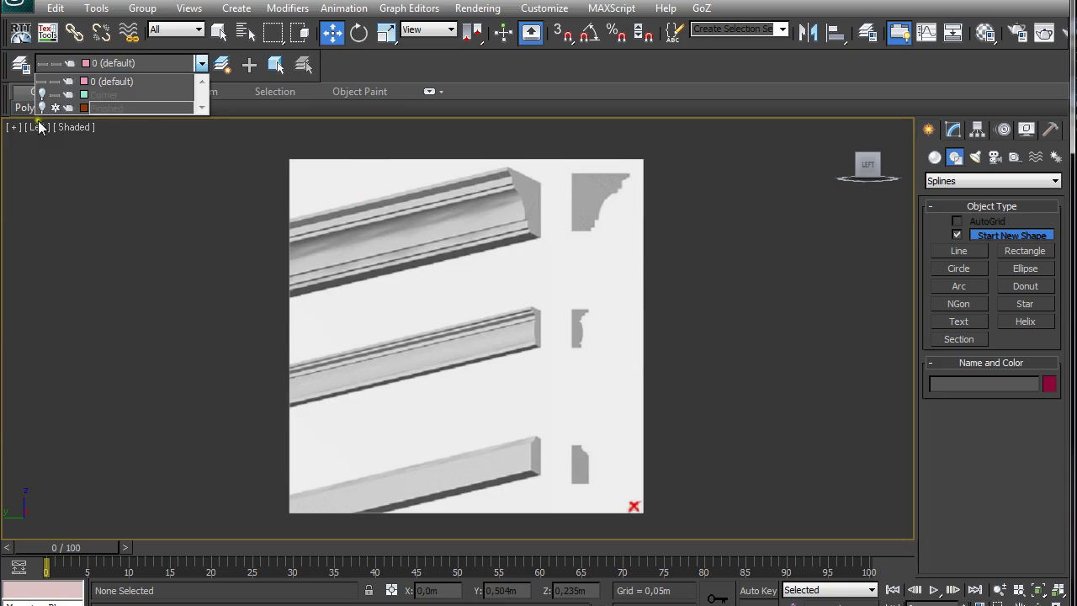
Try to trace the top edge of the upper crown profile on the reference image with the Line tool.
click(923, 127)
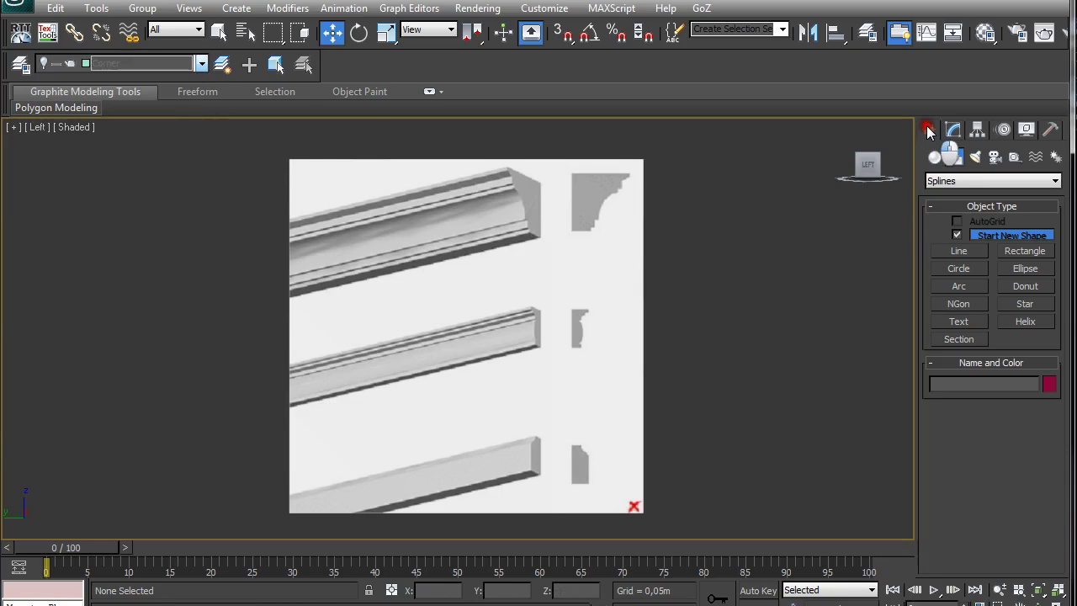
click(956, 160)
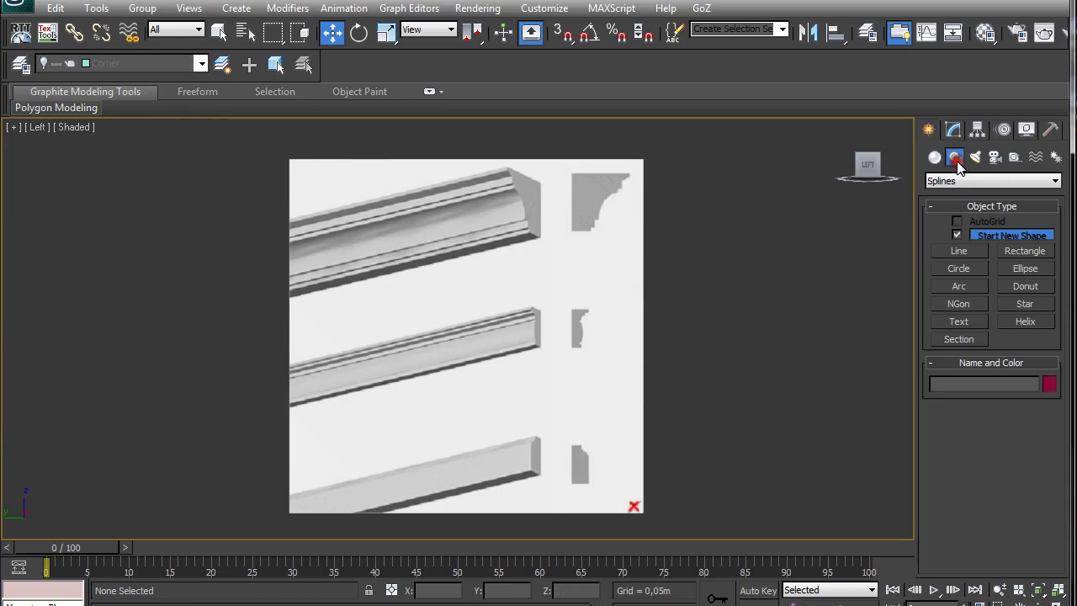
click(959, 251)
scroll(673, 261, up, 5)
middle_drag(682, 284, 548, 356)
scroll(550, 352, up, 2)
middle_drag(572, 304, 550, 312)
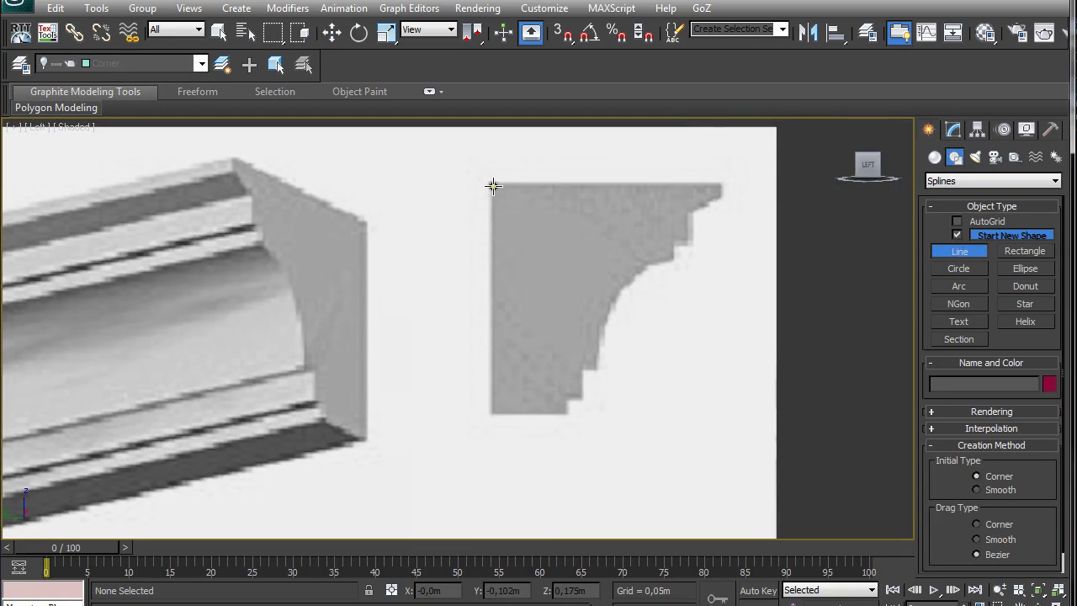
click(493, 184)
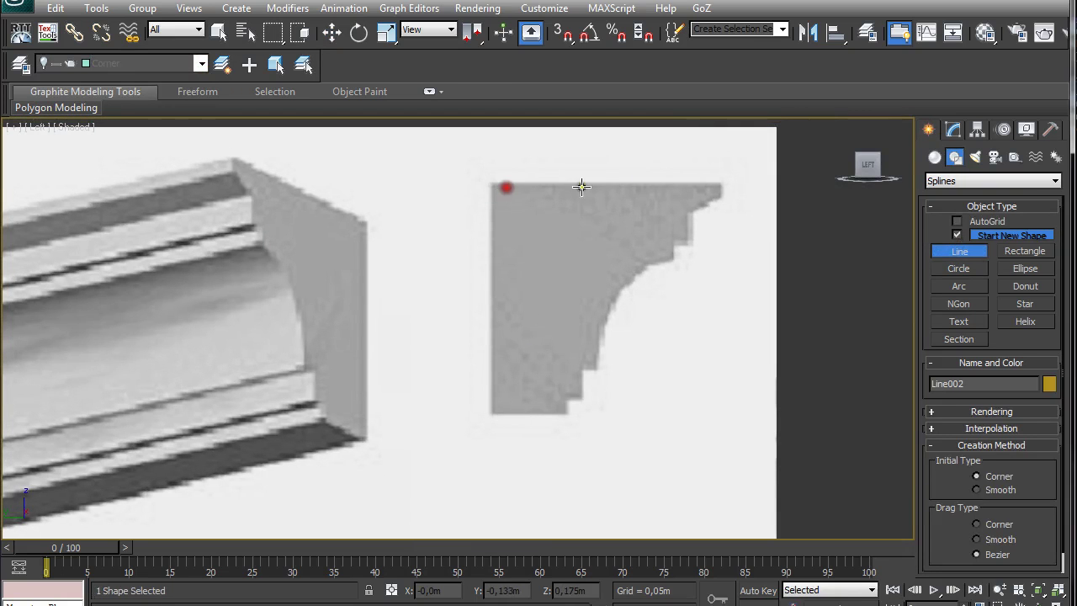
click(718, 182)
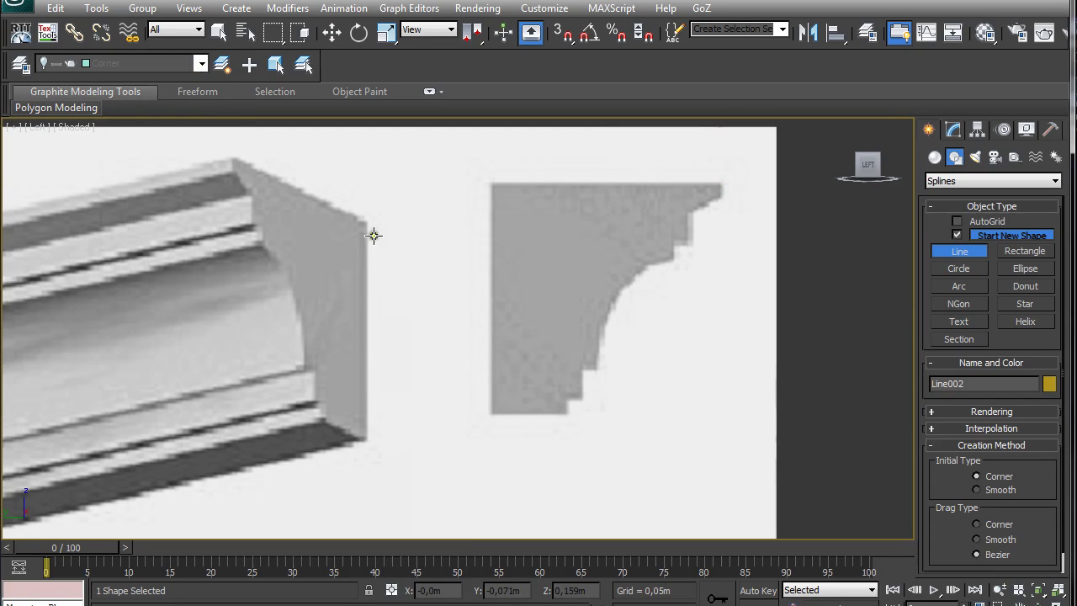
right_click(402, 241)
Make 0 (default) the current layer and trace the upper crown profile as a closed corner-point spline, bridging the cove with one straight segment.
click(201, 63)
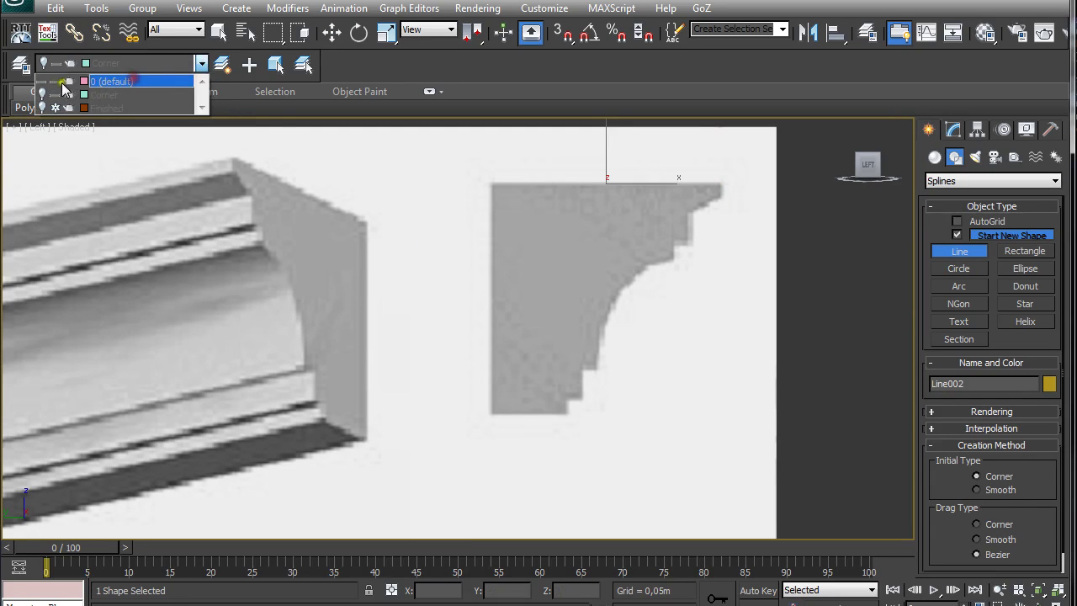
click(135, 77)
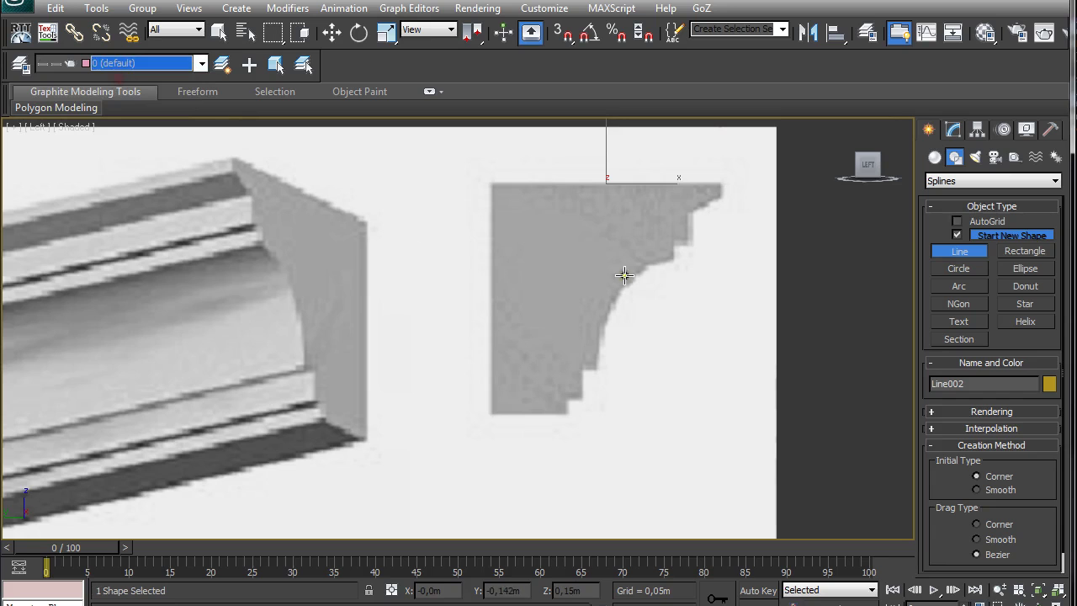
click(491, 182)
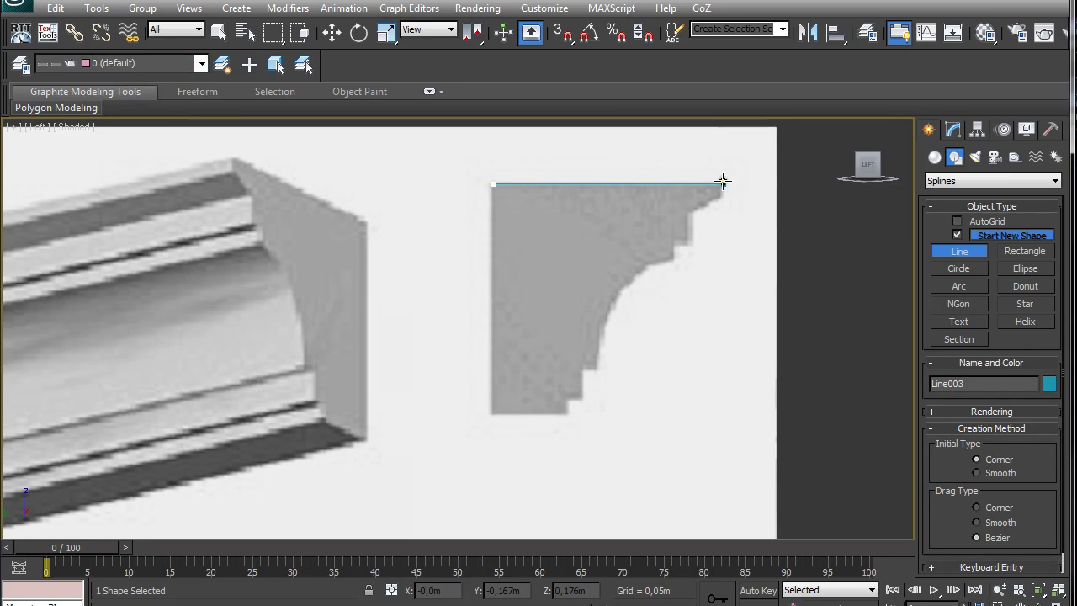
click(723, 183)
click(718, 199)
click(686, 215)
click(687, 243)
click(671, 243)
click(652, 261)
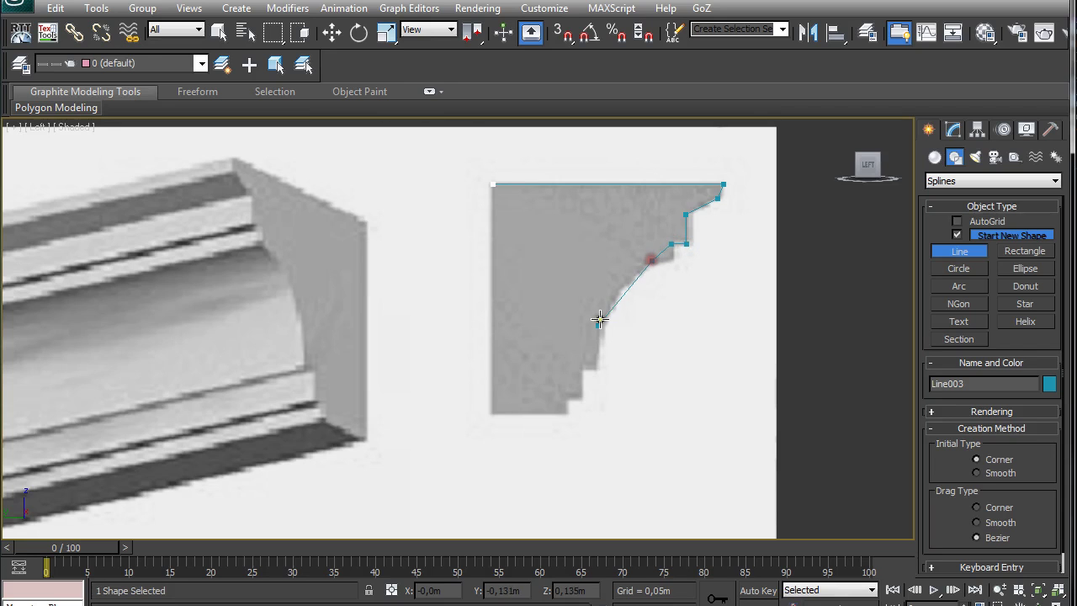
click(579, 368)
click(573, 401)
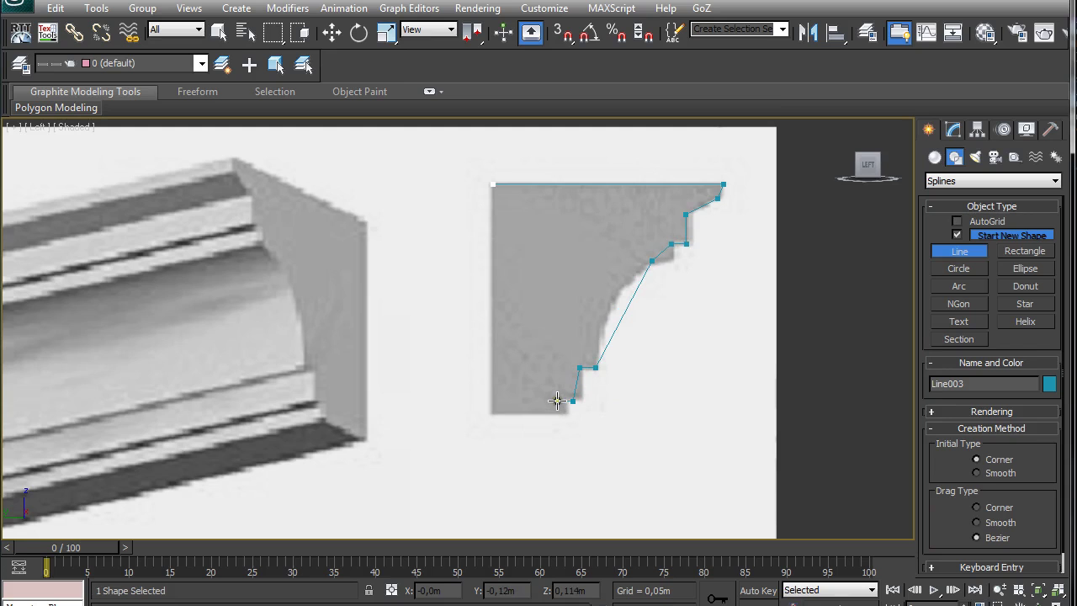
click(558, 401)
click(558, 414)
click(544, 414)
click(493, 414)
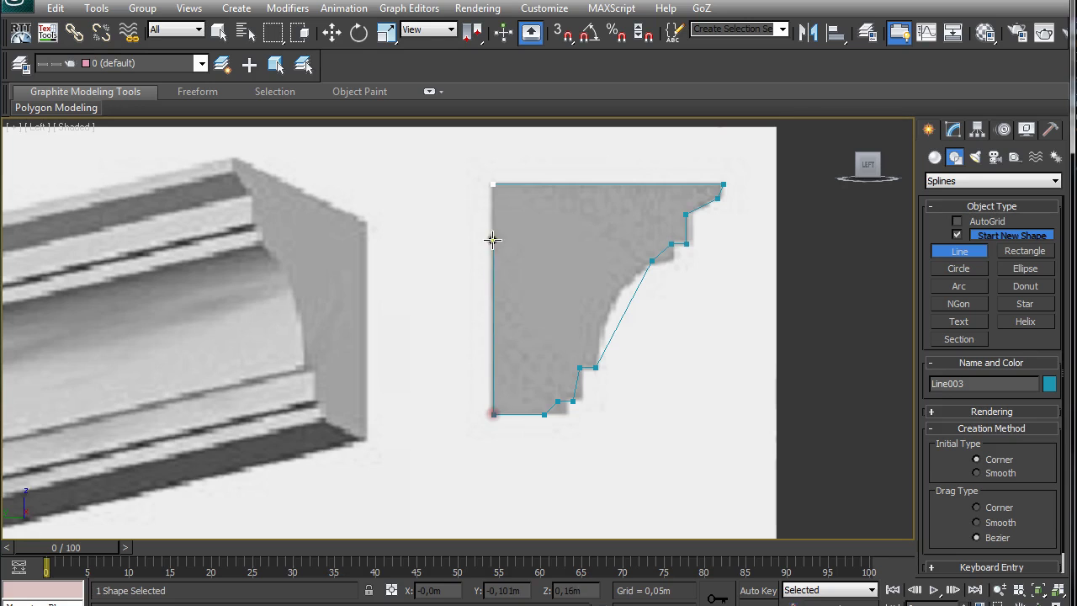
click(493, 183)
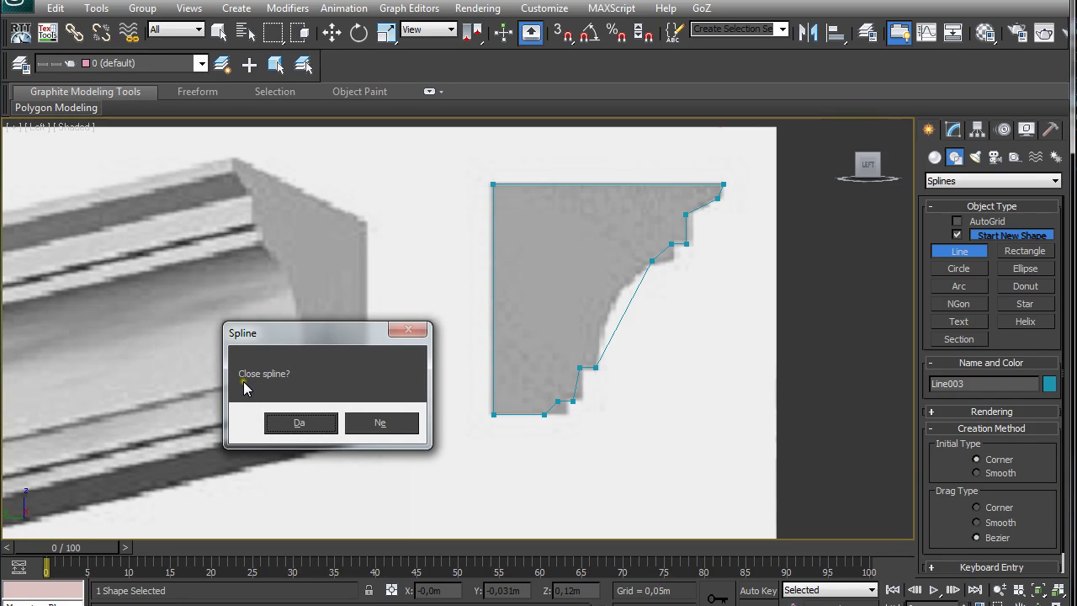
click(299, 423)
right_click(817, 365)
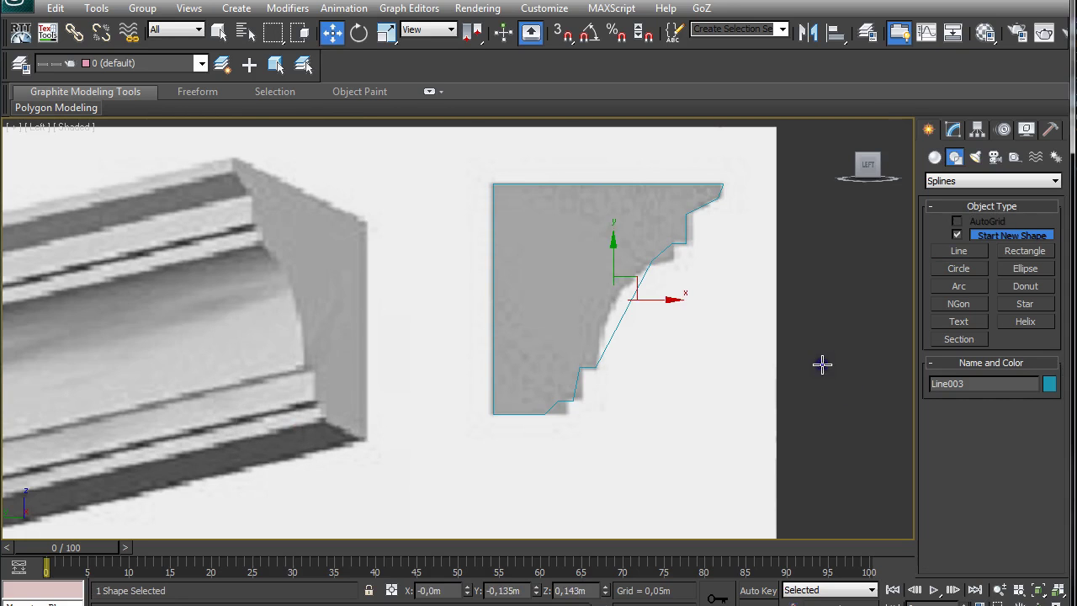
Hide the reference image plane, leaving only the traced profile in the scene.
right_click(759, 364)
click(763, 309)
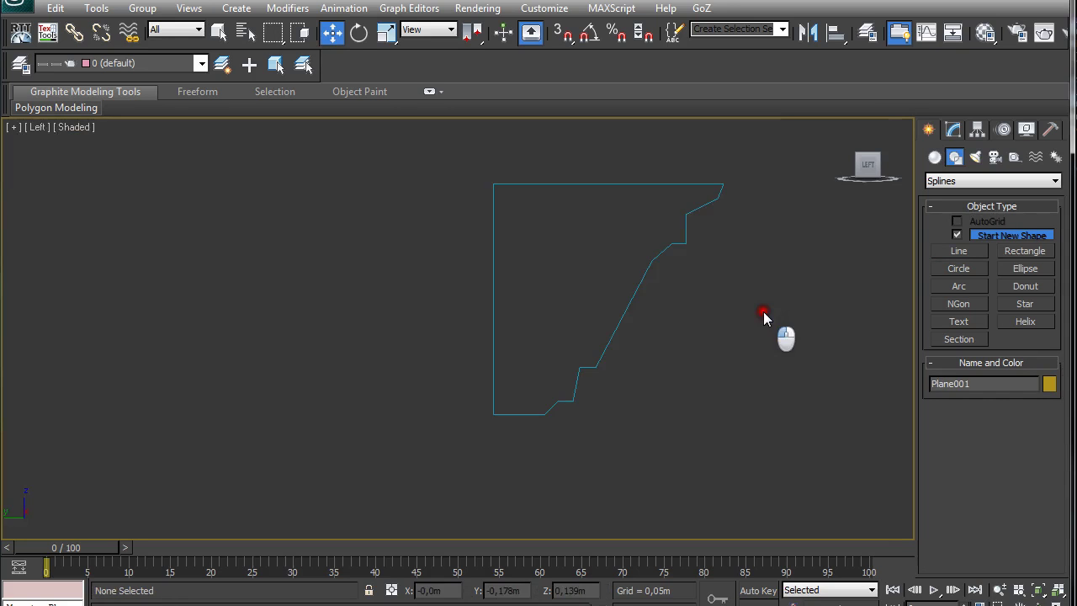
click(724, 325)
Convert the traced profile spline to an Editable Poly in the perspective view.
alt+middle_drag(759, 321, 720, 325)
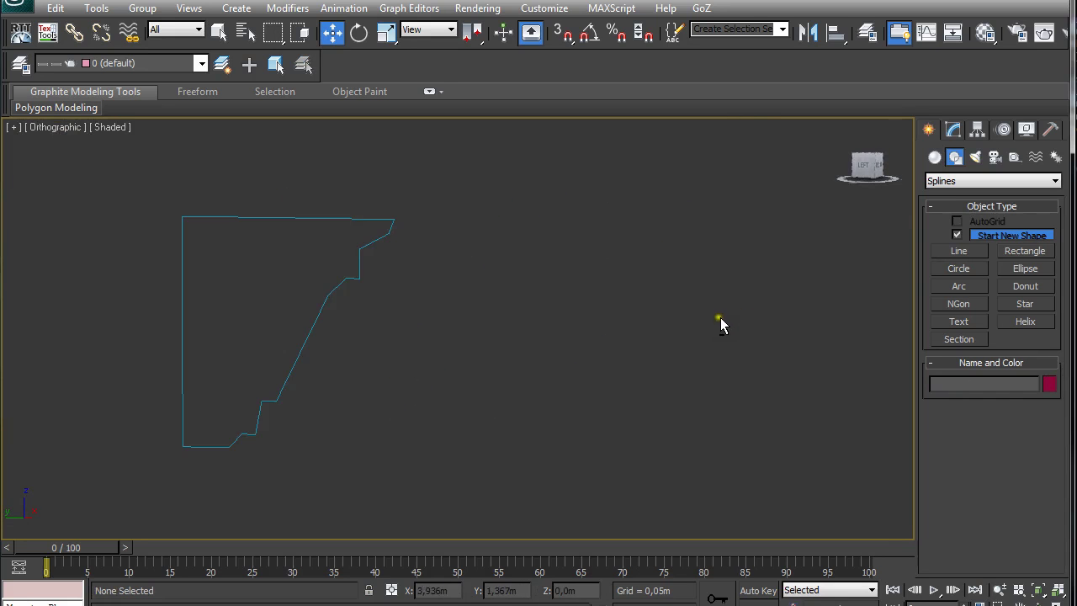
key(p)
middle_drag(332, 327, 505, 323)
scroll(630, 314, down, 2)
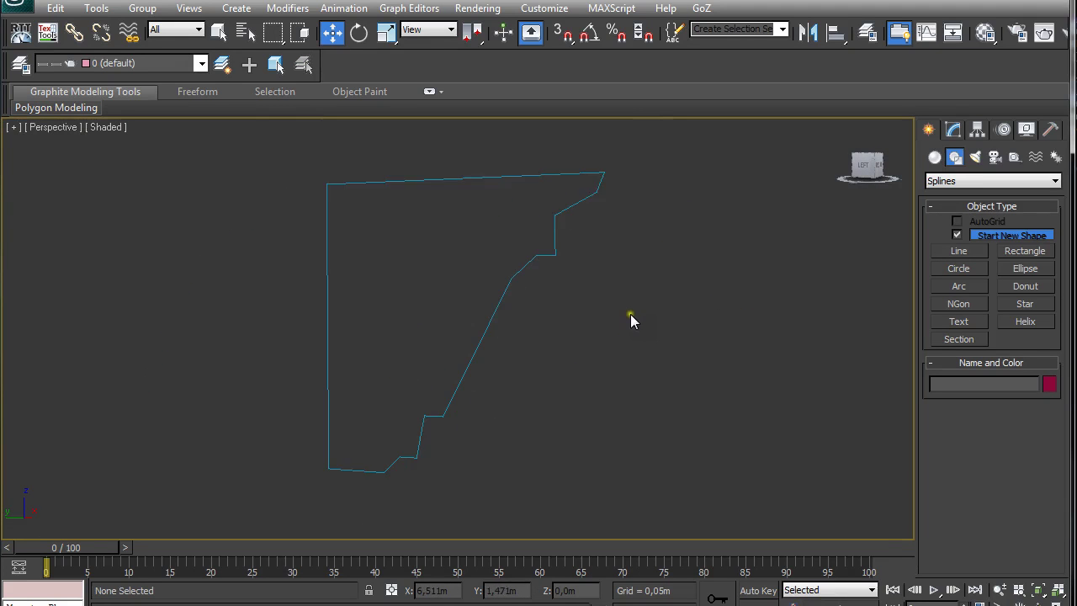
click(953, 129)
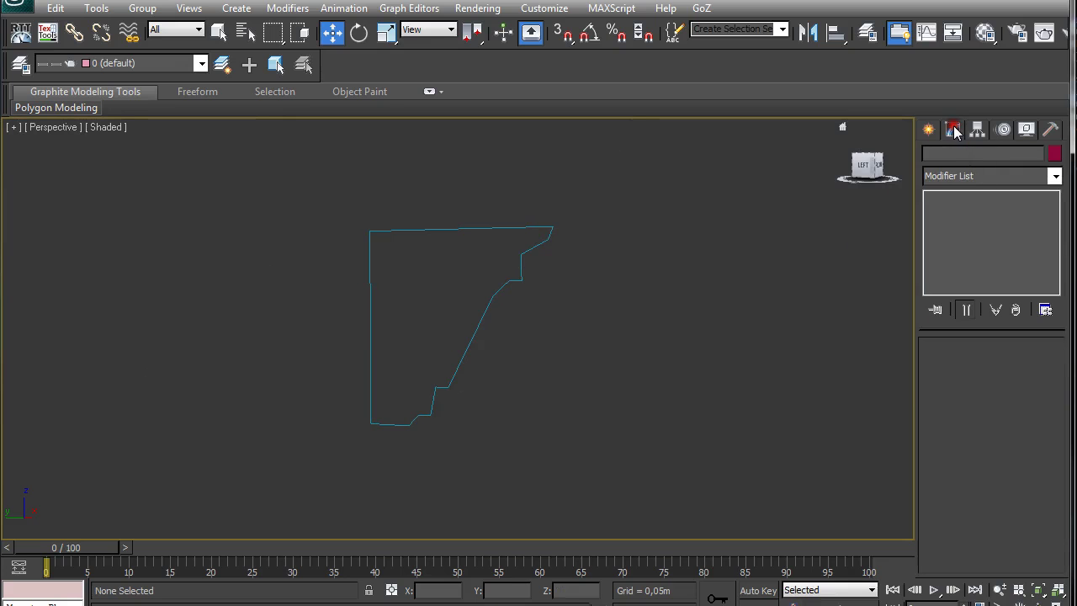
click(525, 251)
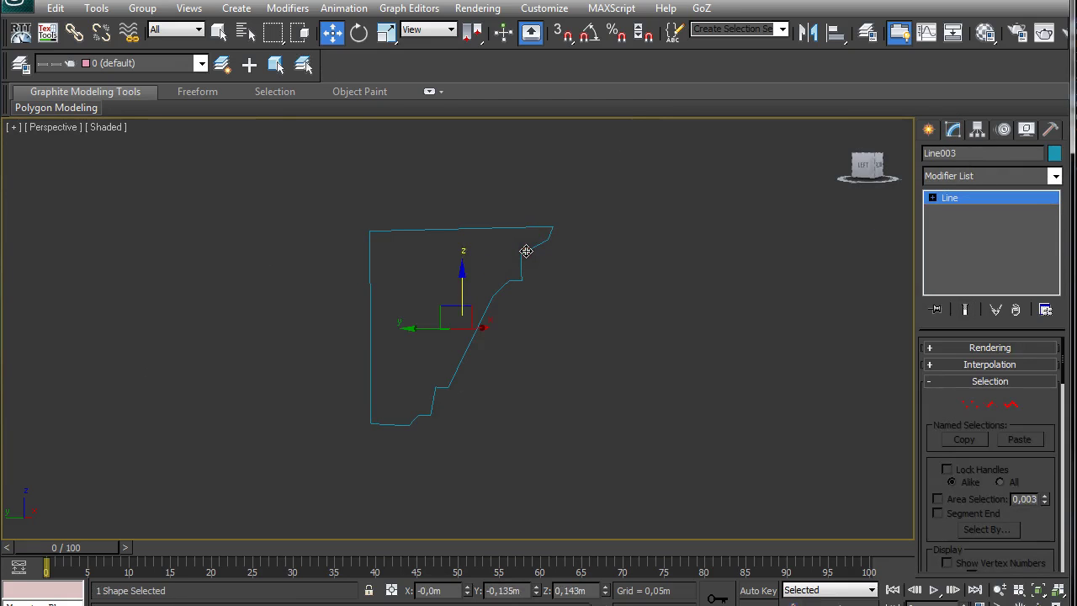
right_click(526, 250)
mouse_move(575, 406)
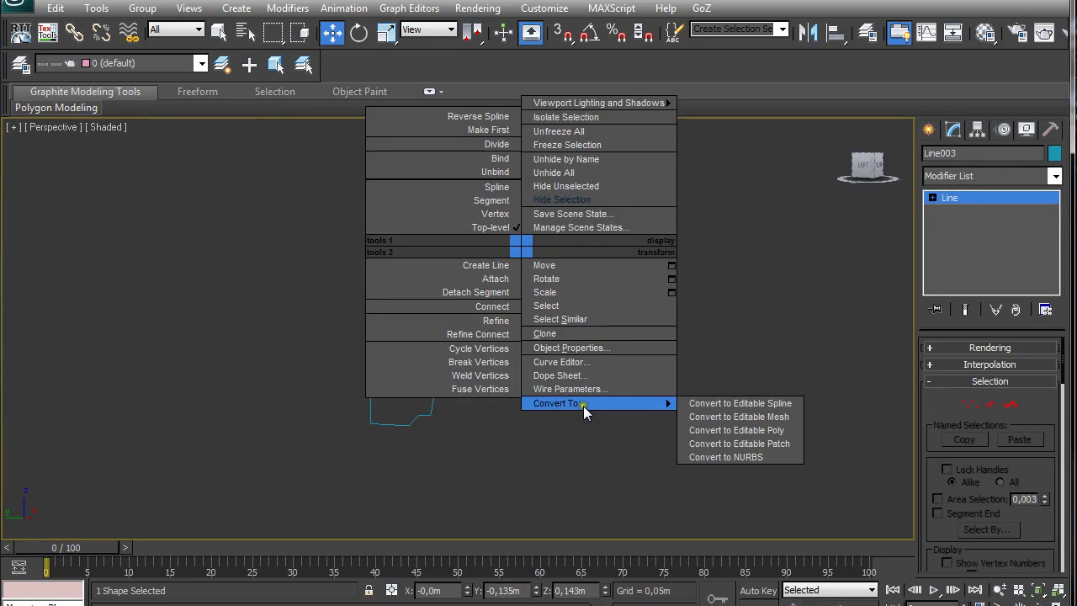
click(723, 426)
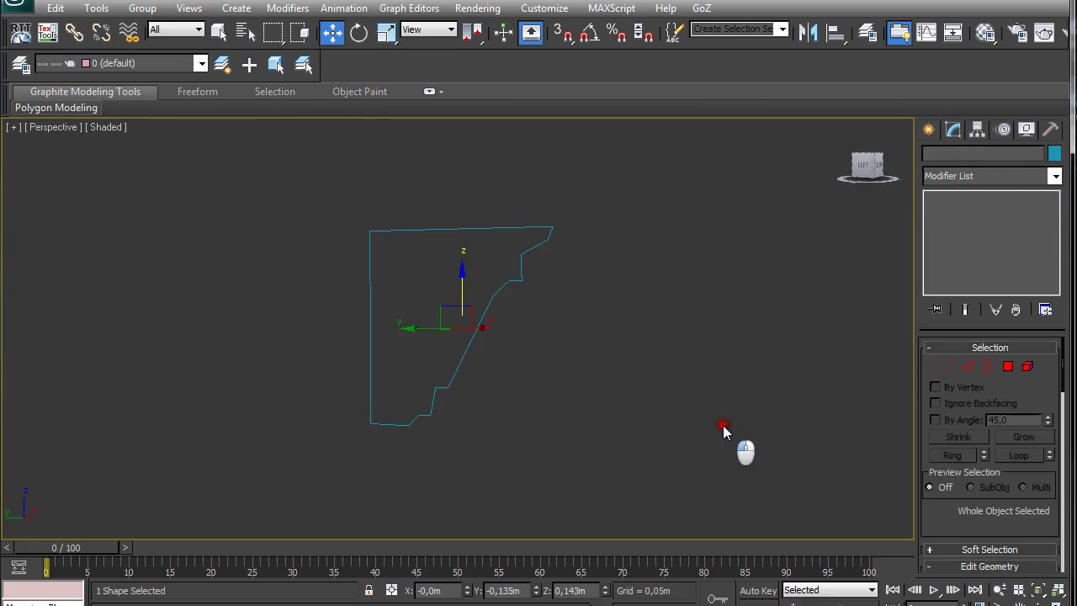
Apply a Shell modifier to the flat profile to give it thickness.
click(949, 177)
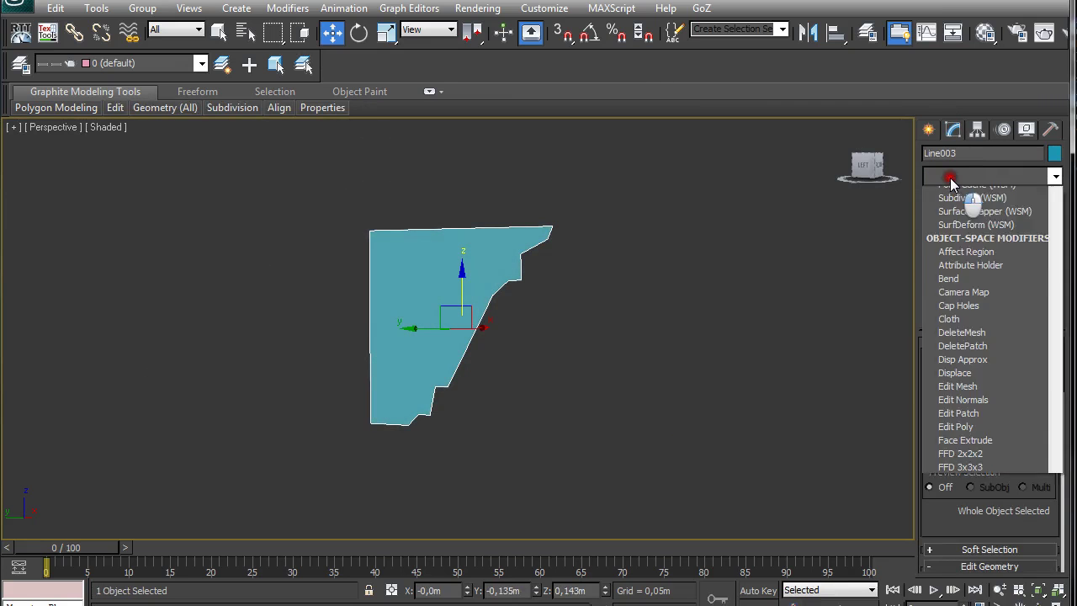
text(sh)
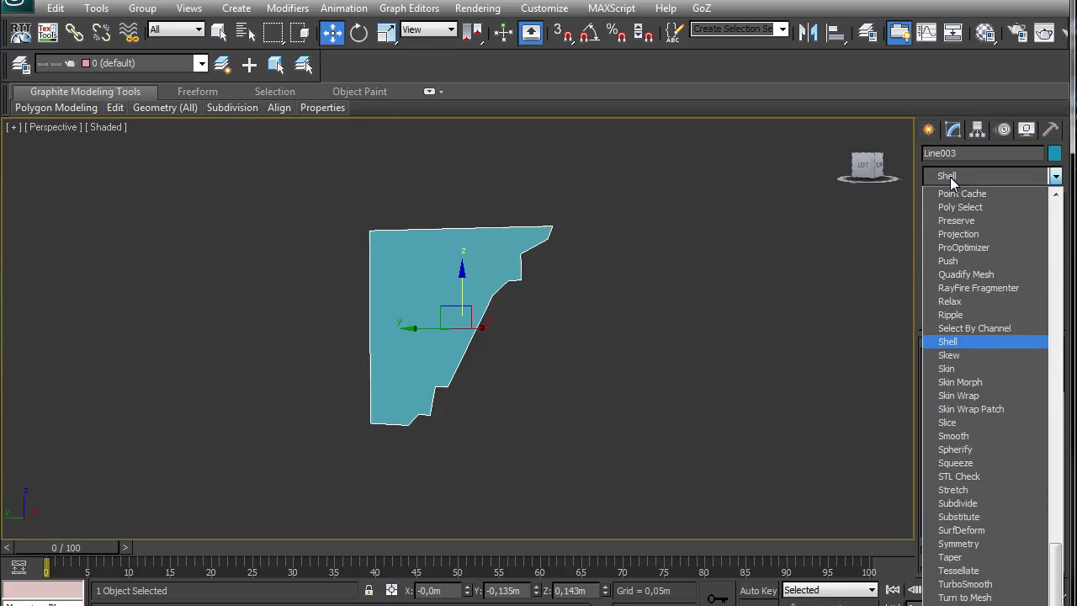
click(950, 177)
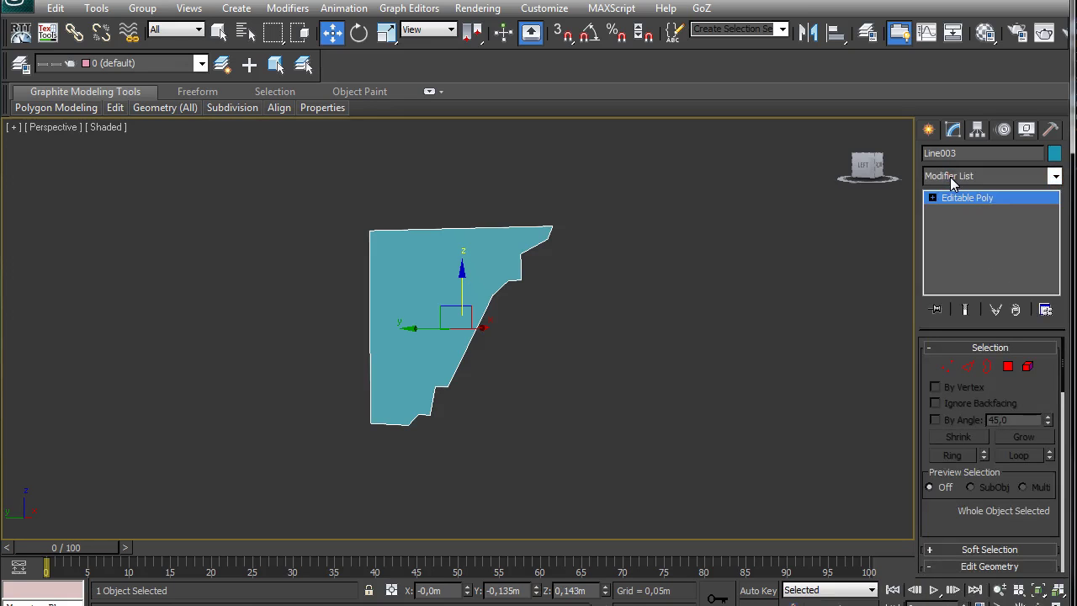
click(949, 176)
text(sh)
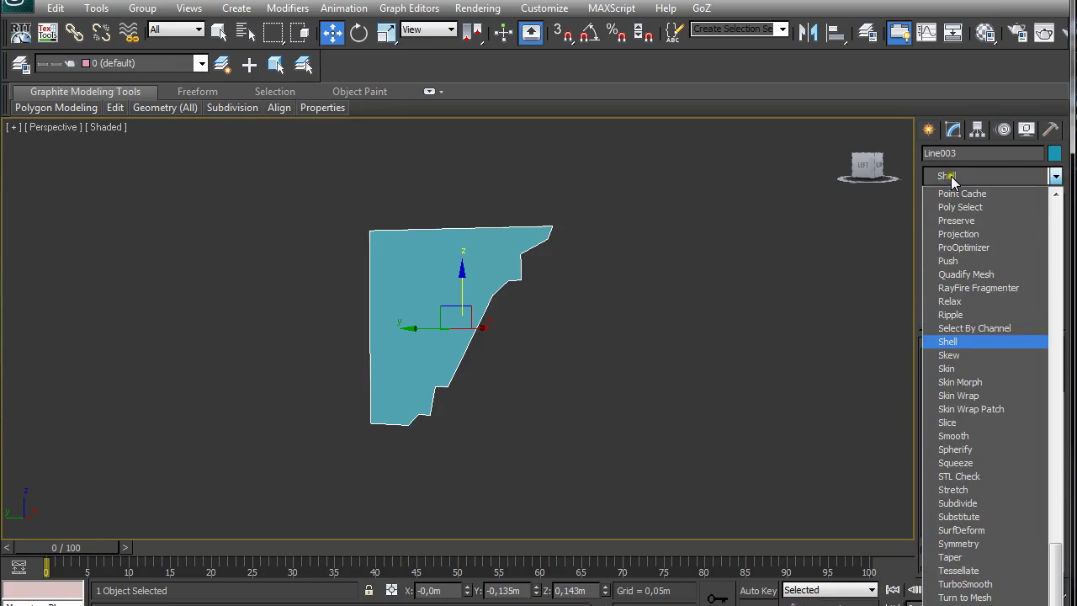
key(Return)
alt+middle_drag(615, 325, 572, 318)
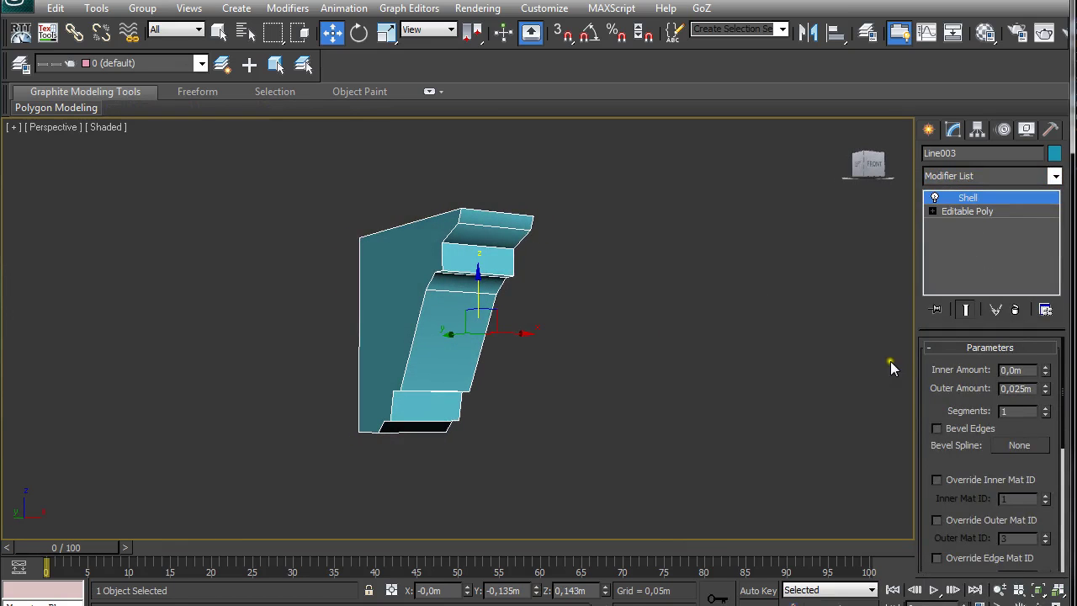
Collapse the Shell modifier into the moulding and convert the result to an Editable Poly.
right_click(972, 204)
click(976, 348)
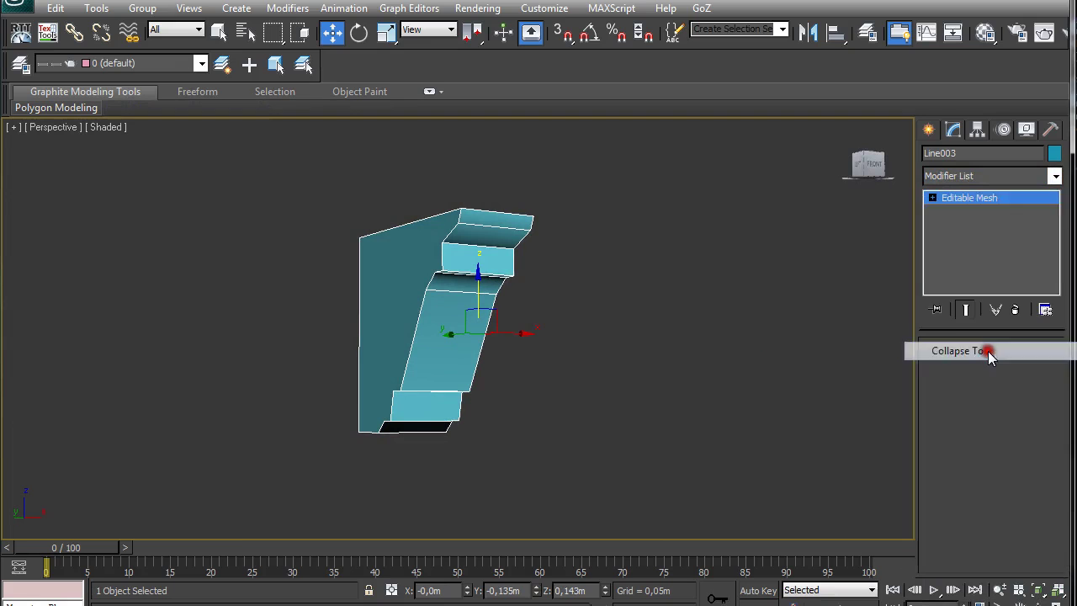
right_click(956, 197)
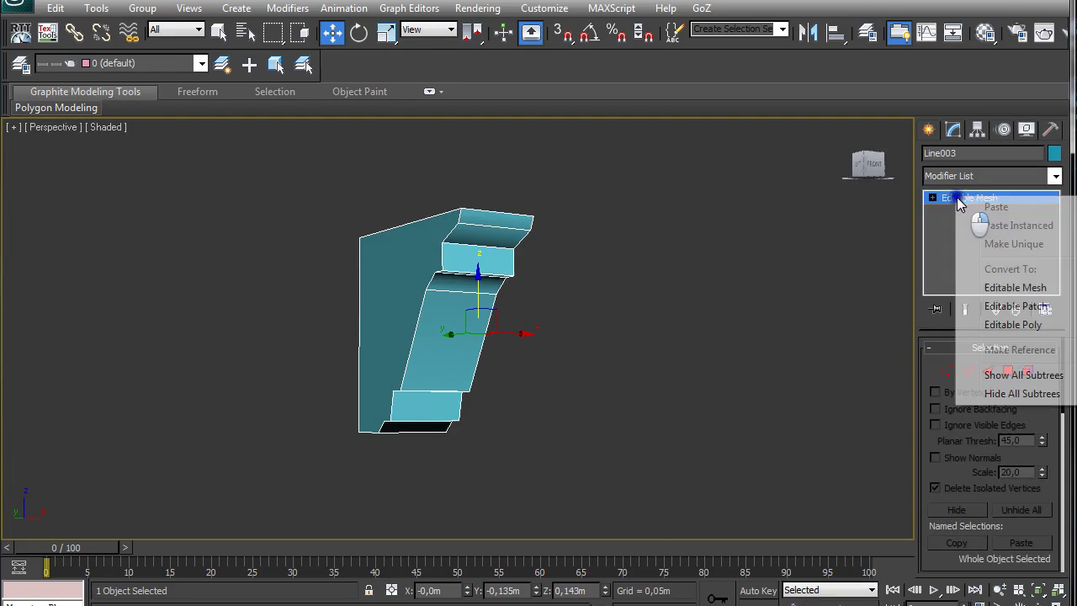
click(1003, 326)
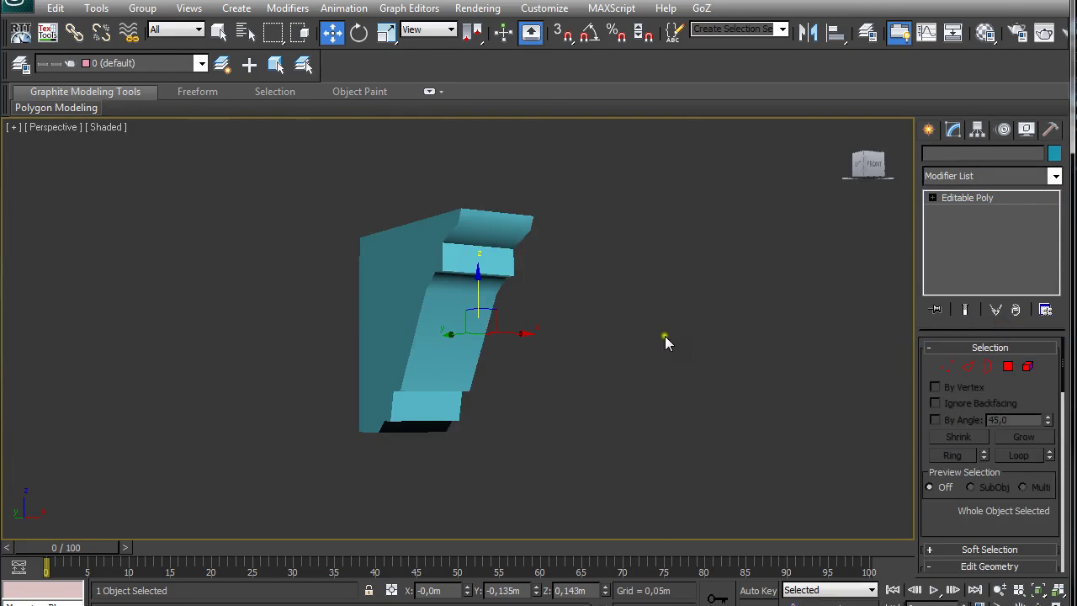
Lengthen the moulding in the front view by moving the vertices of one end along X to about 0.126 m.
alt+middle_drag(665, 336, 615, 330)
key(f)
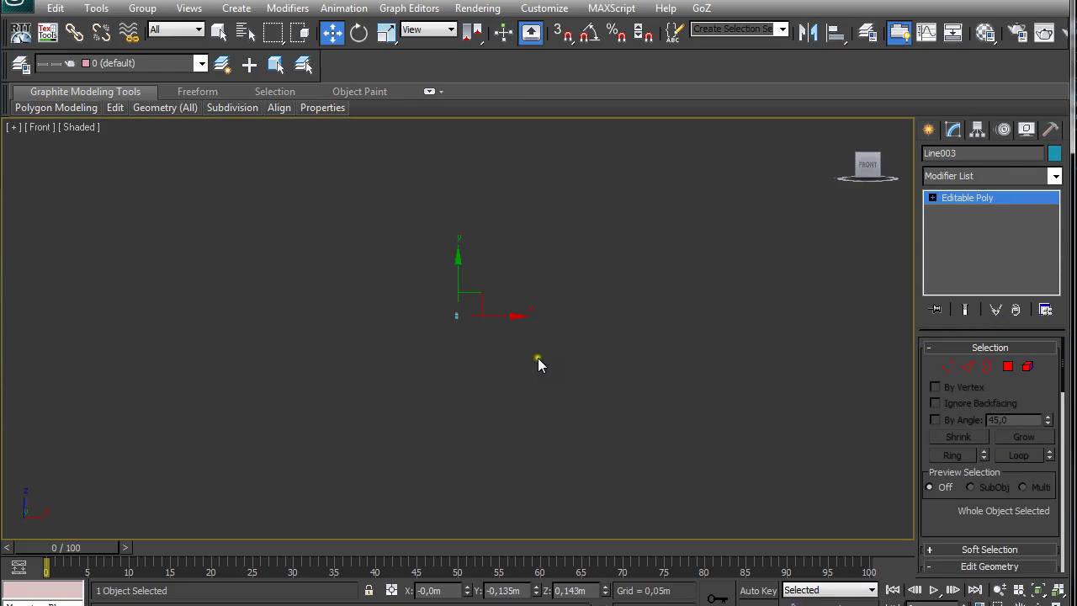
middle_drag(539, 360, 529, 413)
scroll(528, 410, up, 2)
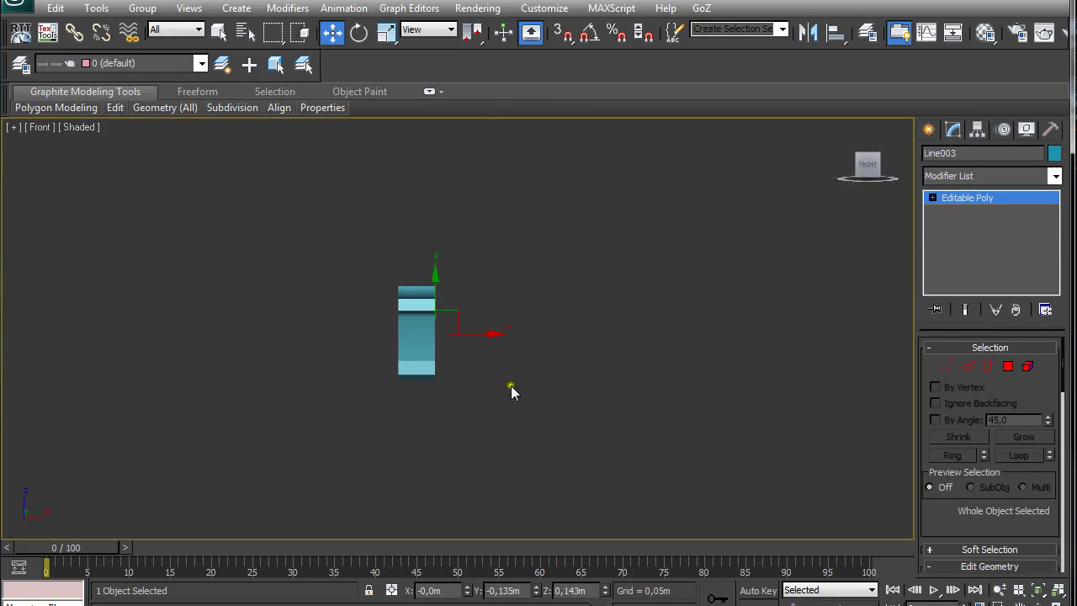
key(1)
drag(425, 268, 503, 462)
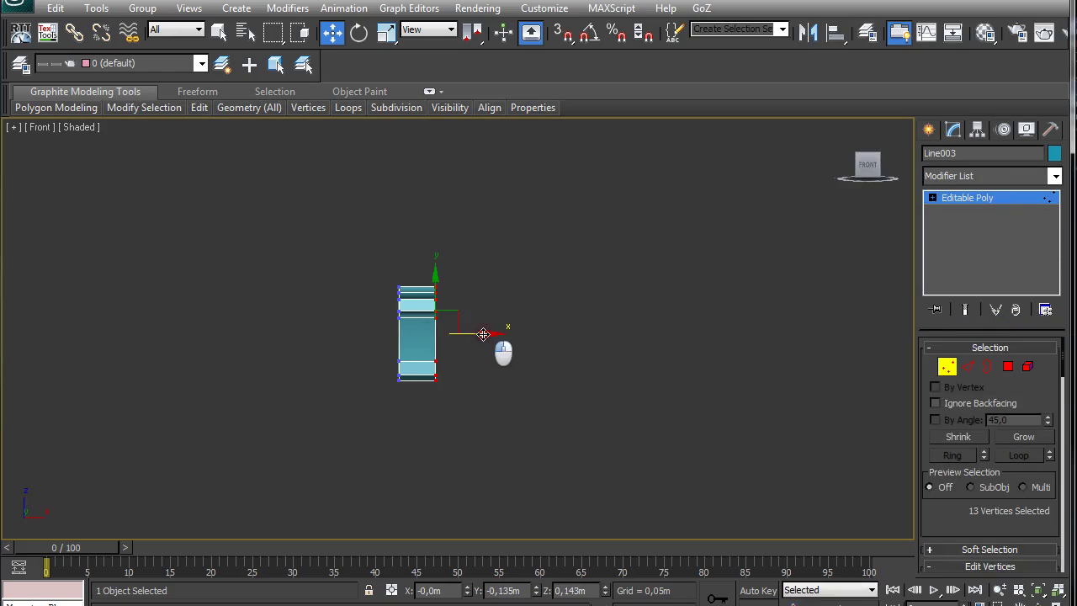
drag(486, 334, 677, 331)
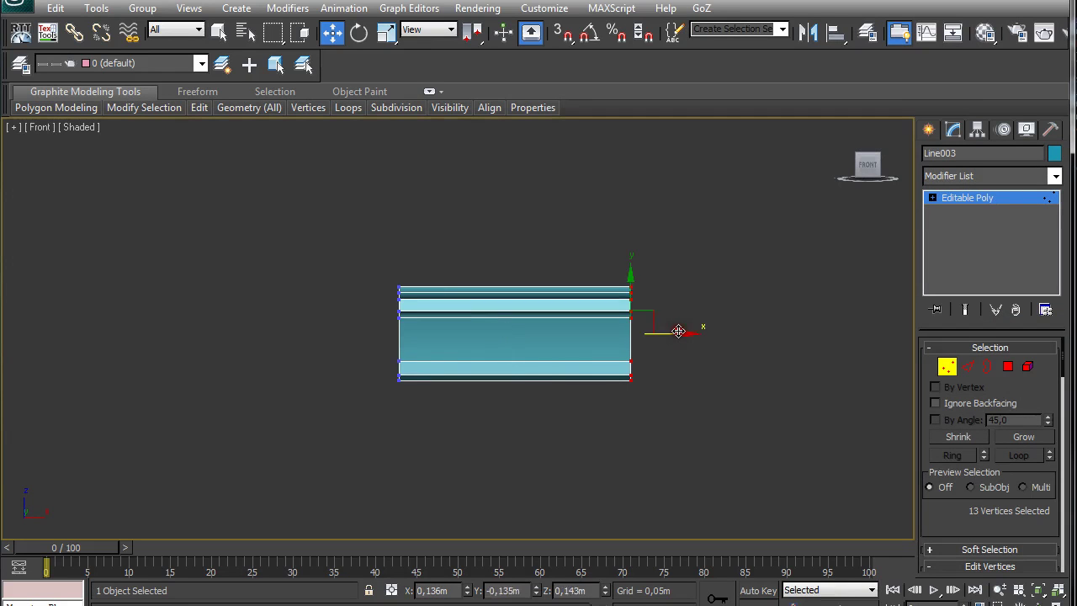
scroll(814, 366, up, 2)
drag(751, 339, 729, 337)
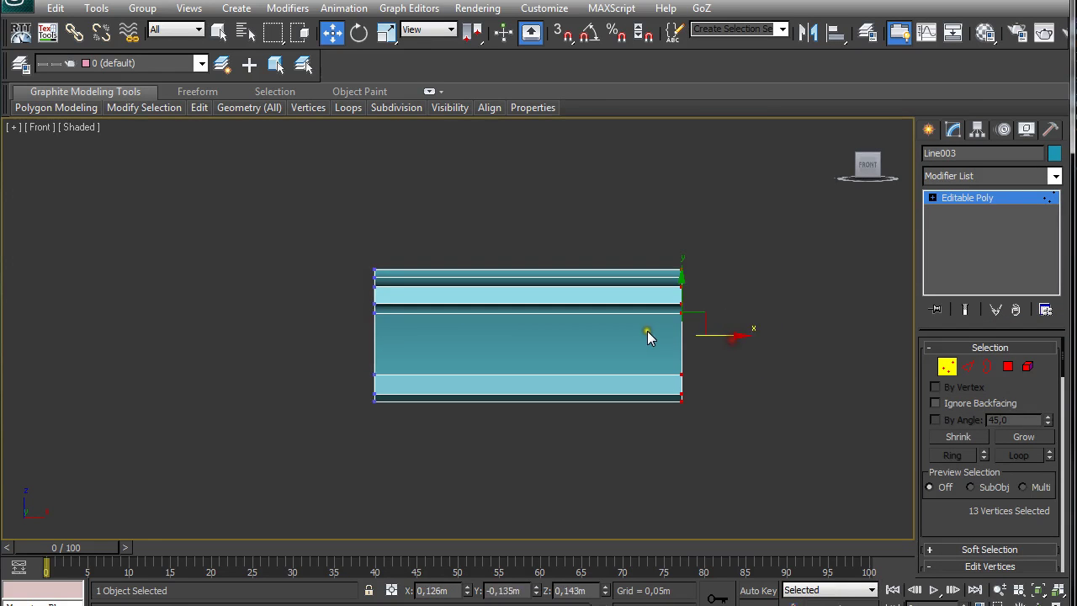
click(948, 370)
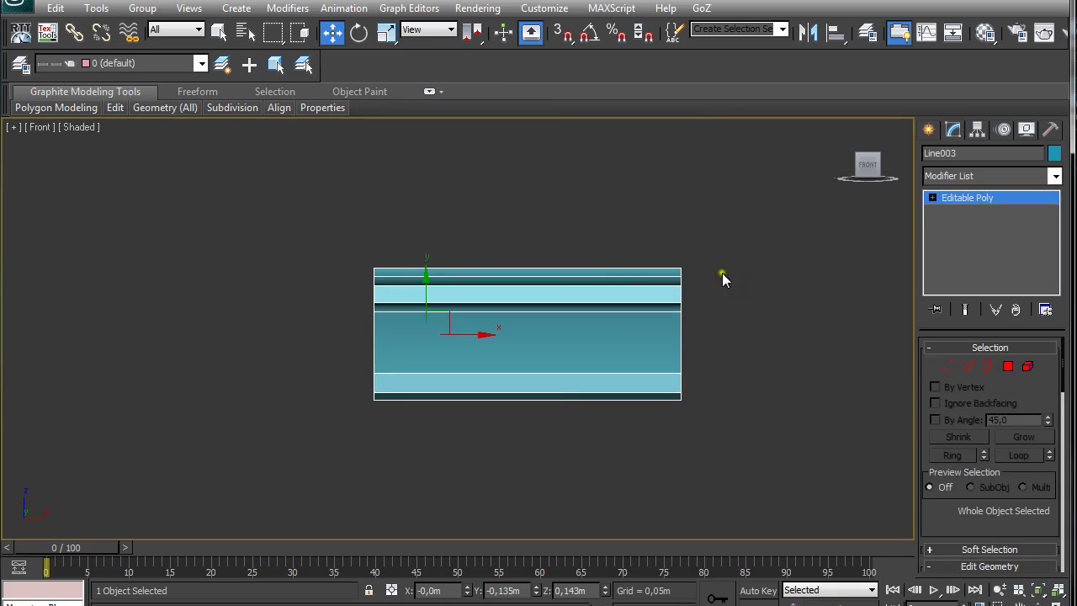
Enable pivot-only editing for the moulding and turn on 3D snapping, checking that Vertex is among the snap targets.
alt+middle_drag(722, 275, 696, 303)
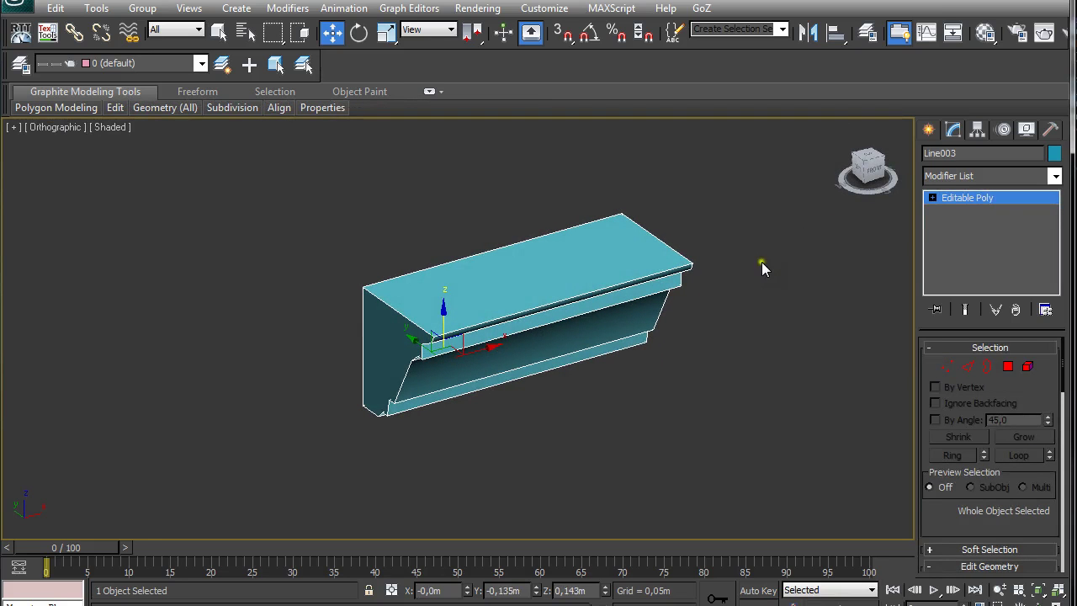
click(977, 128)
click(970, 239)
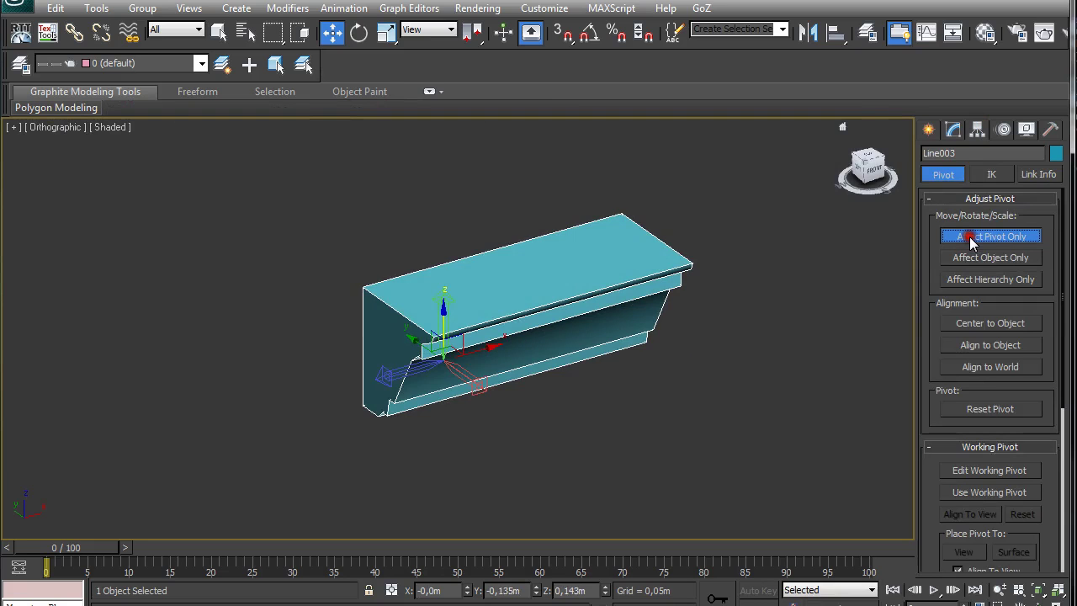
alt+middle_drag(653, 298, 721, 267)
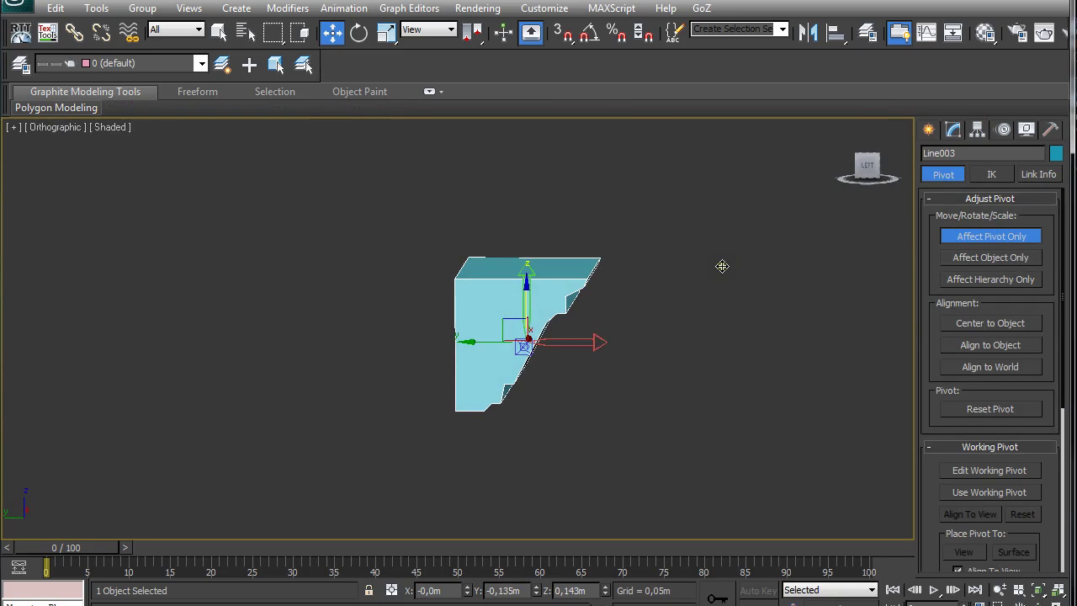
click(563, 34)
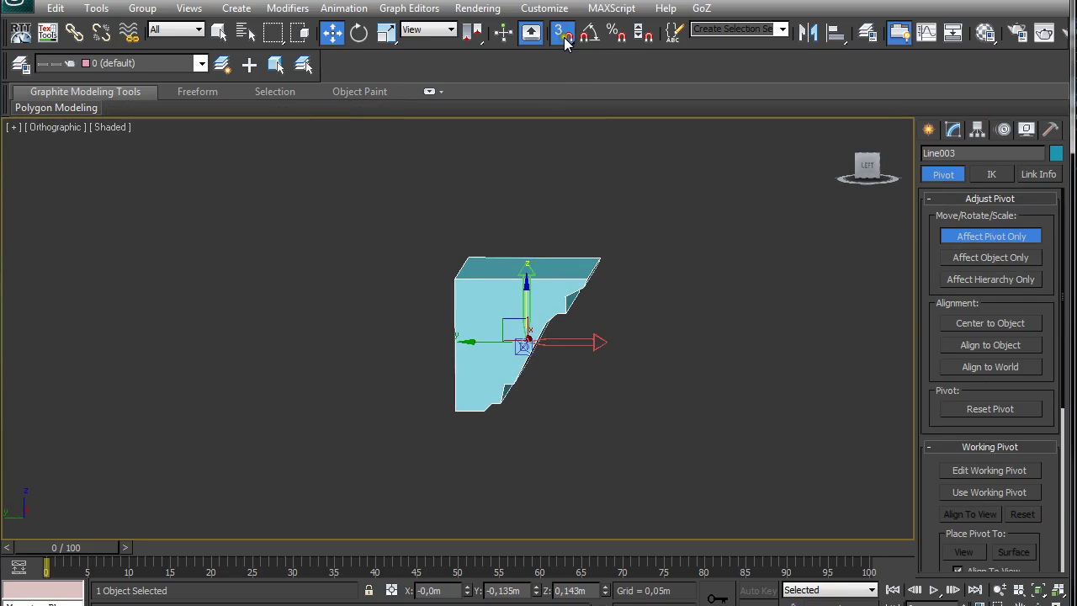
right_click(564, 35)
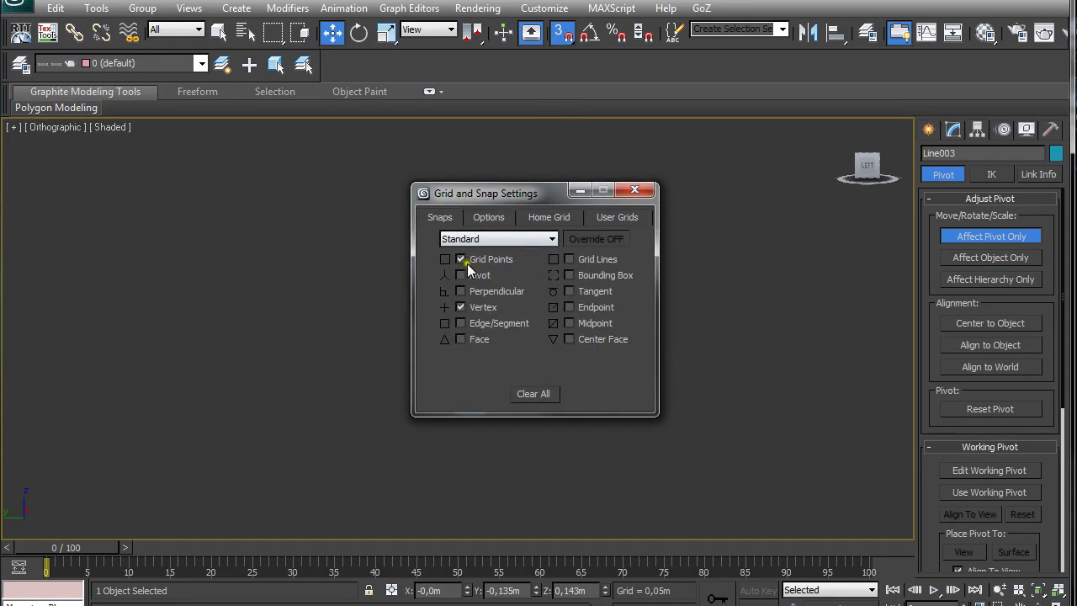
click(634, 189)
Snap the moulding's pivot to the bottom rear corner of its end profile, and finish pivot editing.
alt+middle_drag(646, 218, 614, 239)
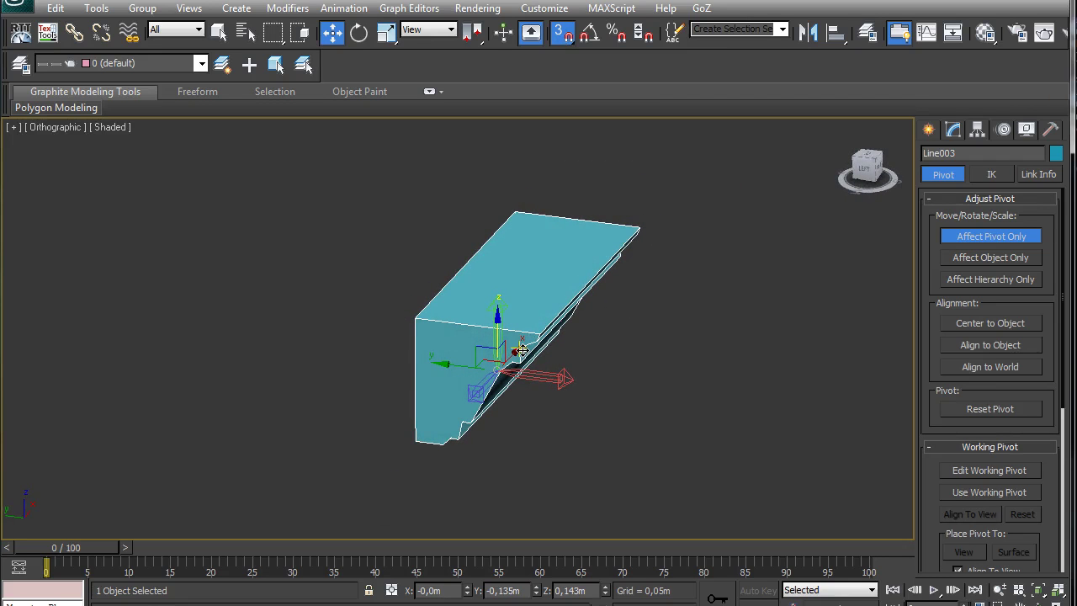
drag(515, 351, 427, 409)
scroll(403, 442, down, 3)
drag(473, 323, 426, 409)
alt+middle_drag(429, 407, 547, 376)
click(971, 243)
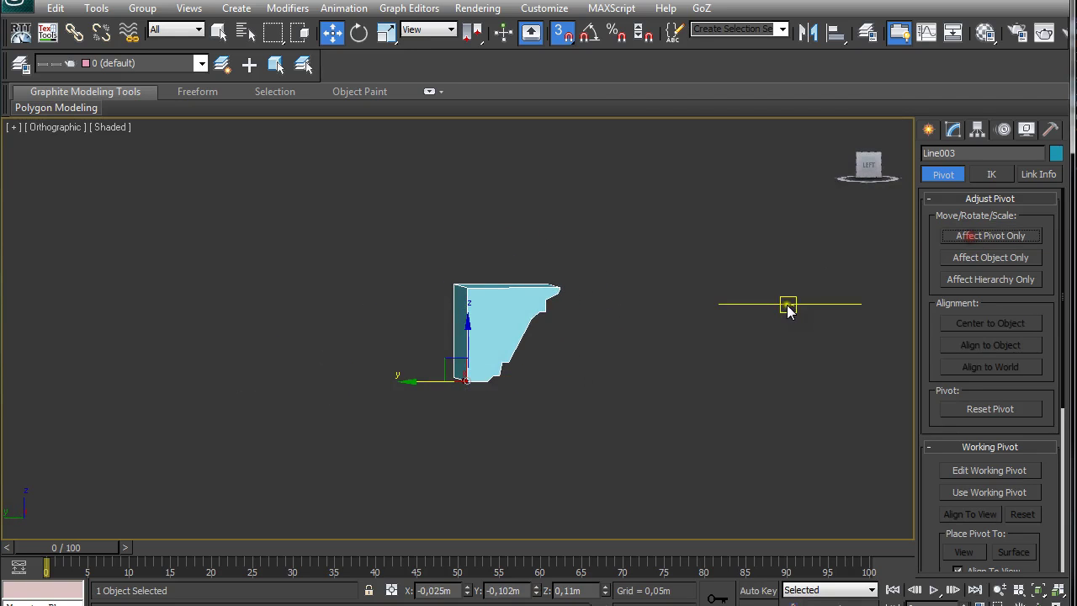
Clone the moulding along the X axis as one independent copy placed beside the original.
alt+middle_drag(785, 305, 644, 332)
middle_drag(517, 350, 652, 316)
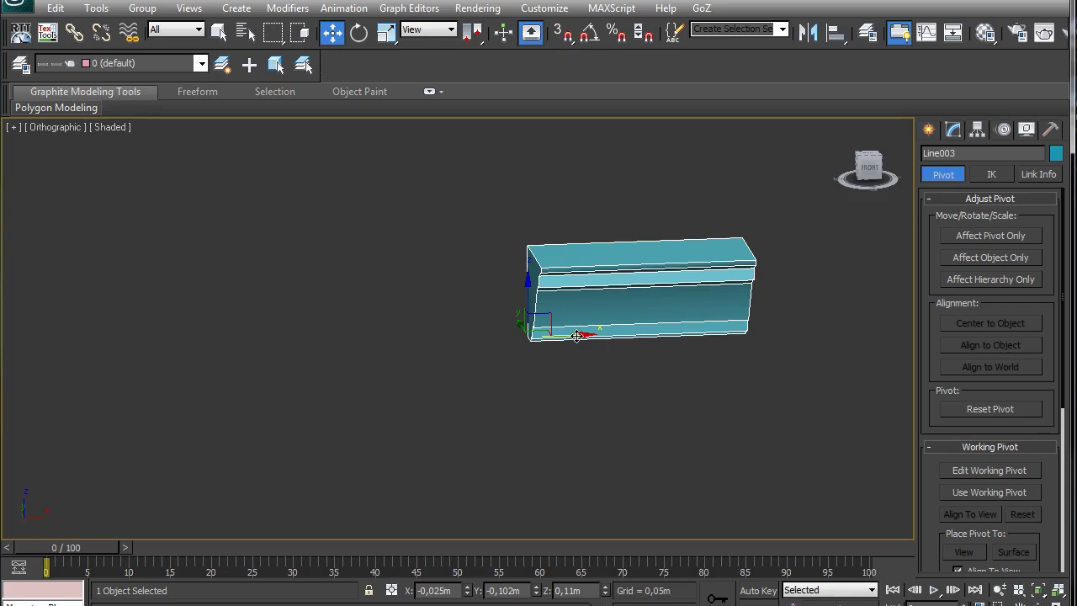
mouse_move(580, 334)
shift+mouse_down()
mouse_move(409, 353)
mouse_move(316, 341)
shift+mouse_up()
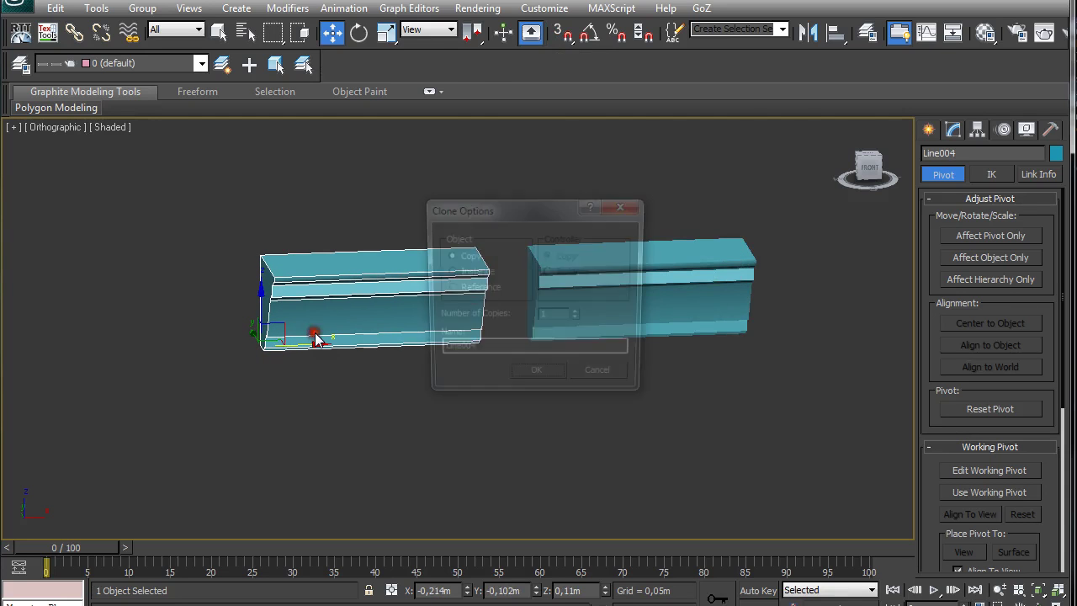
click(535, 378)
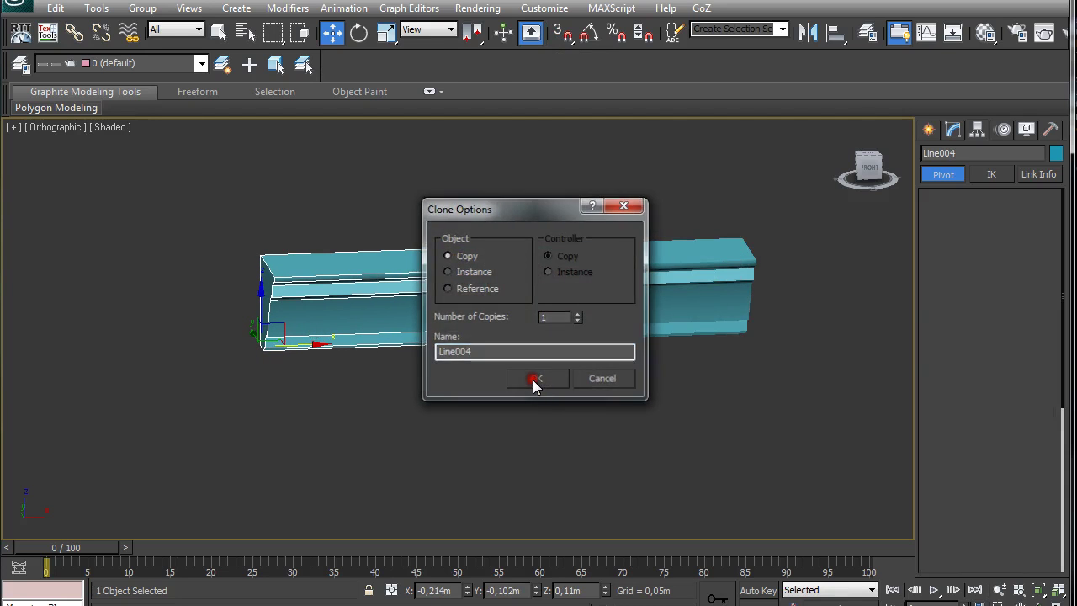
Shorten the copied moulding in the front view by moving its inner end vertices along X to about -0.145 m.
key(f)
scroll(506, 330, up, 5)
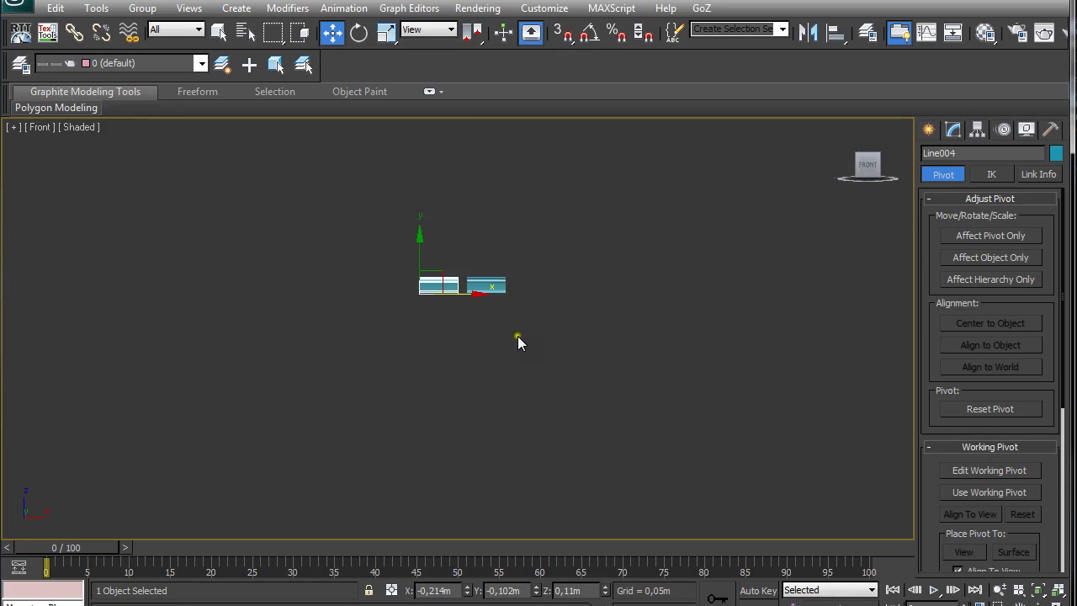
key(1)
drag(443, 191, 460, 246)
scroll(462, 254, up, 4)
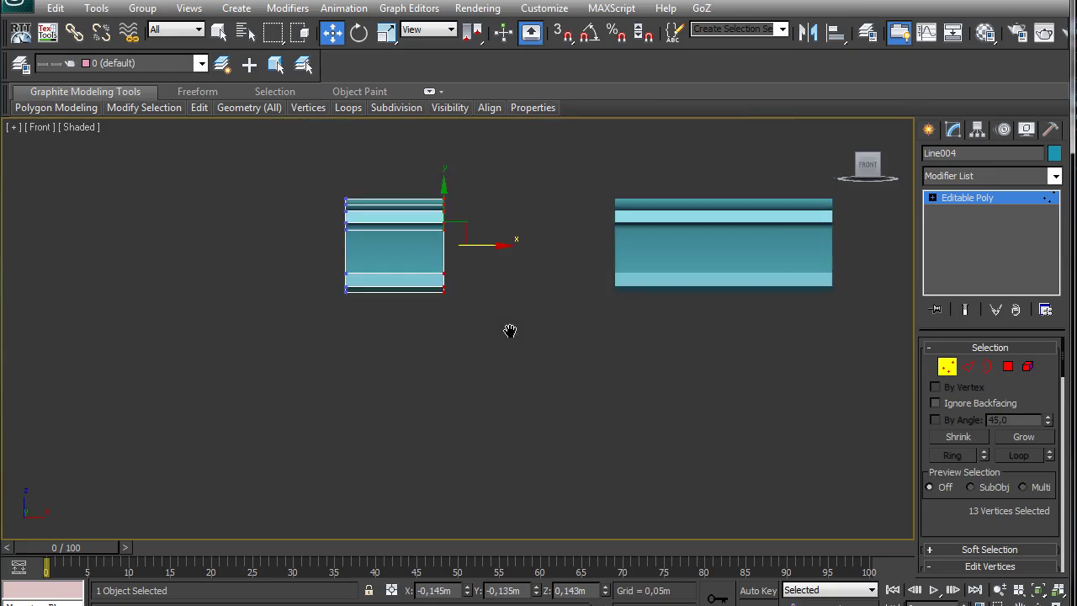
middle_drag(554, 351, 593, 440)
click(947, 367)
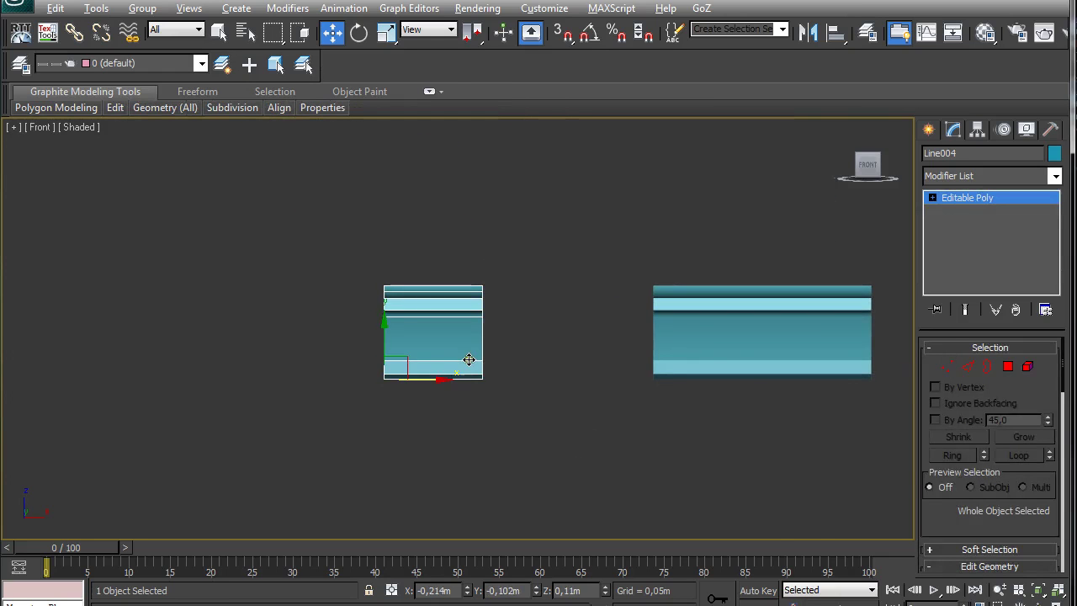
Clone the short moulding as a copy rotated -90 degrees about the Z axis, using angle snap.
alt+middle_drag(544, 370, 554, 383)
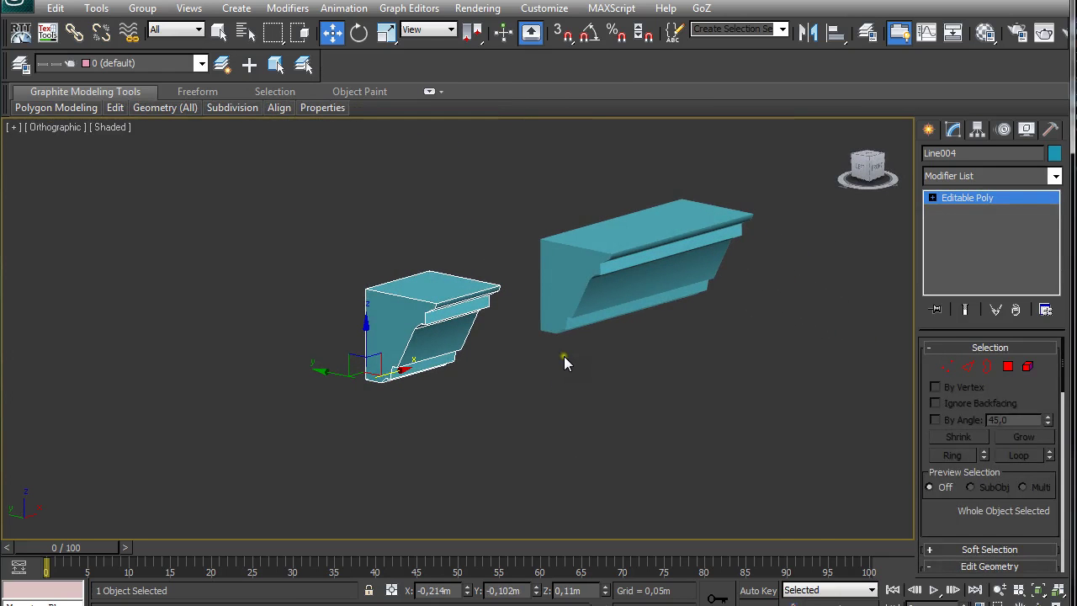
key(r)
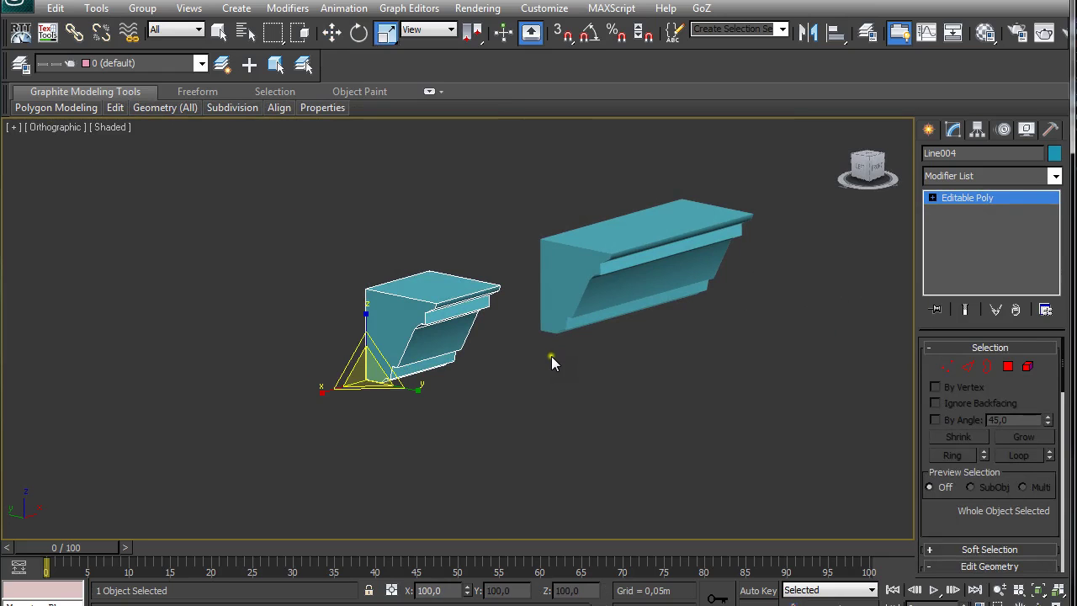
click(359, 33)
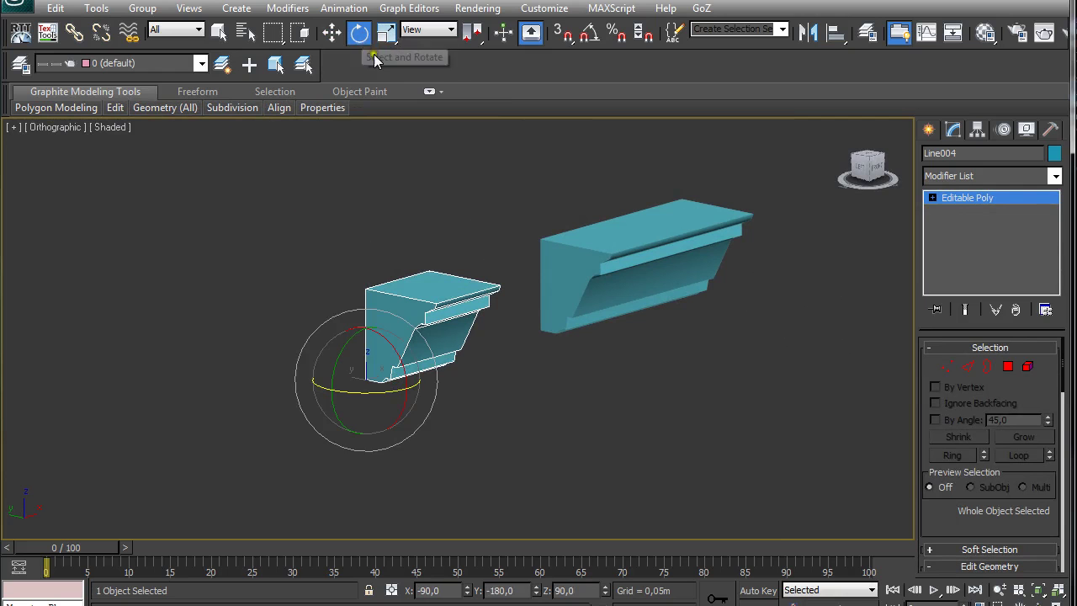
scroll(482, 247, up, 5)
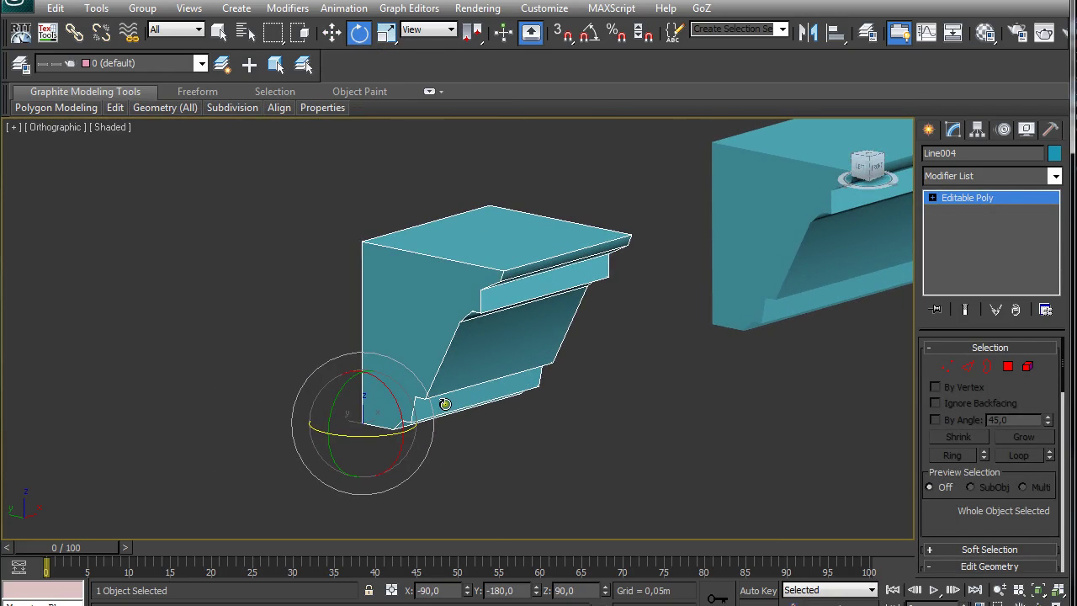
alt+middle_drag(444, 404, 428, 449)
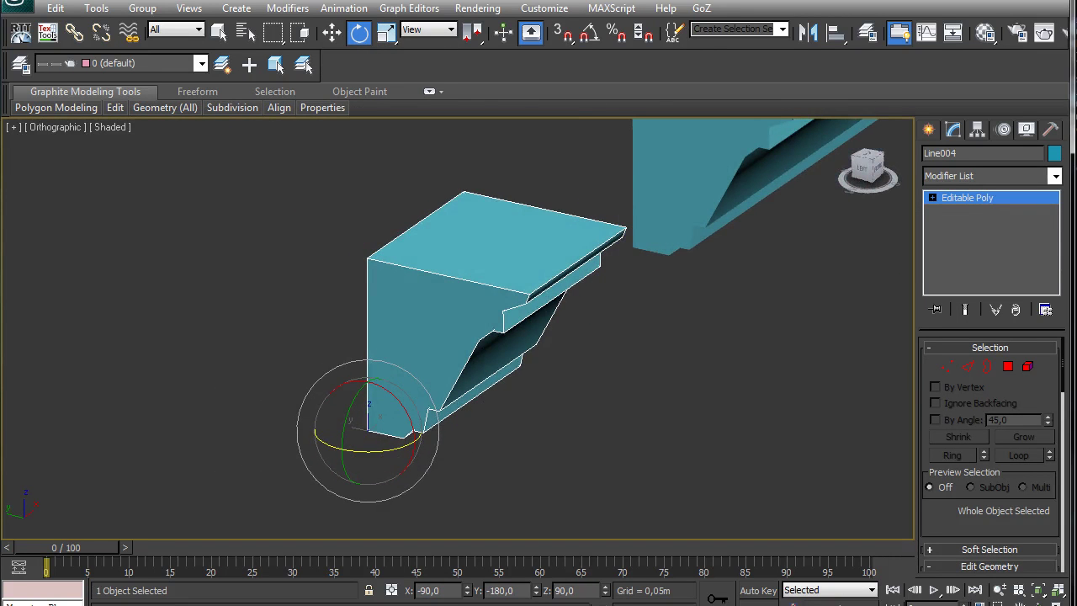
middle_drag(390, 382, 376, 319)
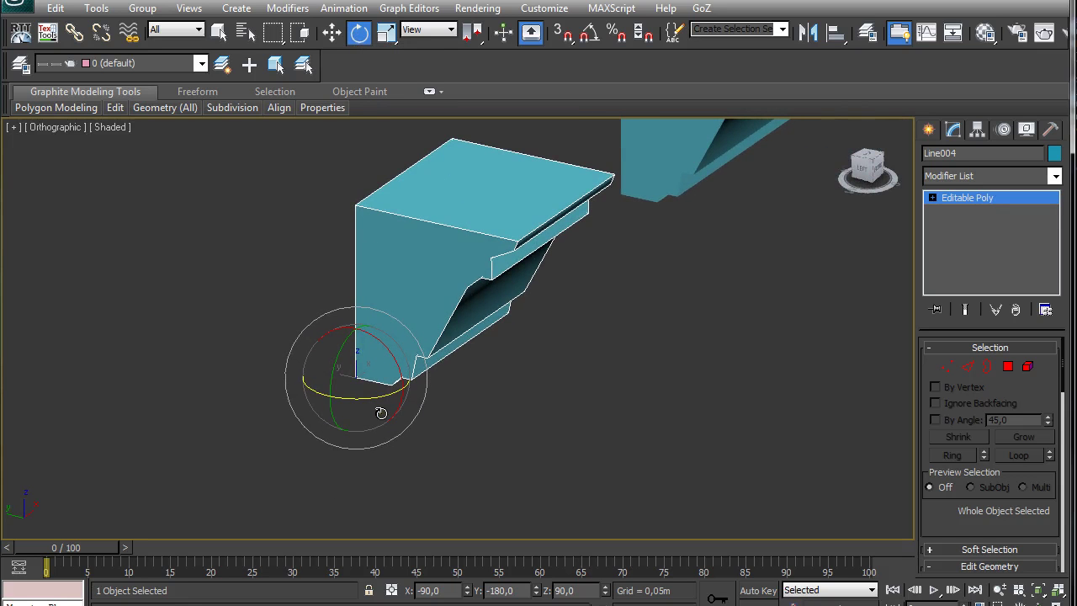
shift+drag(378, 398, 253, 418)
click(604, 379)
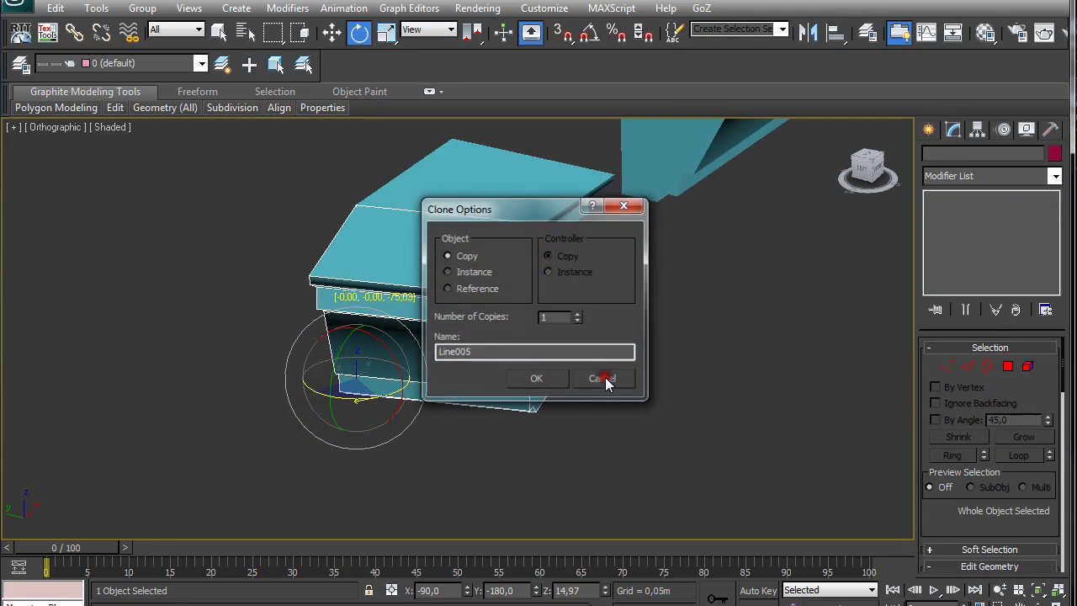
click(588, 32)
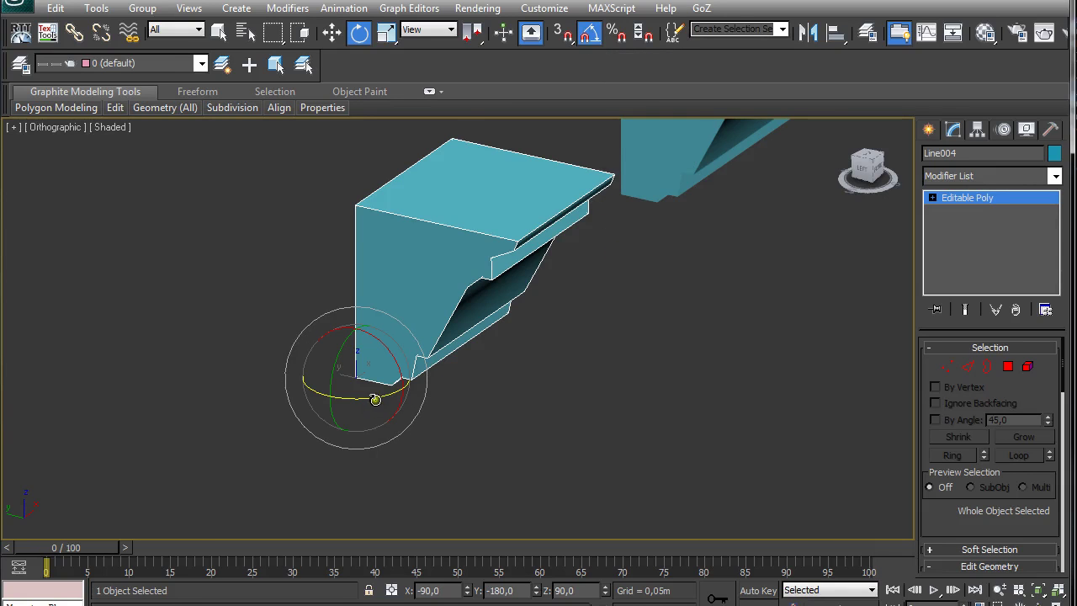
shift+drag(379, 393, 304, 420)
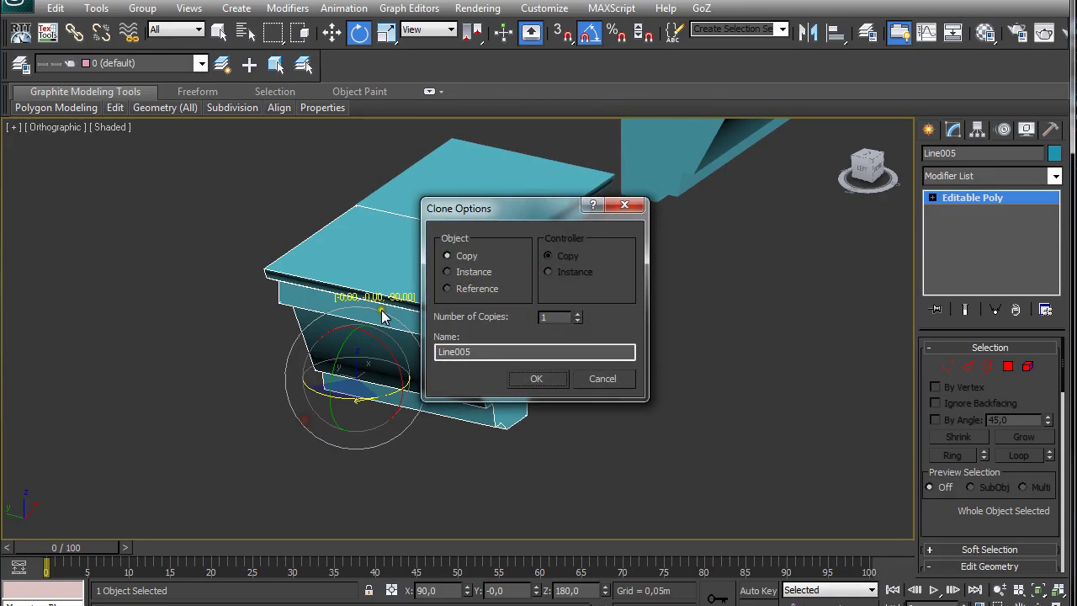
click(536, 379)
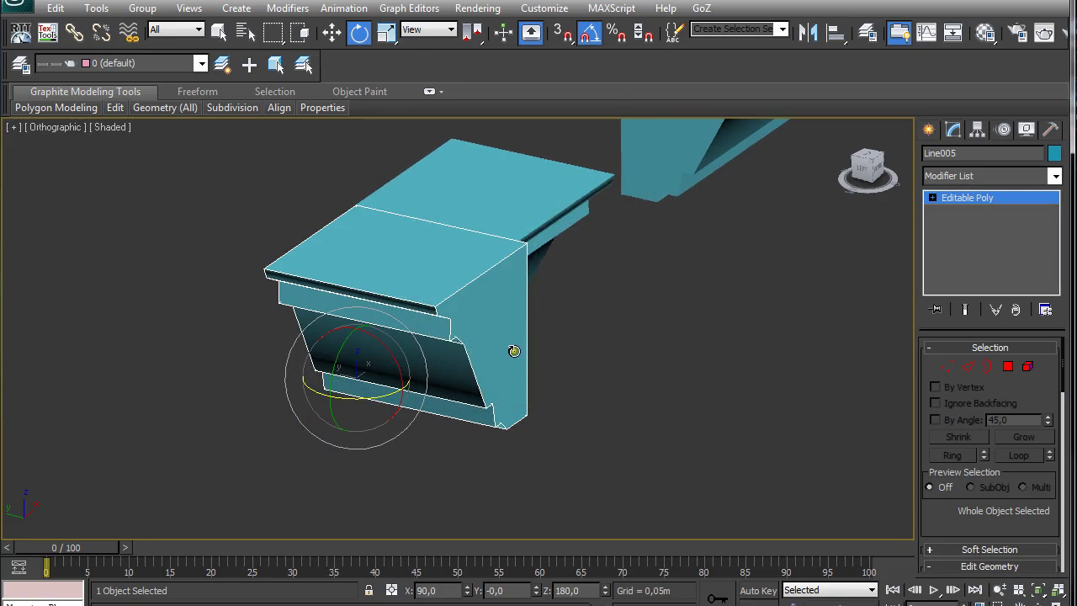
Move the unrotated short piece along Y with 3D snapping so its rear edge meets the rotated copy's, and turn snapping off.
click(563, 216)
alt+middle_drag(504, 240, 568, 152)
key(w)
click(563, 36)
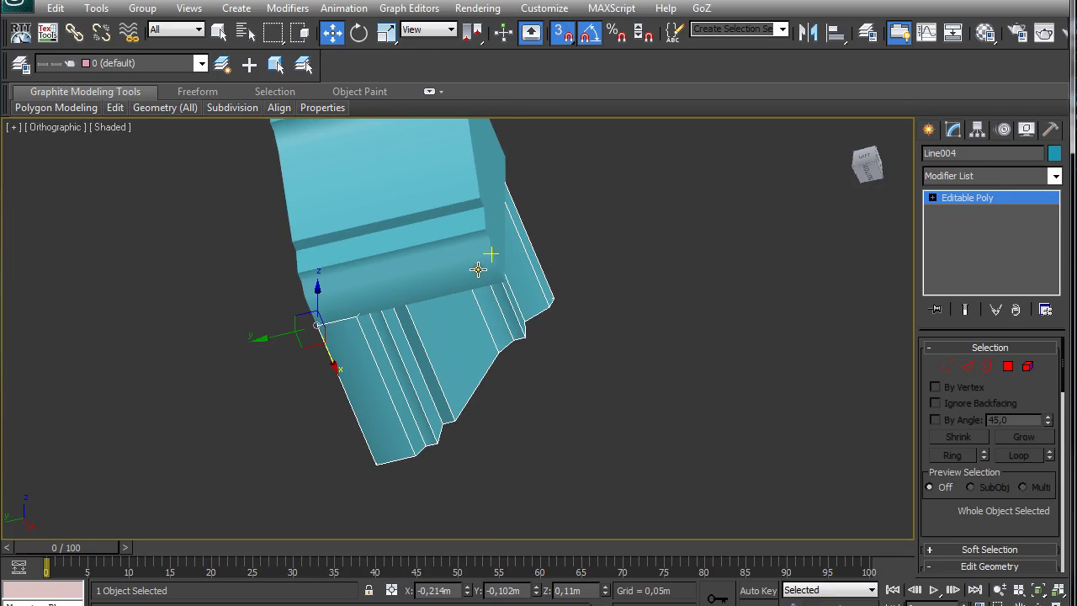
drag(266, 338, 496, 278)
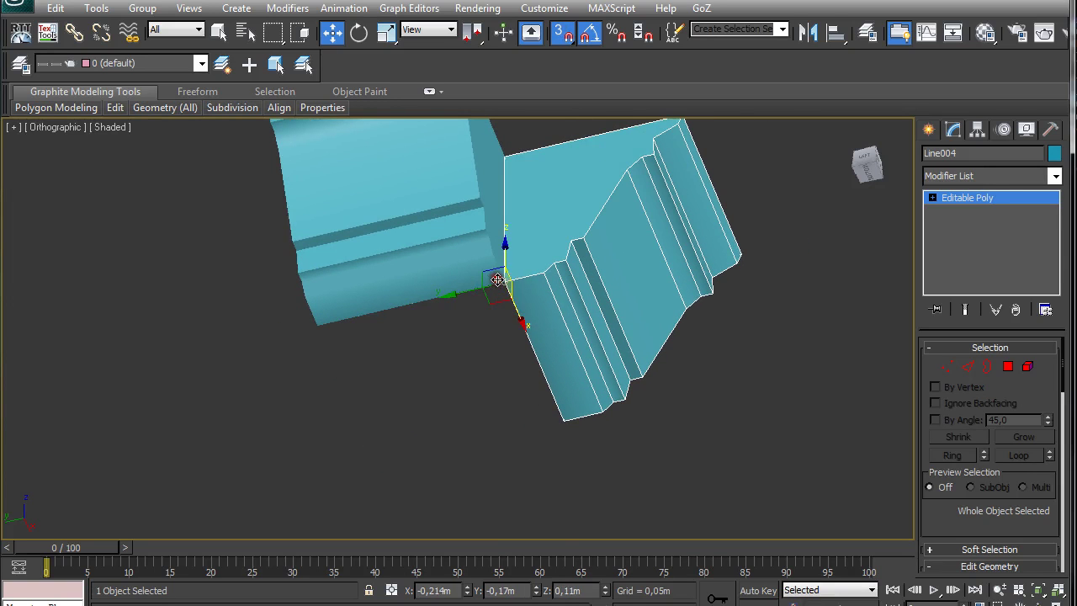
alt+middle_drag(501, 279, 556, 360)
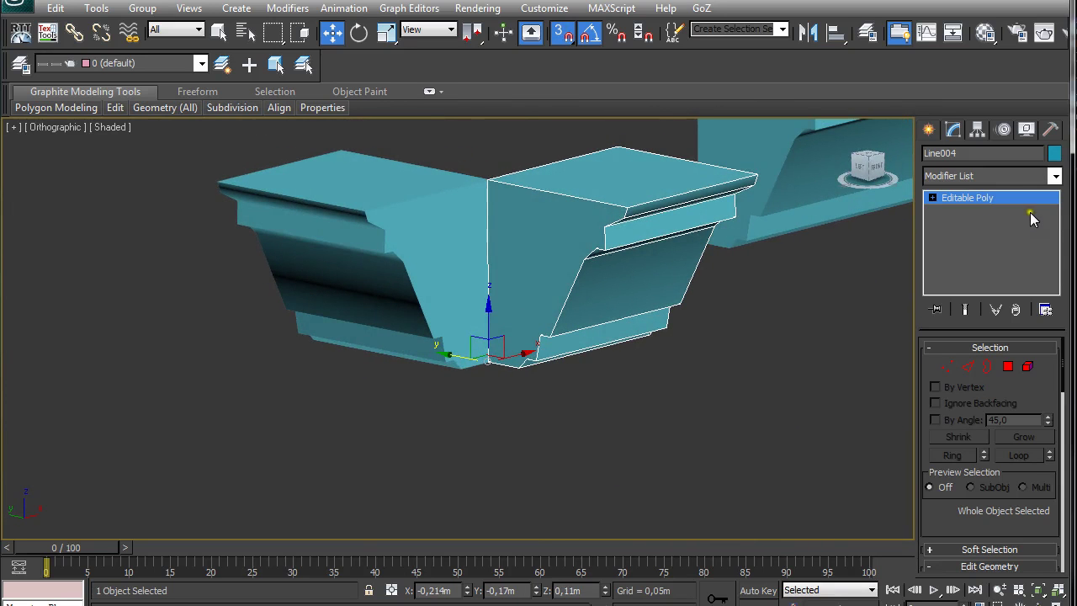
click(572, 40)
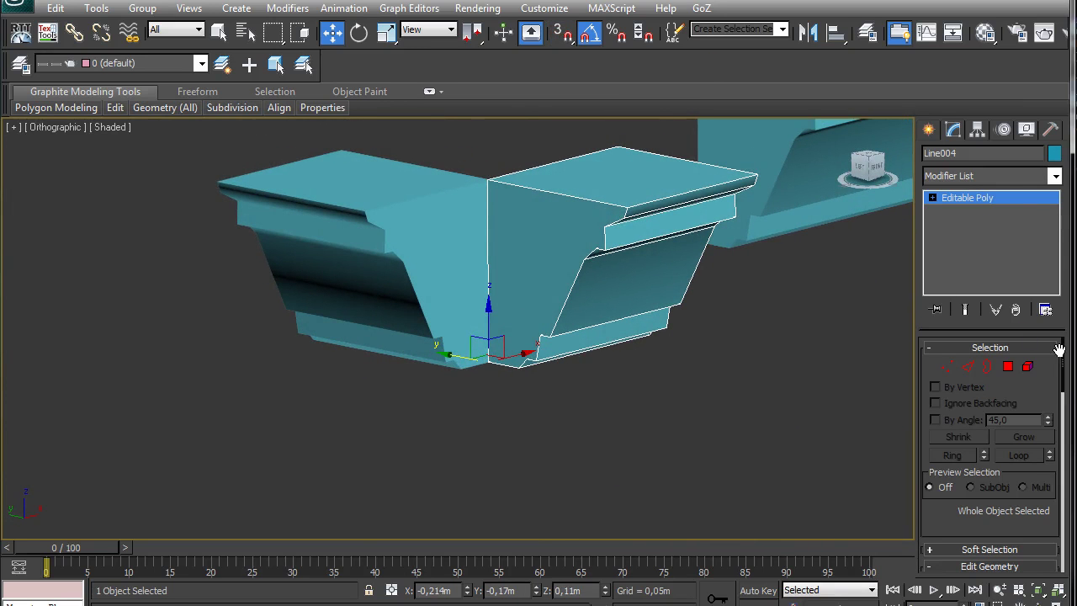
Attach the rotated piece to the selected short moulding to make them one Editable Poly.
click(1059, 348)
scroll(1043, 410, down, 1)
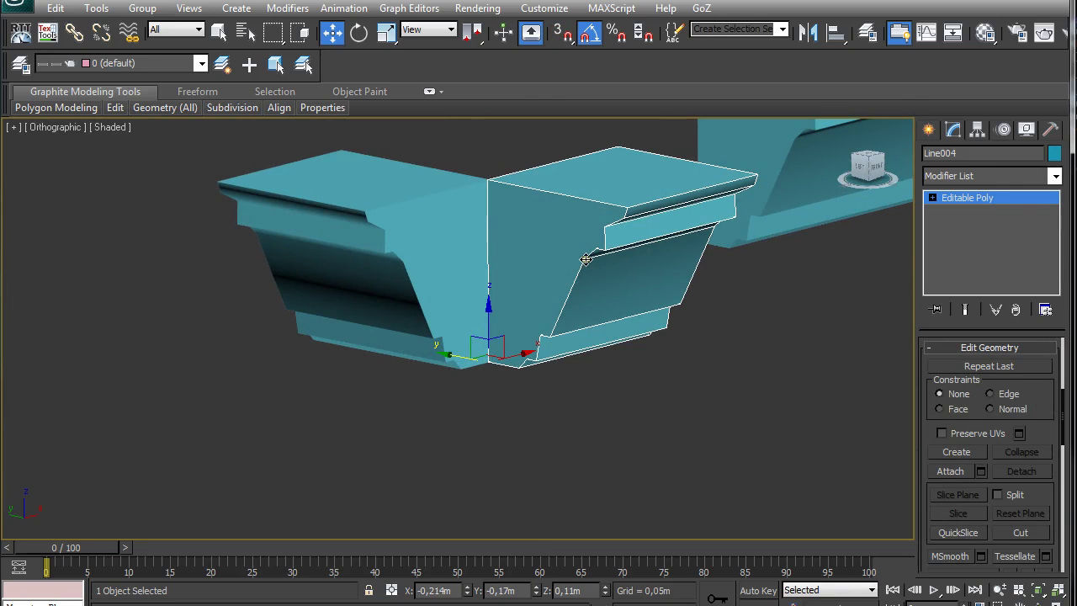
click(950, 471)
click(457, 235)
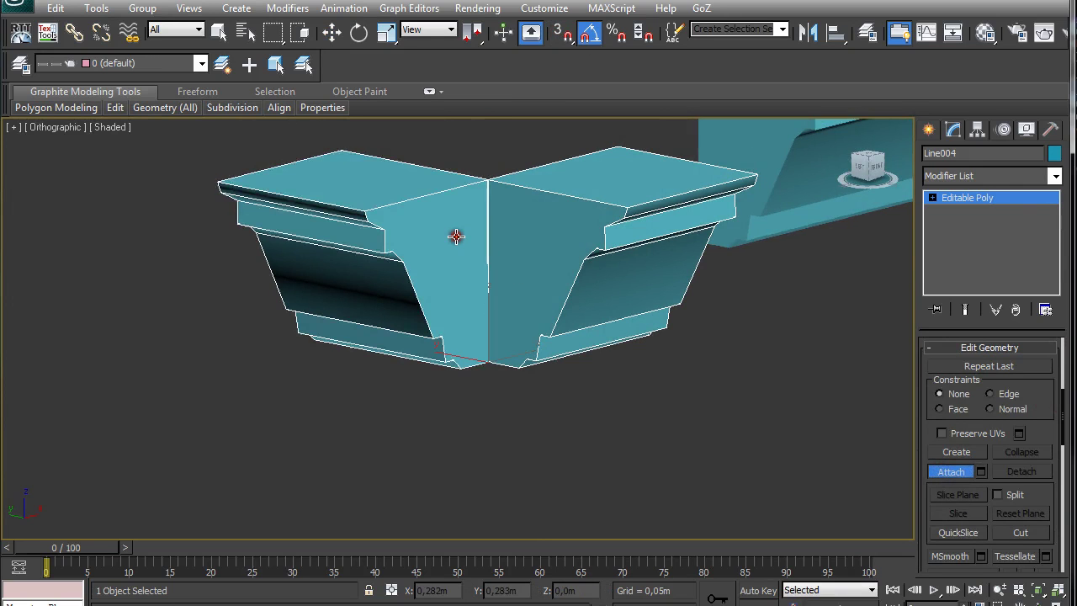
Delete the two end-cap polygons that face each other at the inner corner of the attached moulding pieces.
key(w)
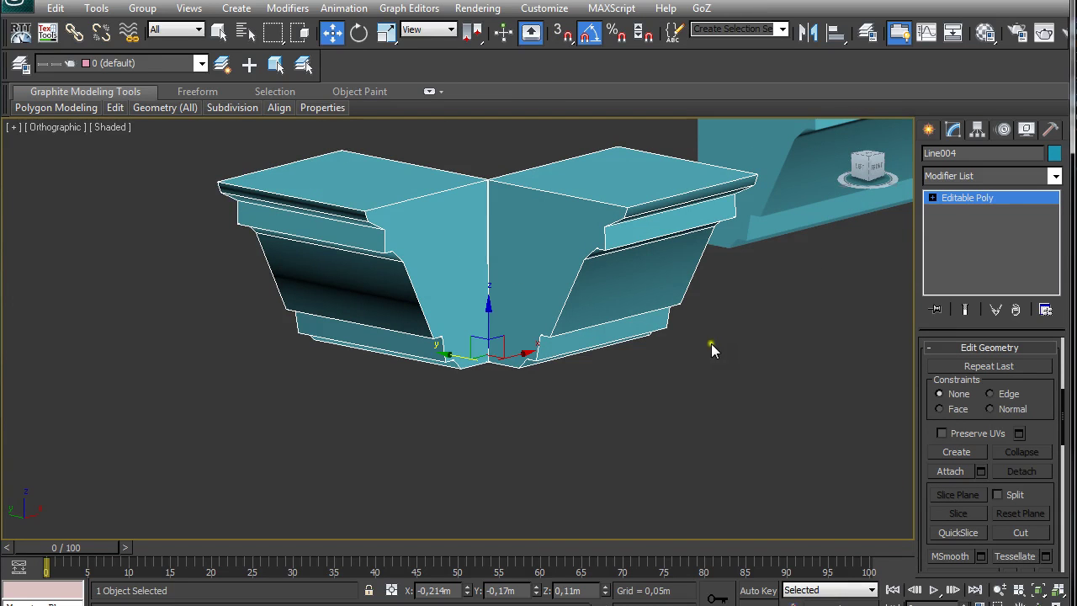
key(4)
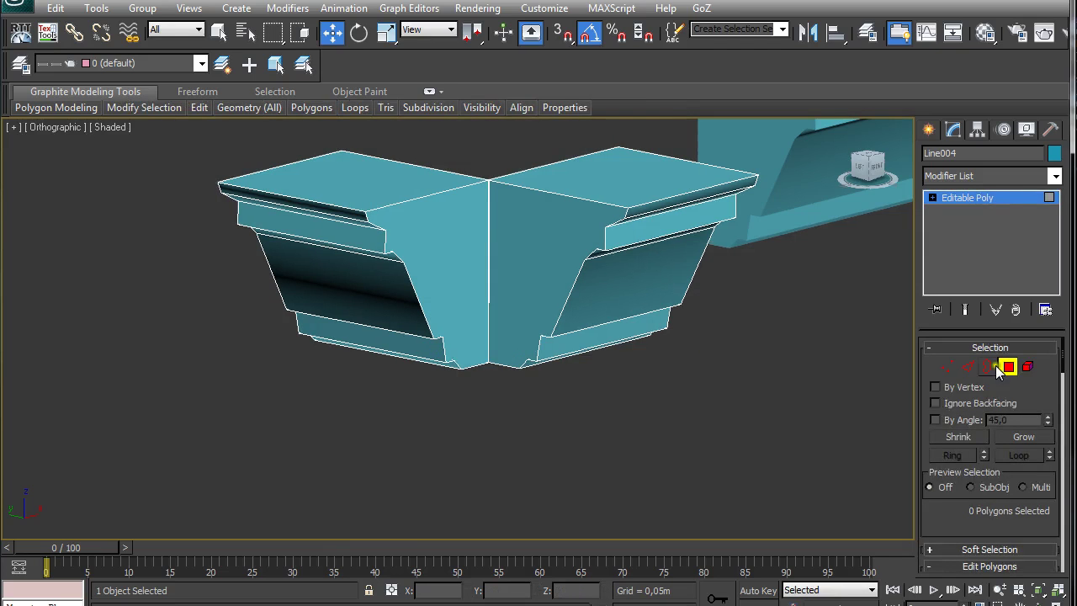
click(536, 248)
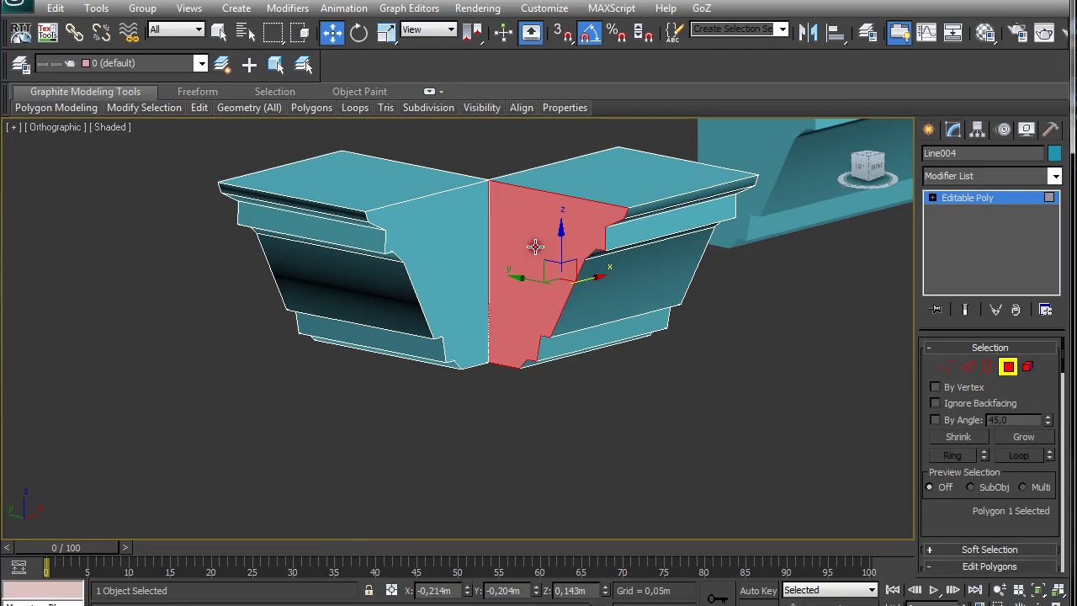
ctrl+click(463, 269)
key(ctrl+d)
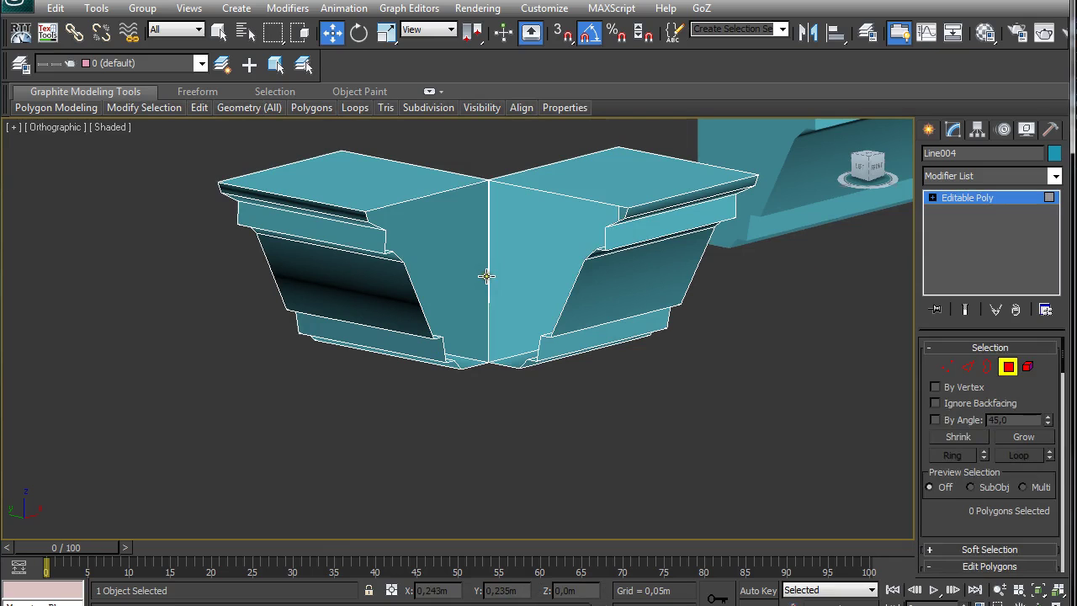
Weld the vertices along the shared rear edge where the two moulding pieces meet.
key(1)
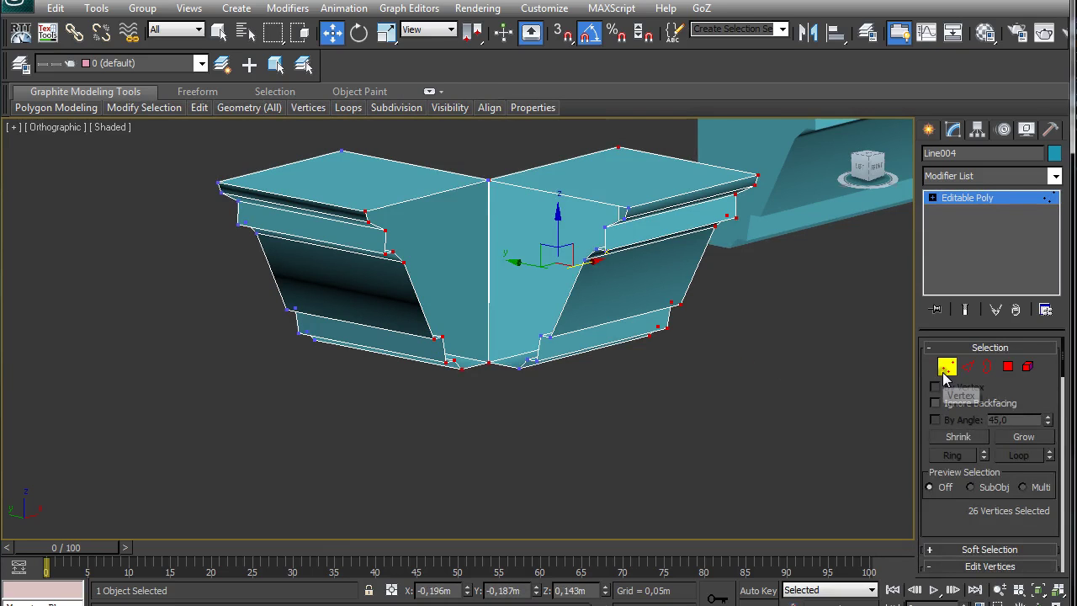
drag(477, 167, 505, 389)
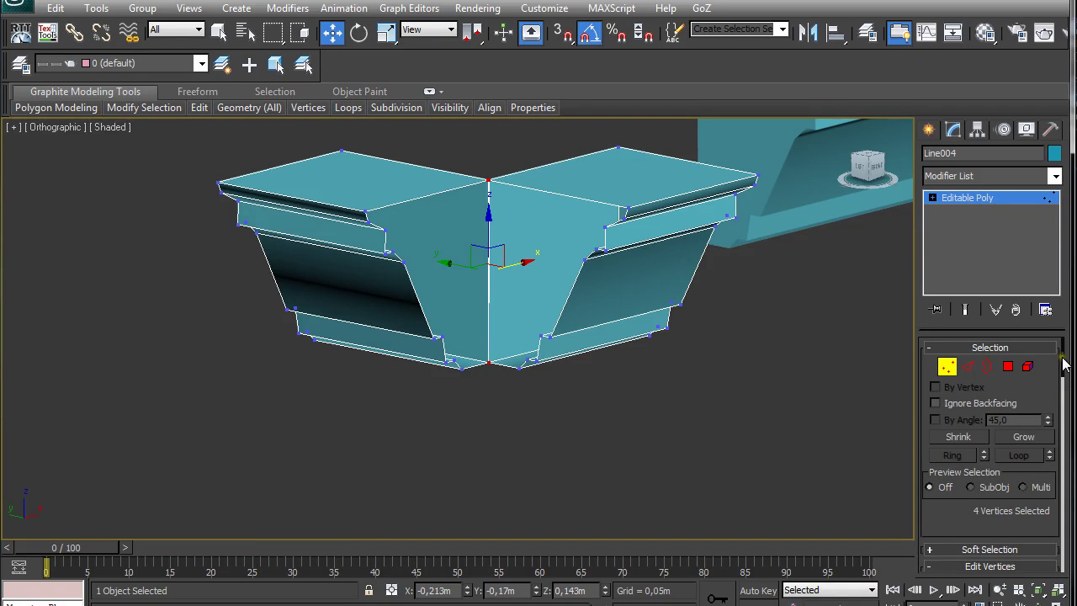
drag(1063, 366, 1064, 369)
click(1016, 495)
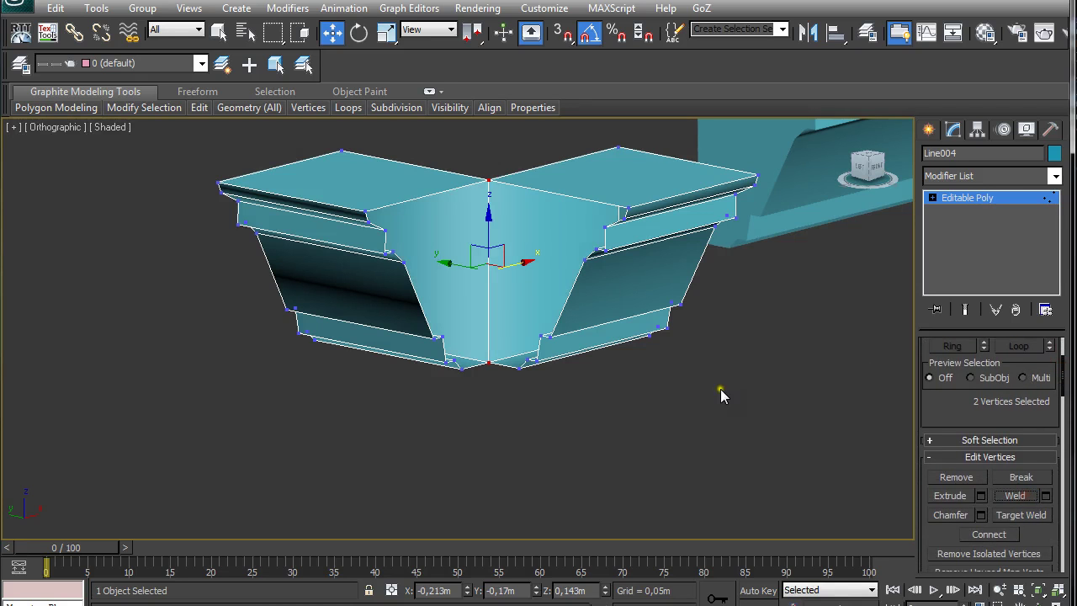
Weld the topmost front corner vertices of the two pieces together with a weld threshold of 0.103 m.
alt+middle_drag(500, 242, 464, 224)
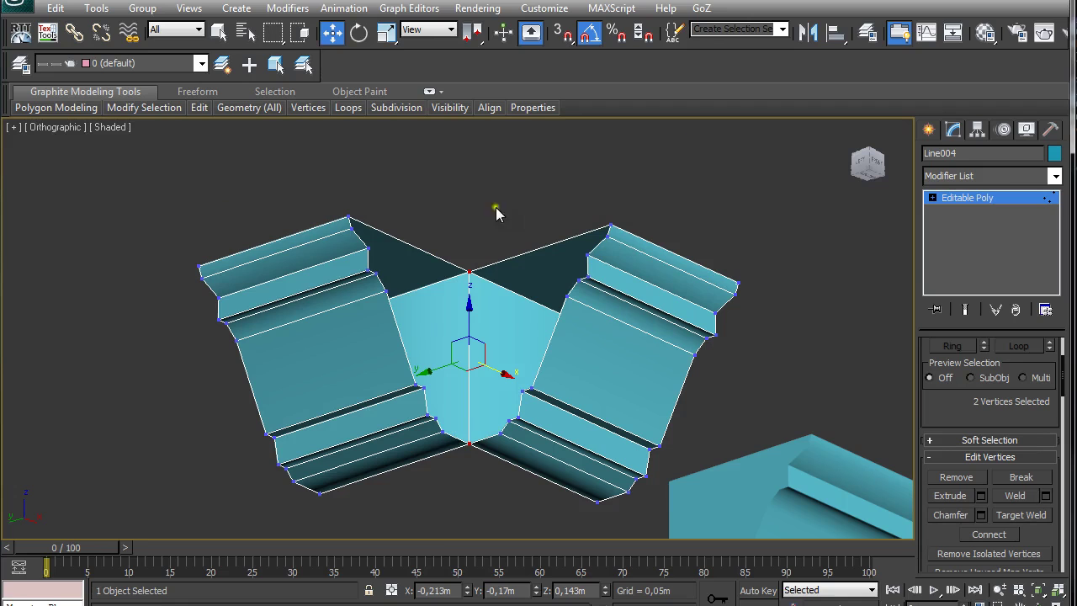
click(608, 224)
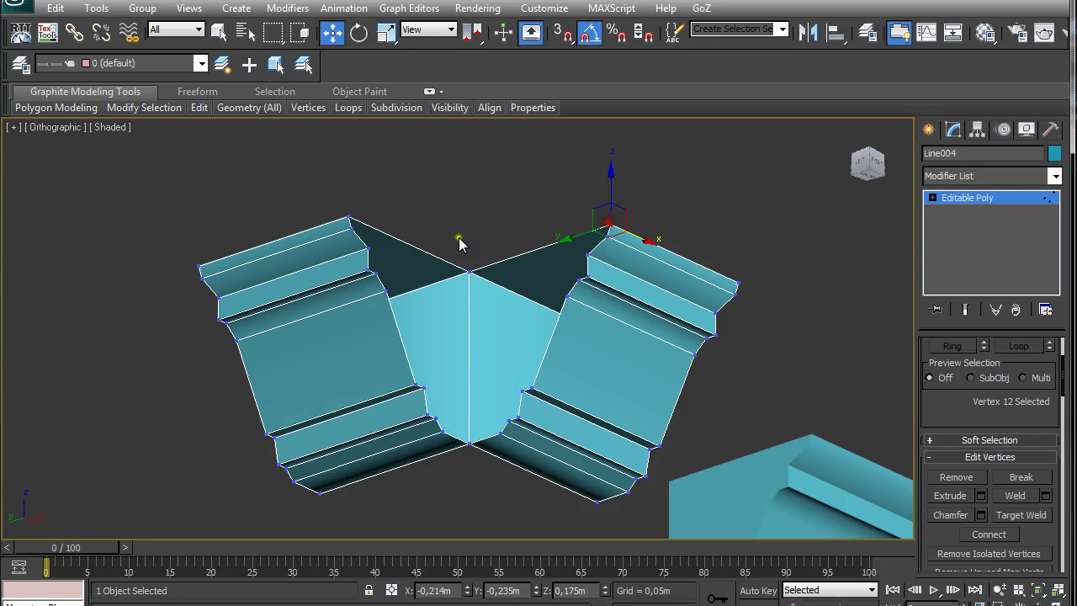
ctrl+click(349, 218)
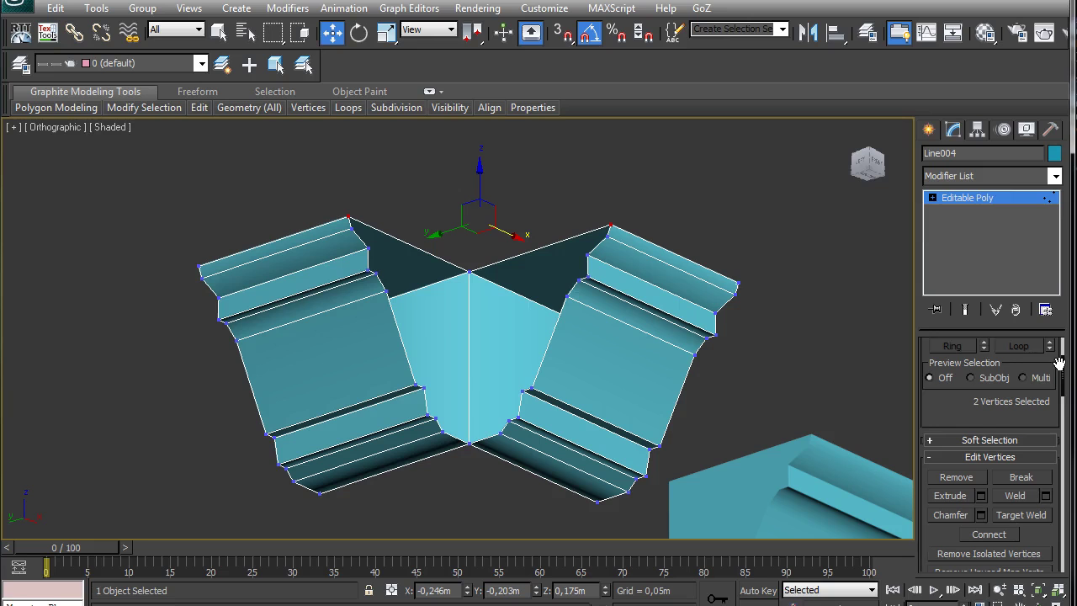
drag(1059, 362, 1063, 380)
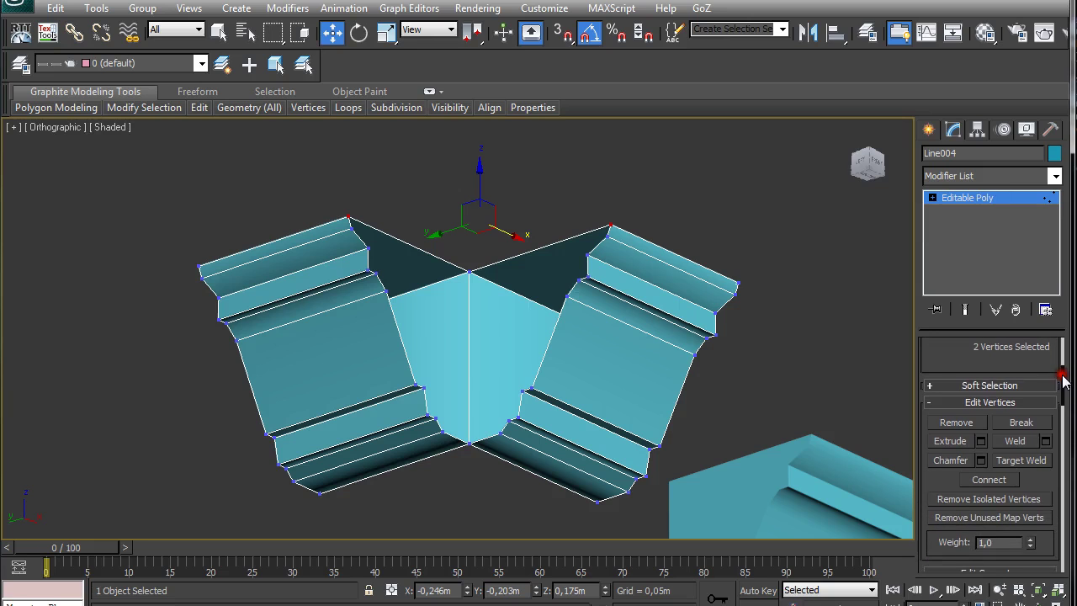
click(1045, 441)
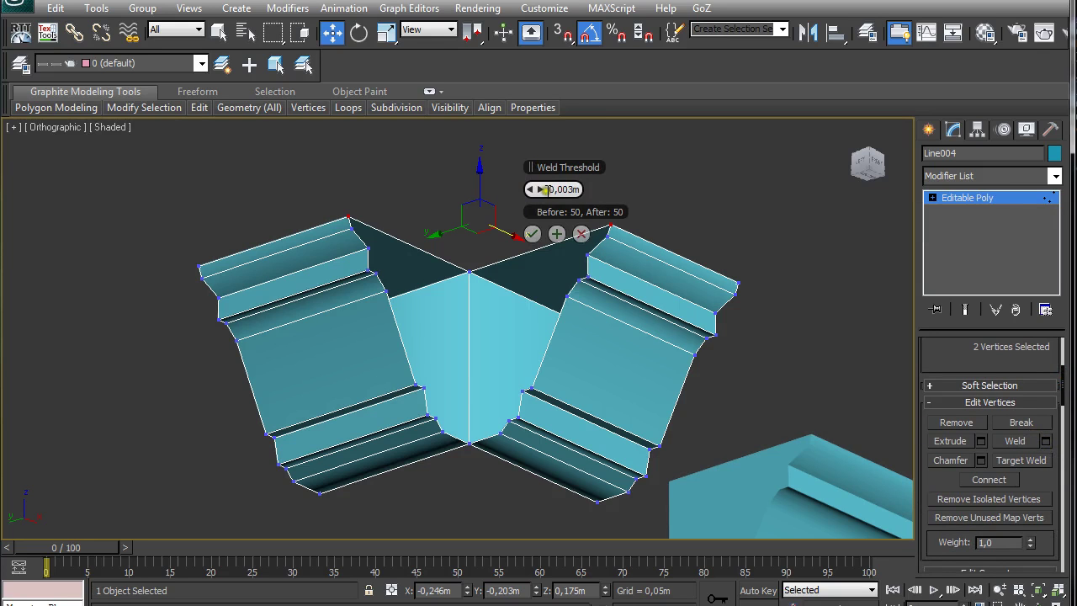
drag(539, 188, 791, 190)
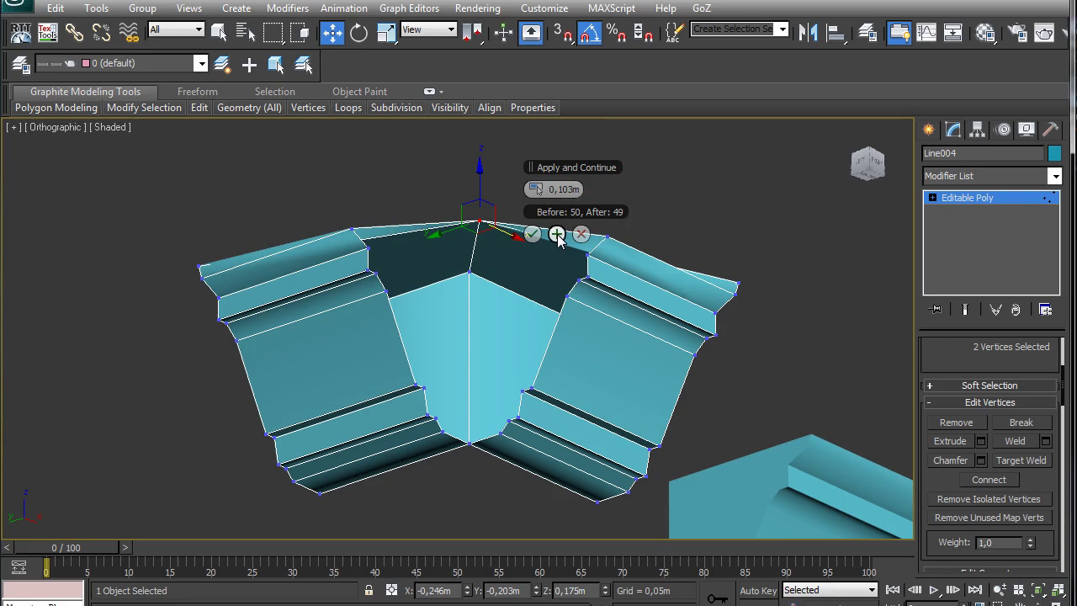
click(557, 235)
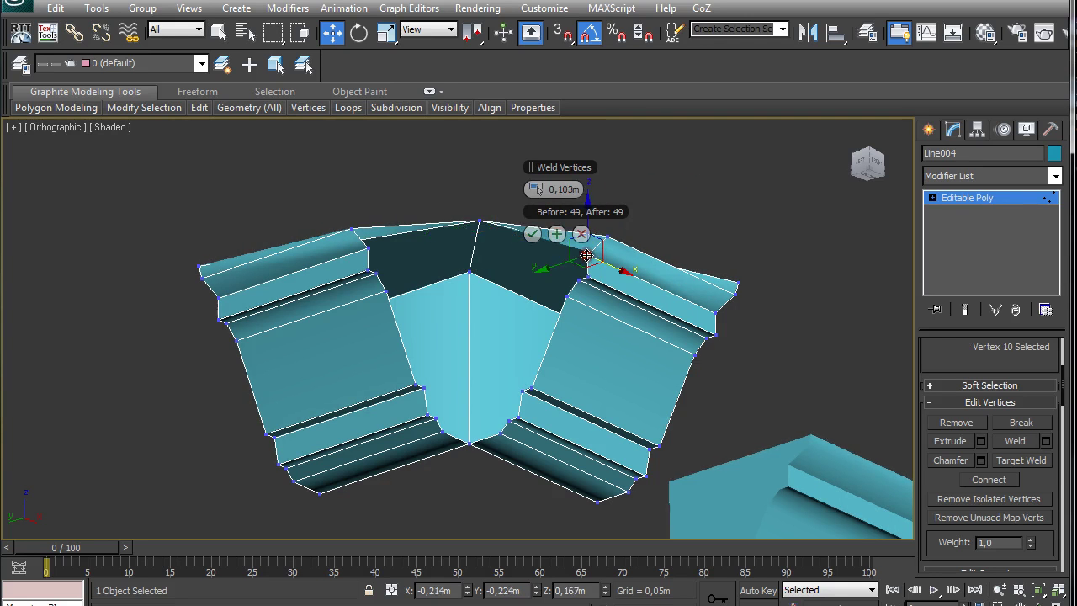
Try to weld the next two pairs of profile vertices just below the top corner.
ctrl+click(354, 233)
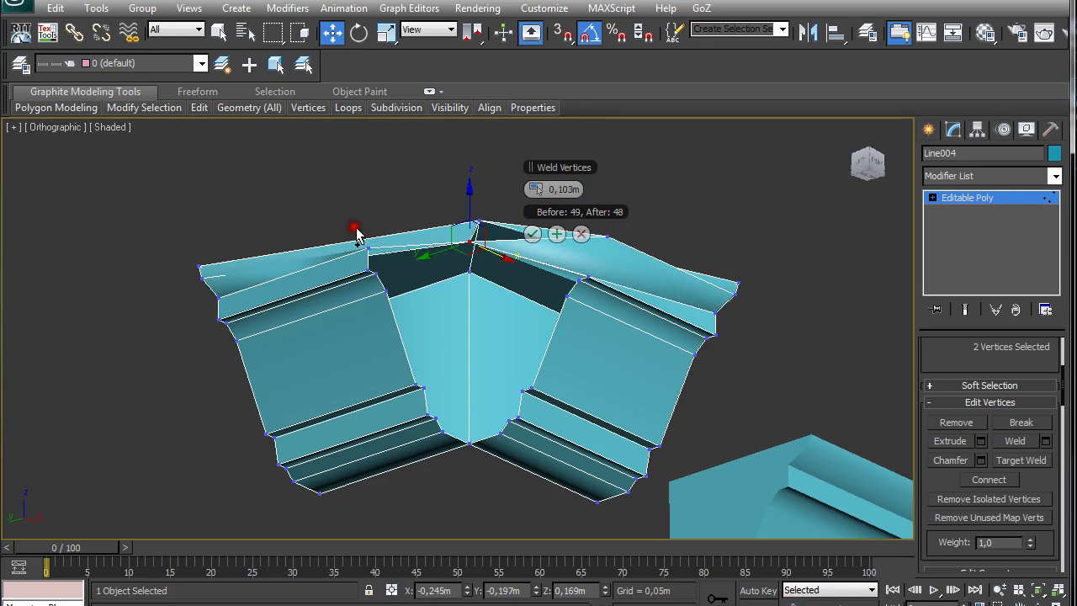
click(557, 234)
click(587, 275)
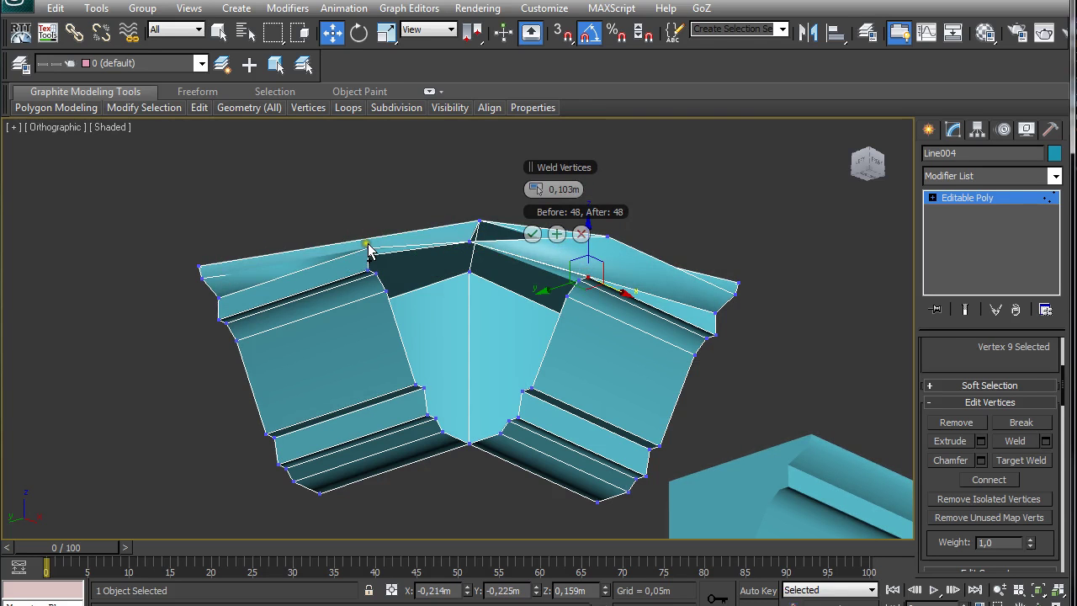
ctrl+click(367, 245)
click(557, 234)
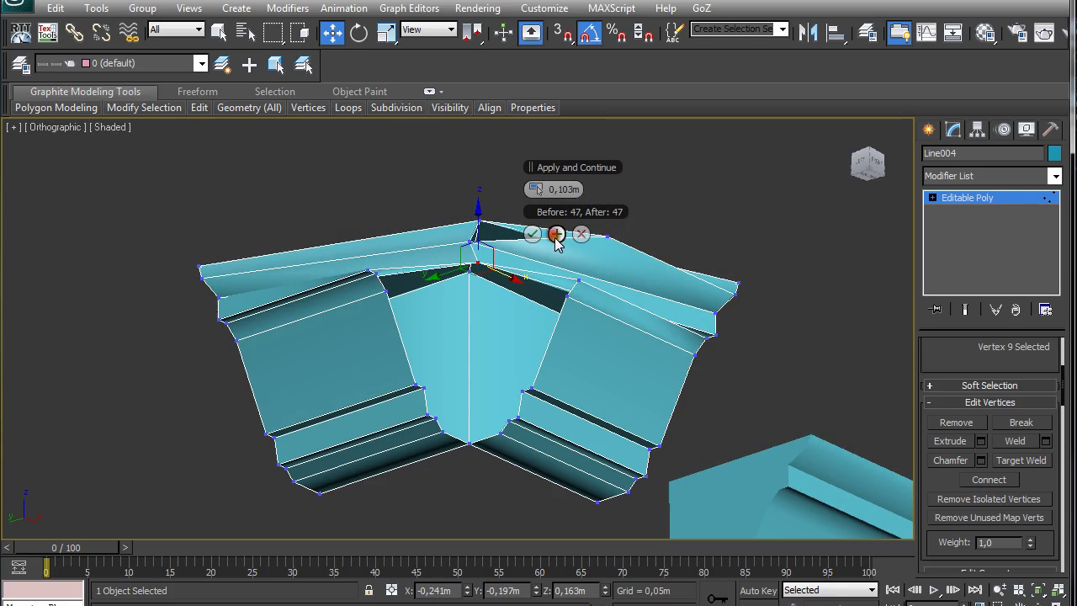
Undo the last two vertex welds below the top corner.
alt+middle_drag(575, 281, 579, 335)
key(ctrl+z)
key(ctrl+z)
key(ctrl+z)
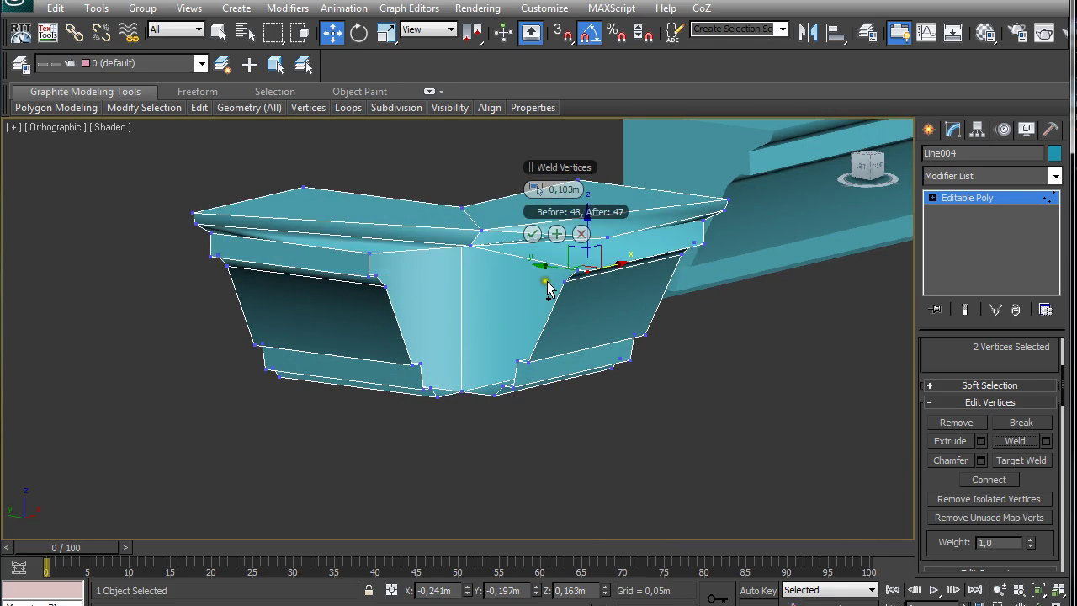
key(ctrl+z)
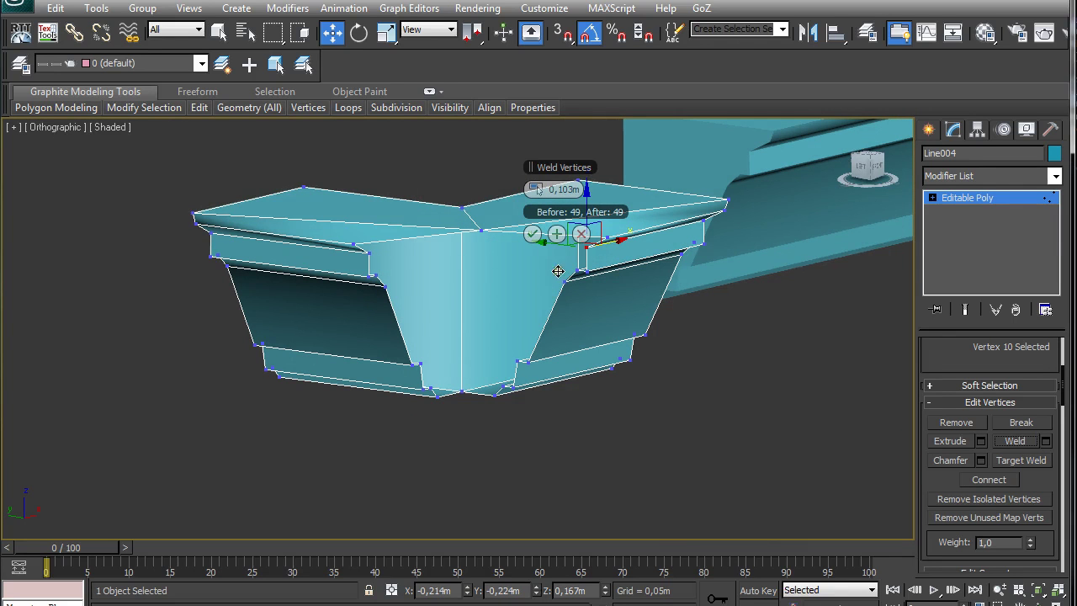
Weld the matching vertex pairs at the lower edge of the top lip and the top of the upper band.
drag(572, 172, 686, 132)
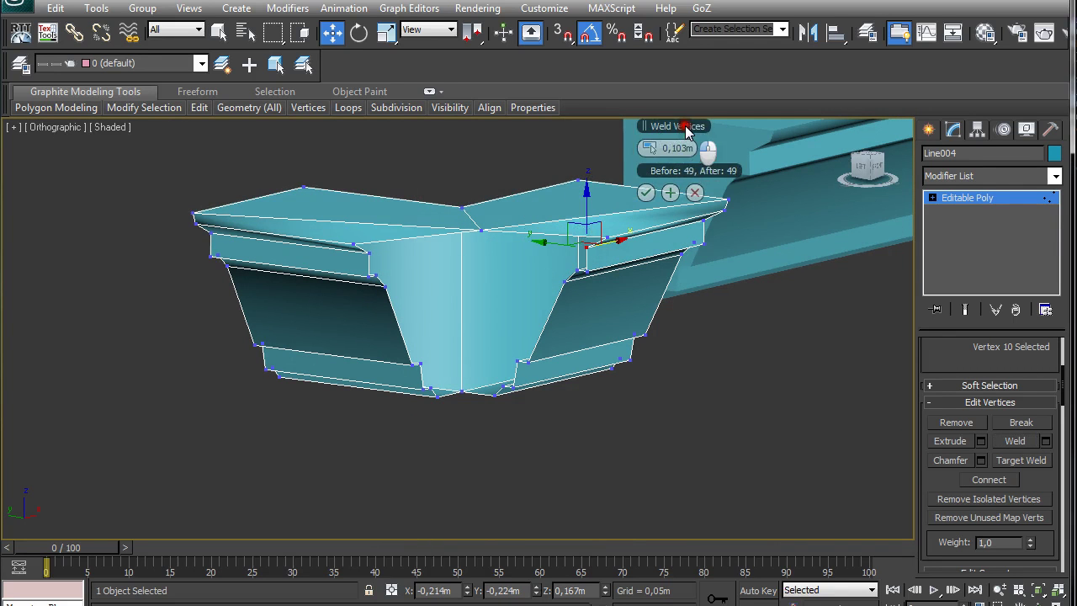
click(608, 240)
ctrl+click(354, 244)
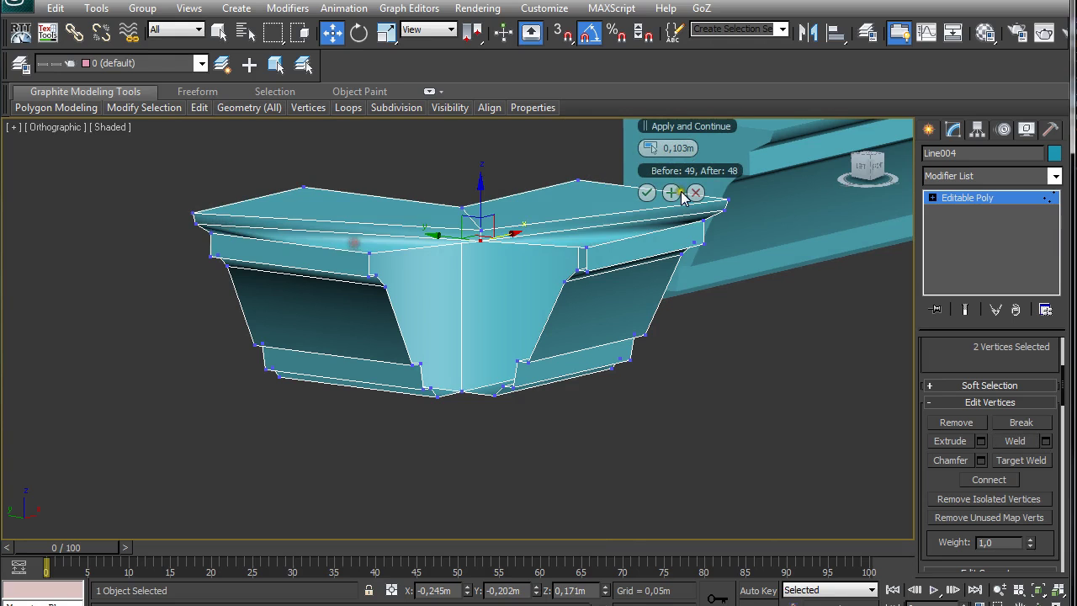
click(671, 192)
click(579, 249)
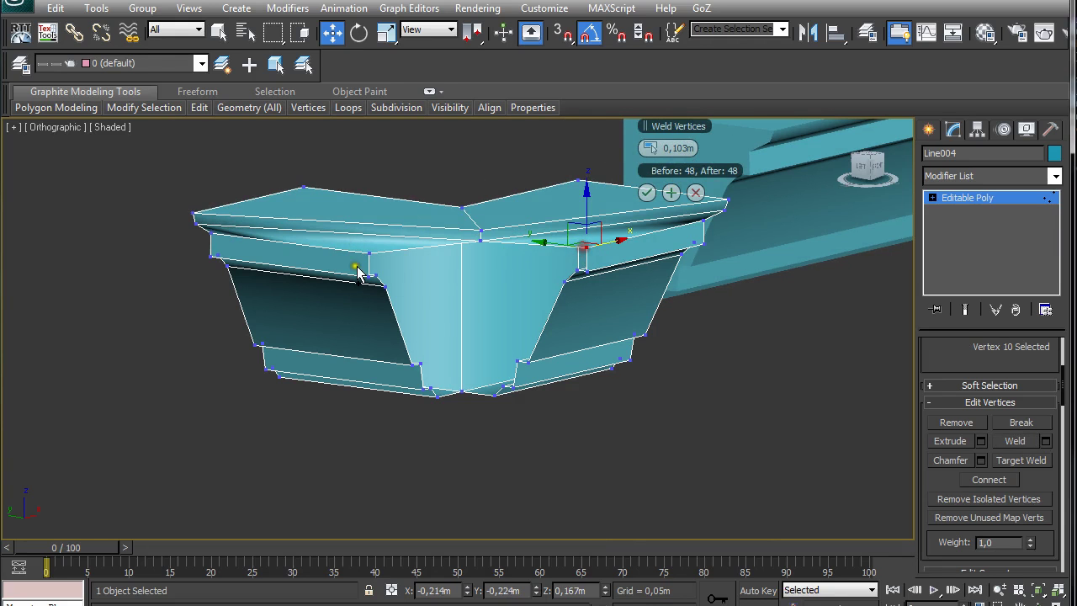
ctrl+click(367, 249)
click(671, 192)
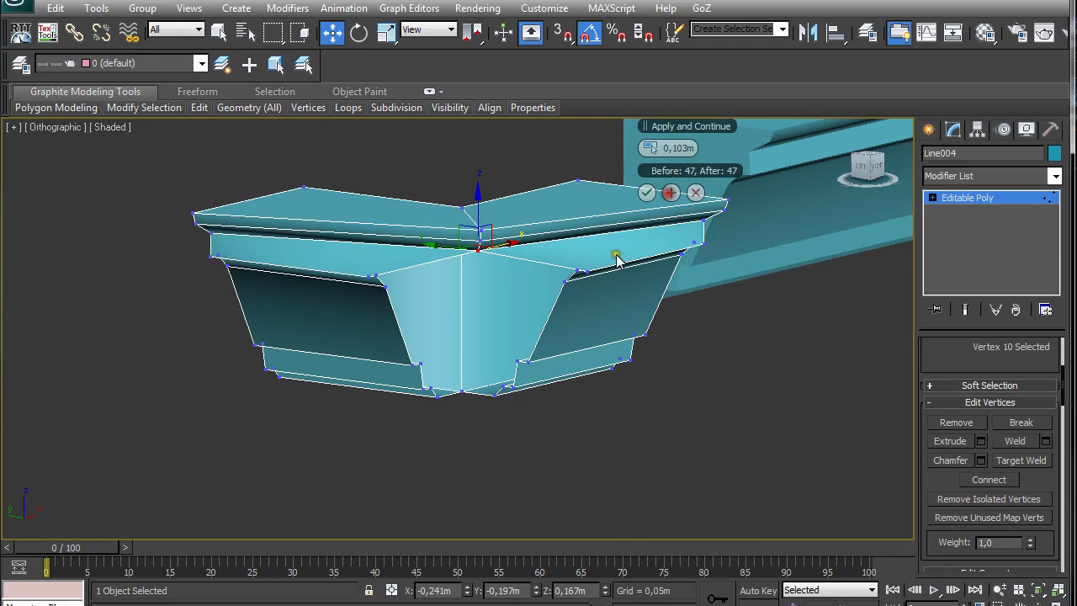
Weld the matching vertex pairs at the bottom of the upper band and the recess beneath it.
alt+middle_drag(620, 257, 584, 209)
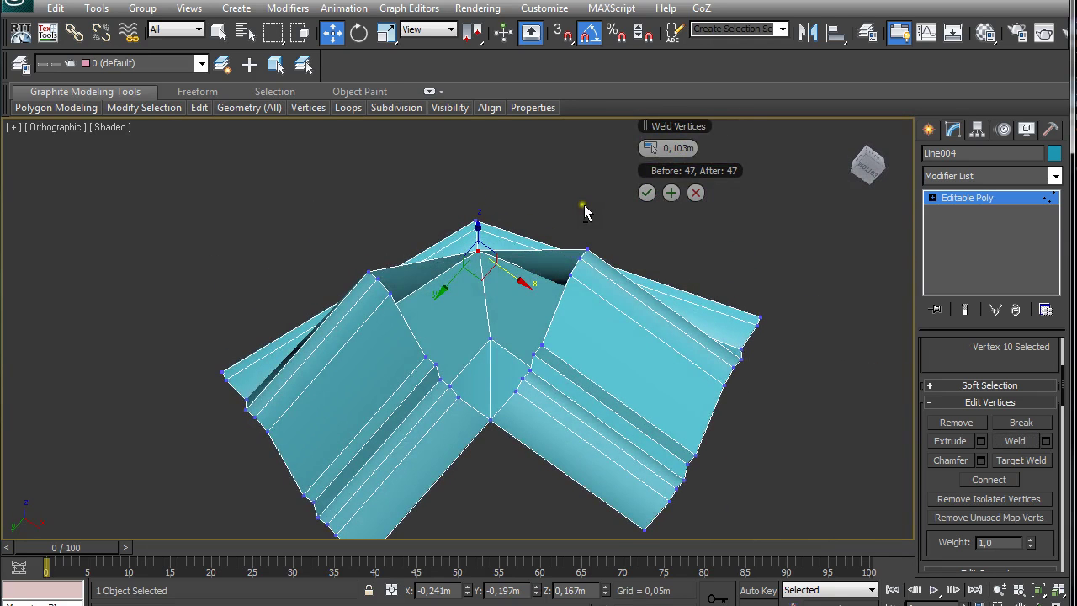
click(587, 248)
ctrl+click(369, 272)
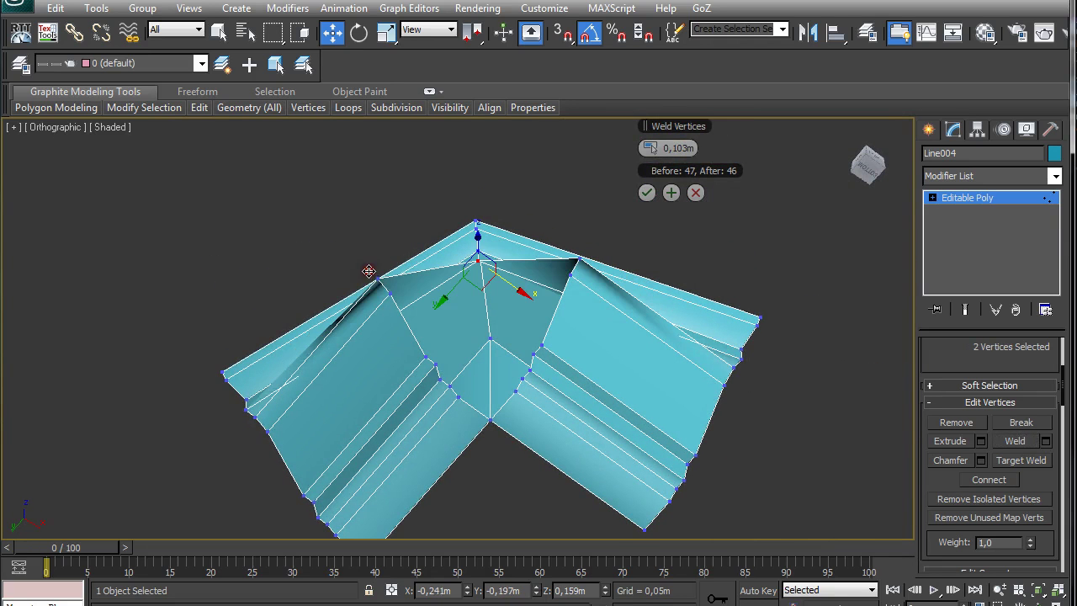
click(671, 193)
click(578, 257)
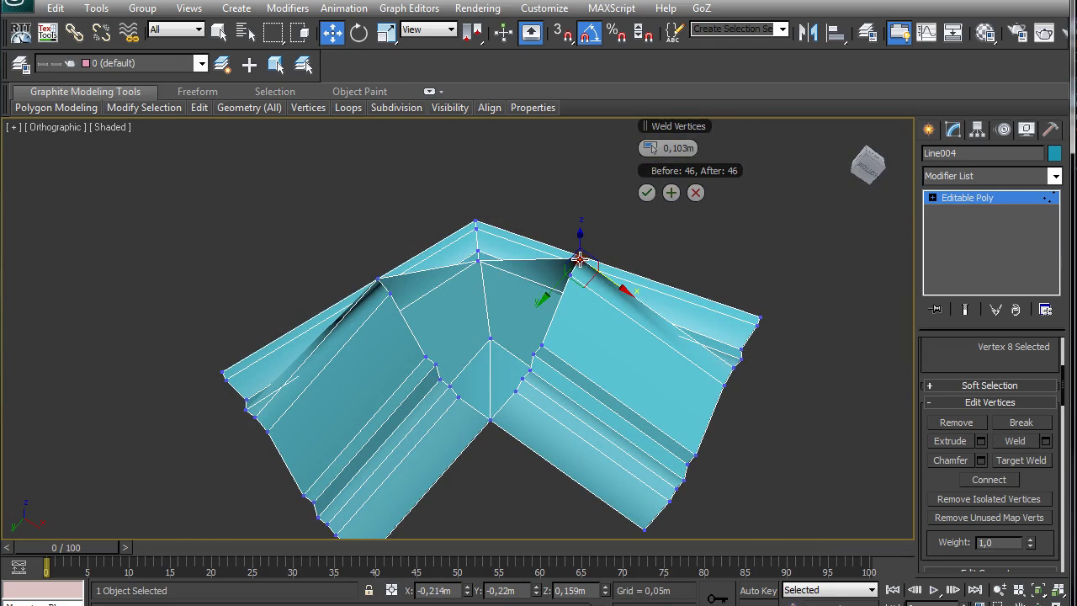
ctrl+click(374, 280)
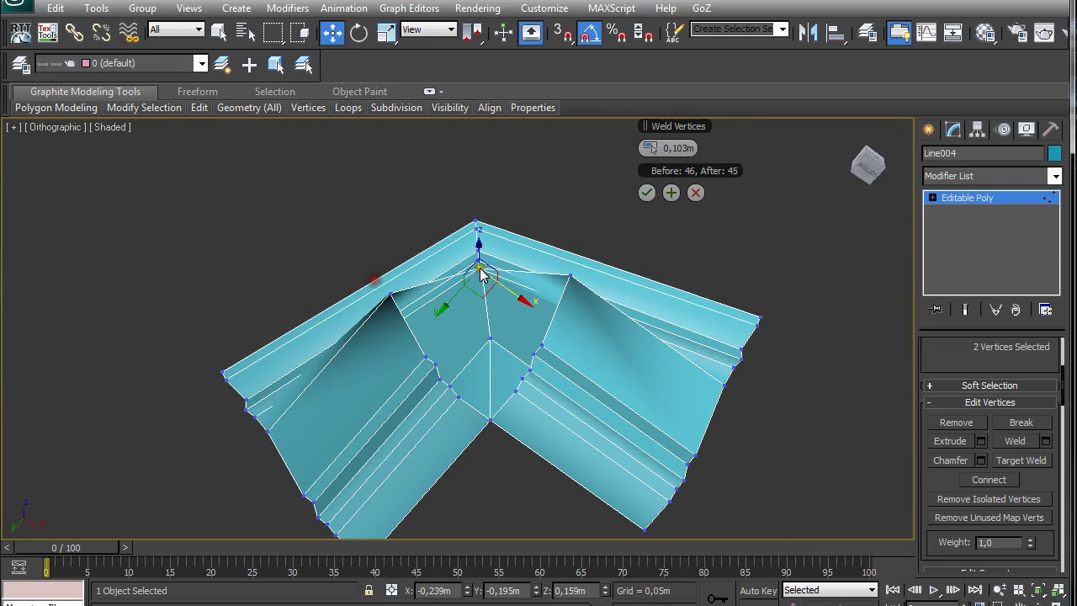
click(671, 193)
Weld the matching vertex pairs at the upper and lower ends of the large sloping face.
click(572, 278)
ctrl+click(387, 294)
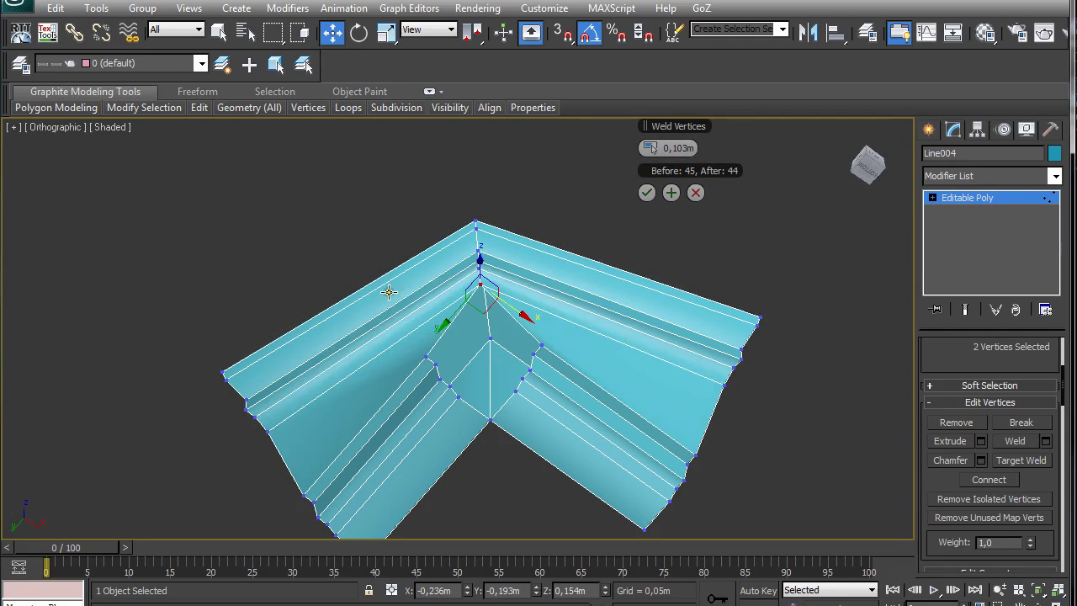
click(671, 193)
alt+middle_drag(533, 354, 611, 393)
alt+middle_drag(492, 285, 412, 502)
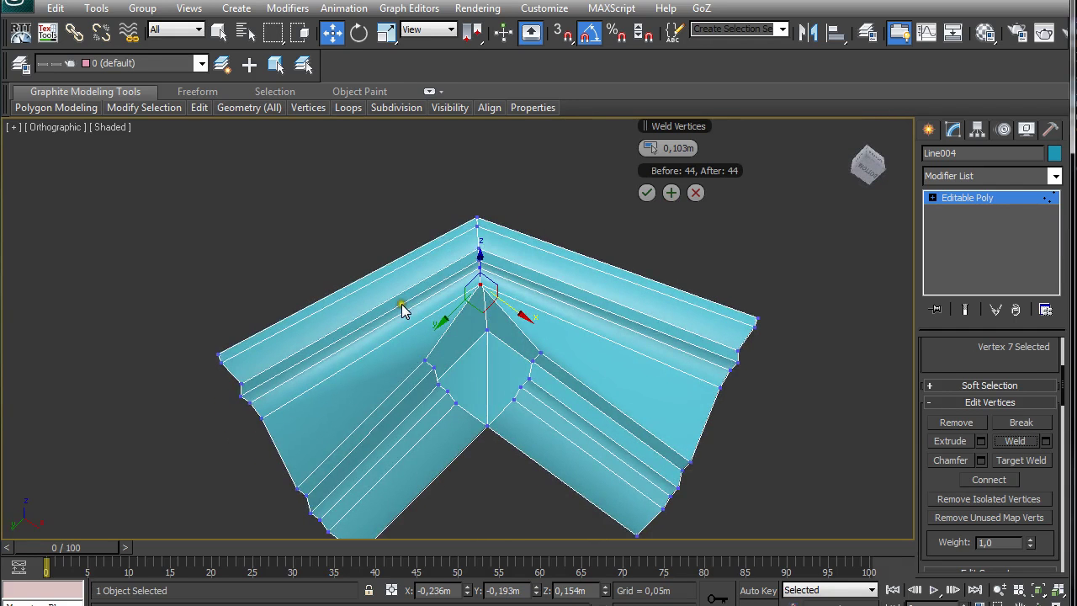
click(541, 353)
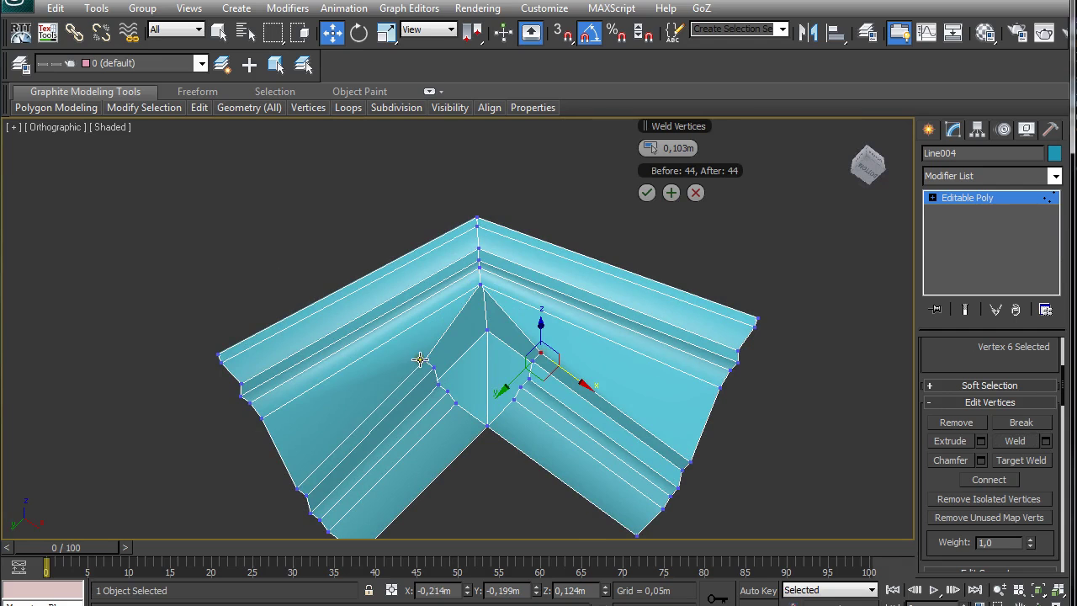
ctrl+click(424, 360)
click(670, 192)
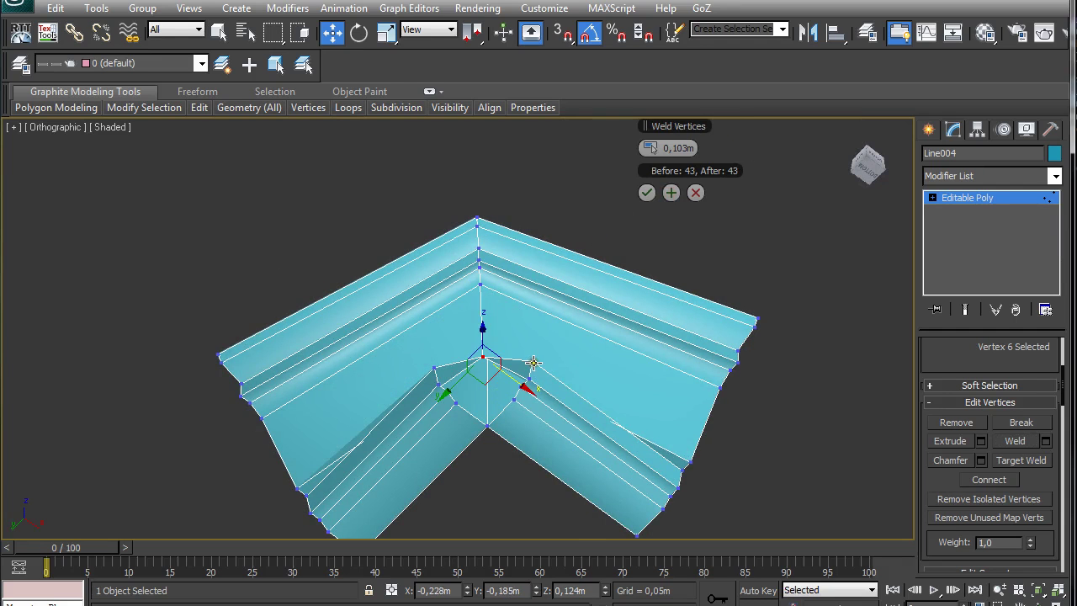
Weld the next three matching vertex pairs down the lower band of the corner profile.
click(532, 362)
ctrl+click(431, 364)
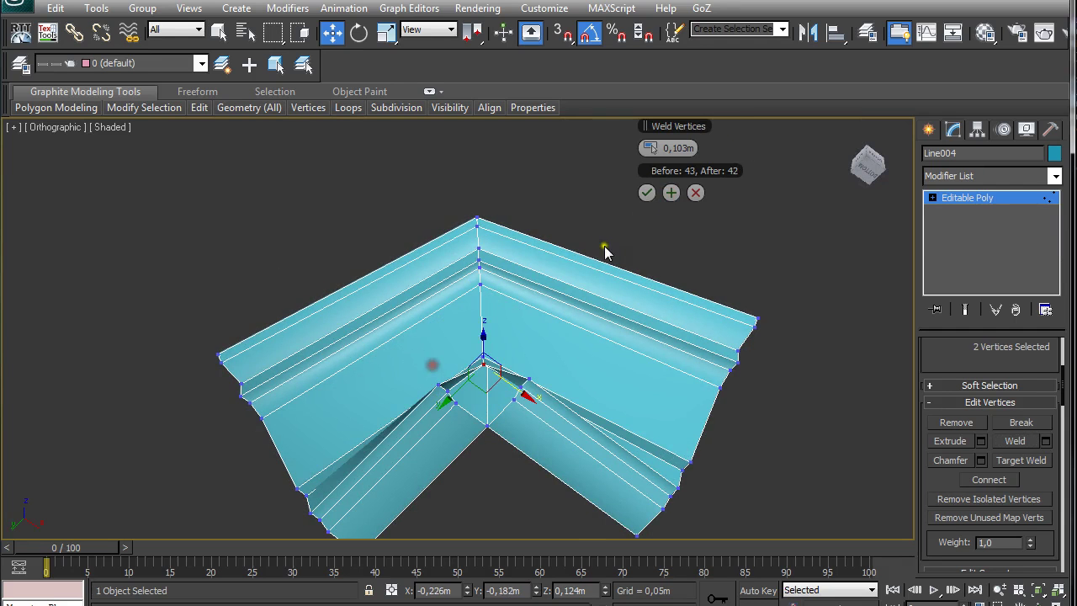
click(670, 192)
ctrl+click(440, 385)
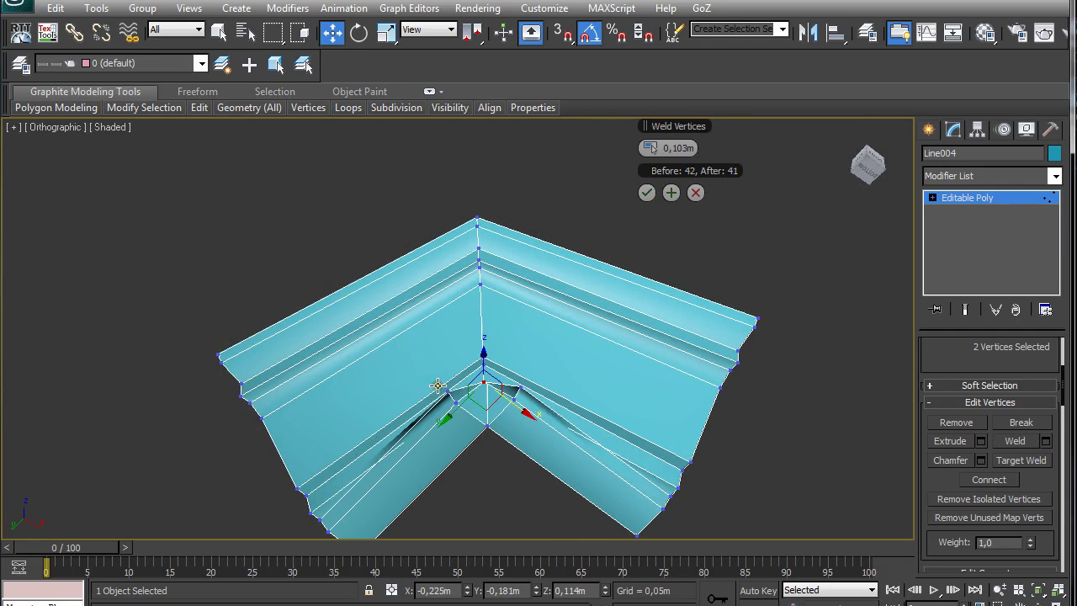
click(671, 194)
click(533, 394)
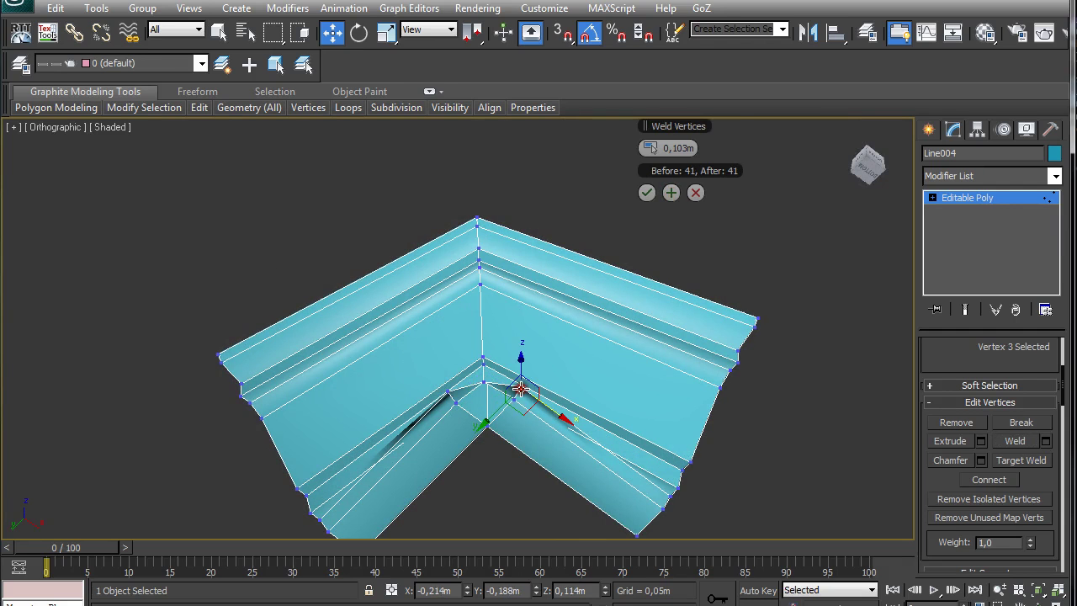
ctrl+click(444, 389)
click(671, 192)
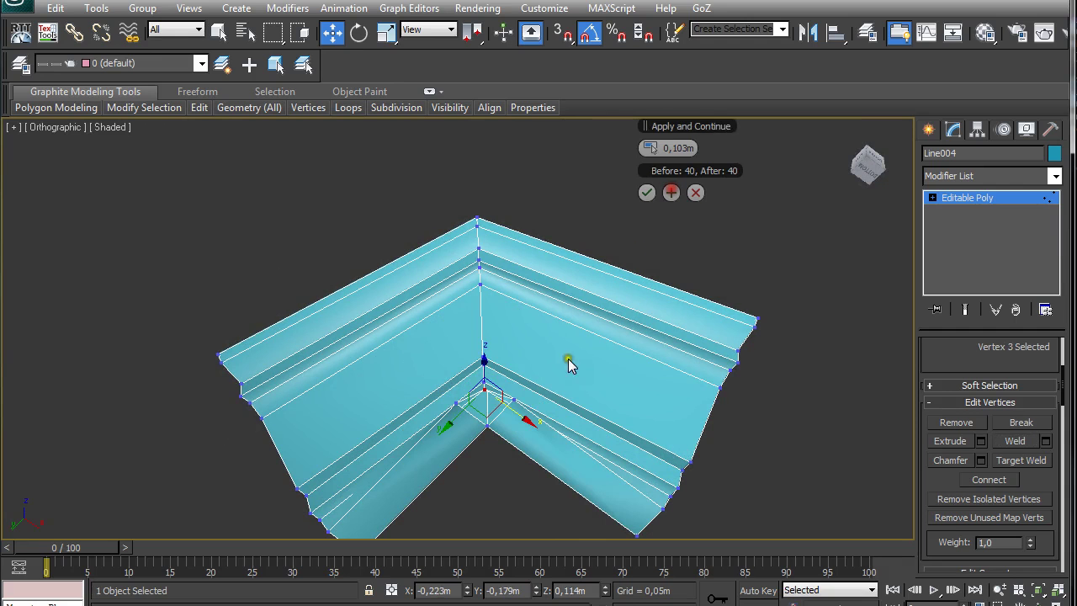
Weld the last matching vertex pair, just above the bottom edge of the corner profile, and accept the weld.
click(515, 400)
ctrl+click(455, 403)
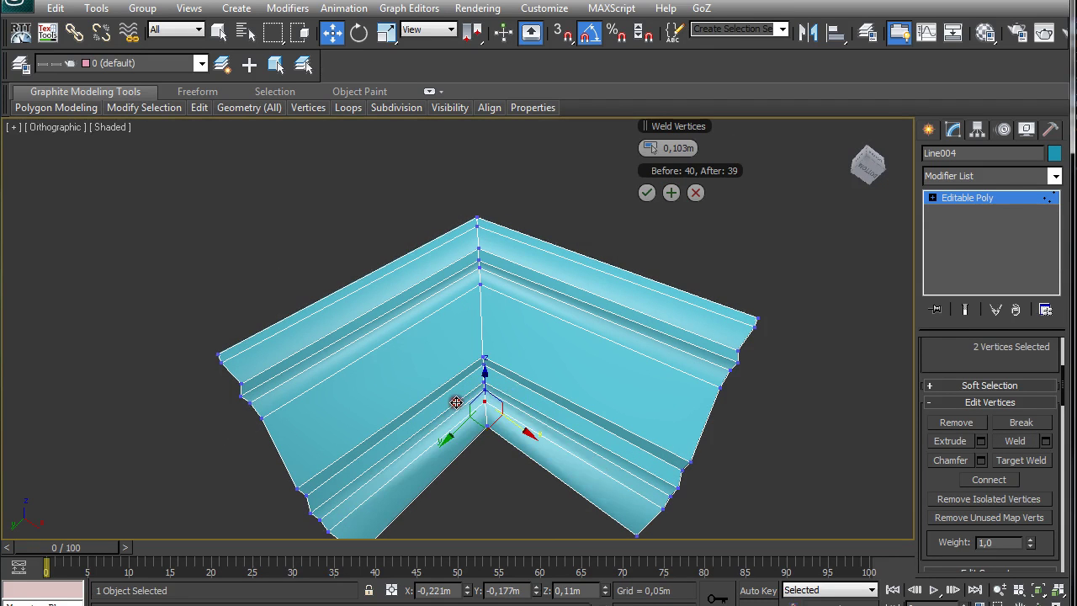
alt+middle_drag(562, 301, 627, 244)
click(647, 192)
Examine the welded corner piece in the Top view and from the front to check its mitre alignment.
alt+middle_drag(642, 207, 544, 407)
key(t)
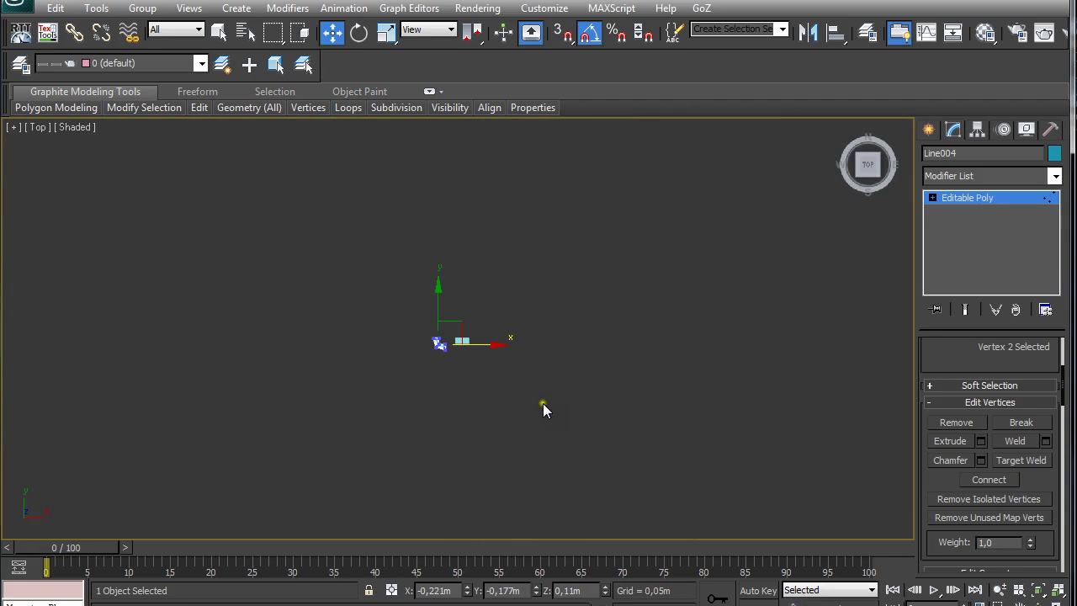
scroll(542, 403, up, 5)
middle_drag(474, 398, 676, 246)
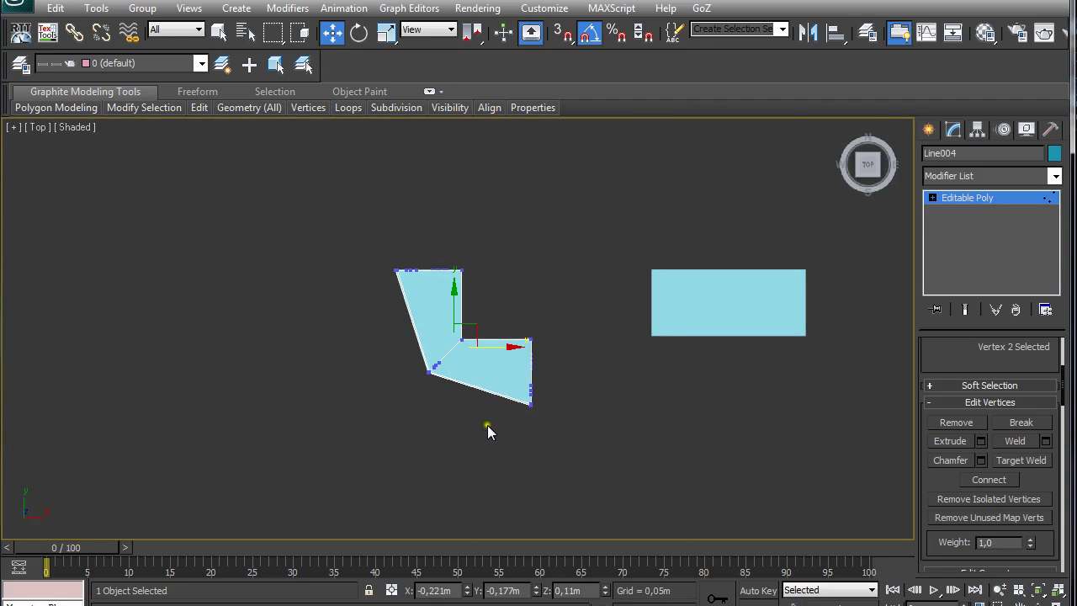
alt+middle_drag(446, 434, 524, 253)
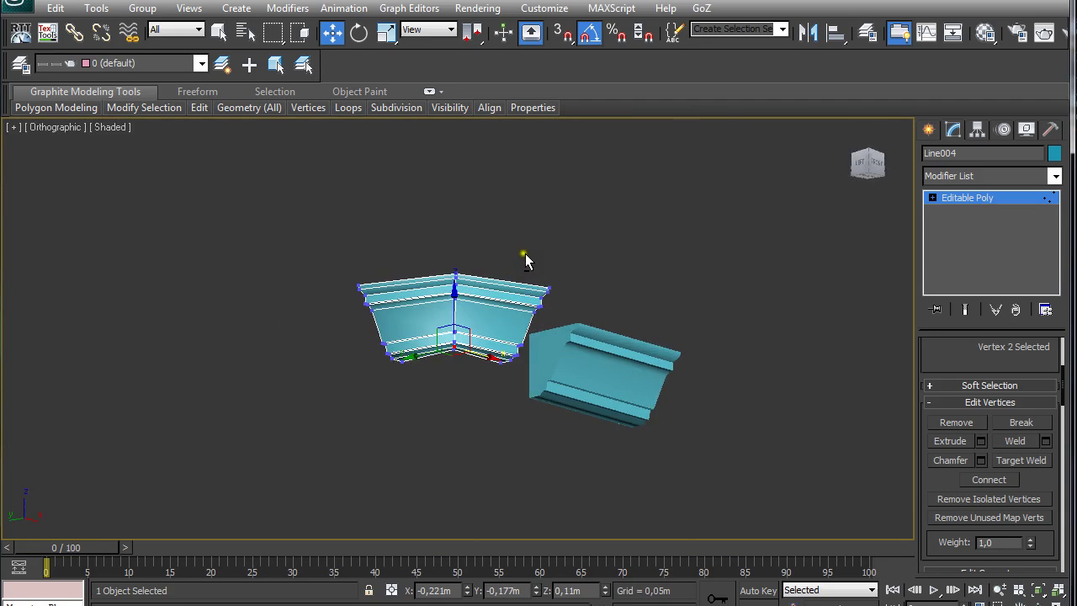
scroll(509, 253, up, 3)
alt+middle_drag(442, 223, 446, 259)
scroll(459, 261, up, 2)
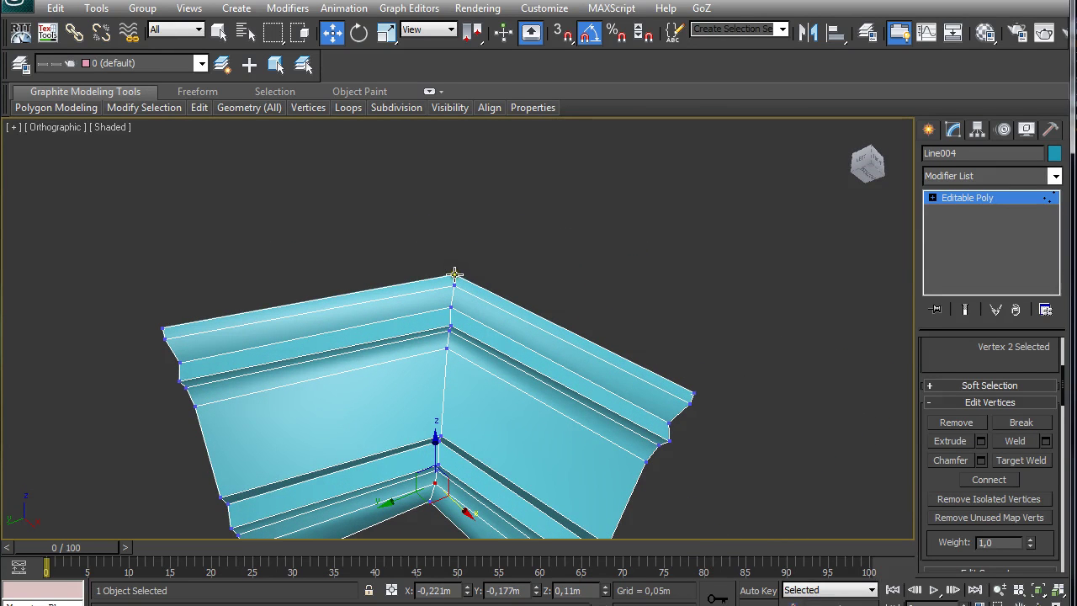
Turn on 3D snapping and align the outermost top corner vertex with both end profiles along X and Y.
click(455, 276)
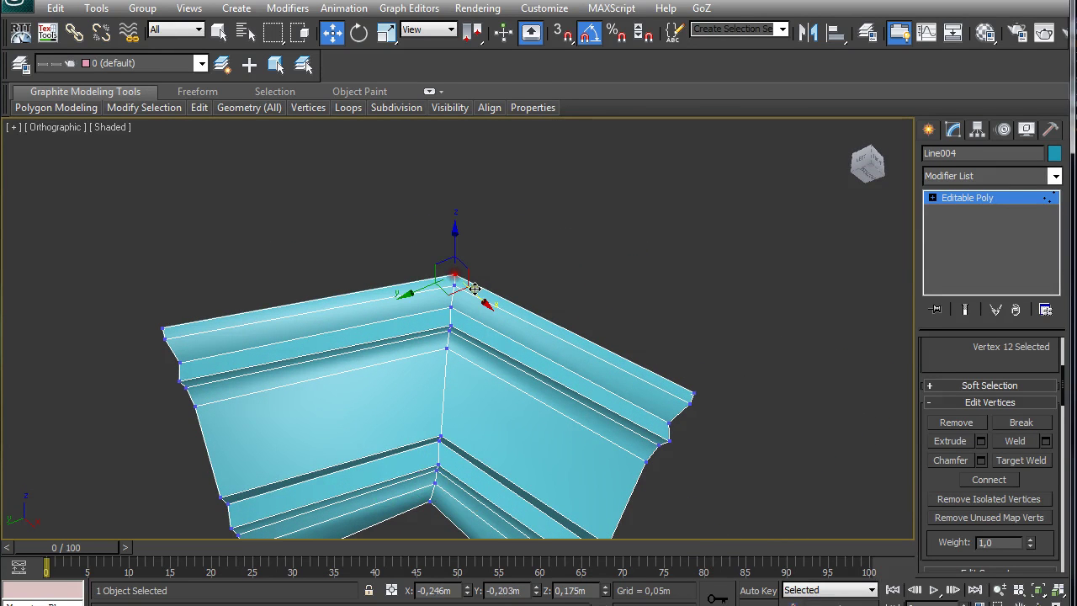
click(558, 34)
middle_drag(566, 323, 538, 299)
drag(456, 321, 134, 346)
right_click(135, 346)
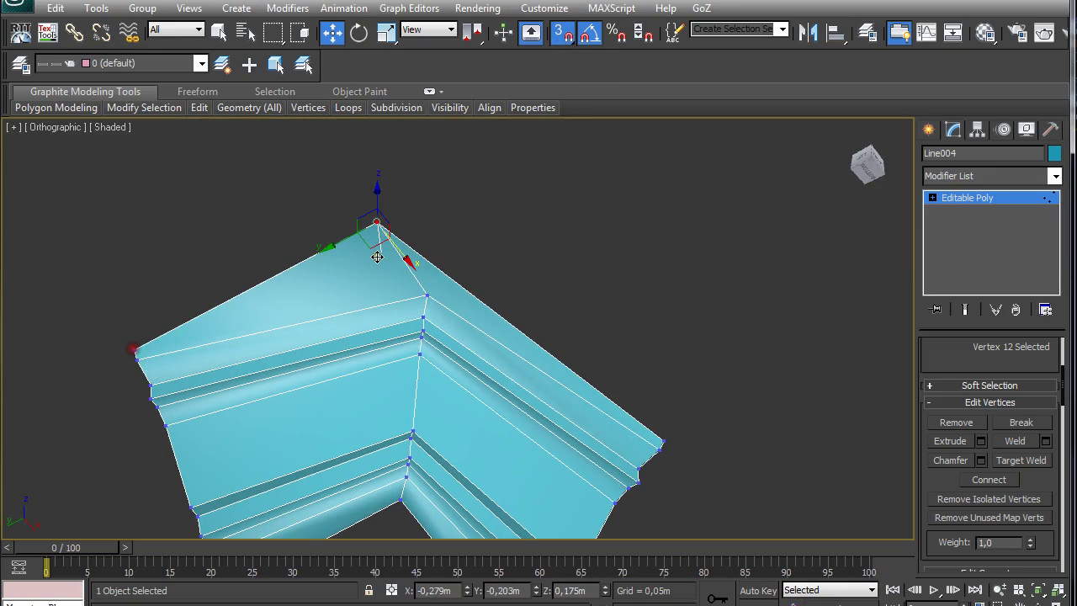
drag(329, 245, 665, 438)
Align the mitre vertices at the top lip's lower edge and the upper band with both end profiles along X and Y.
middle_drag(497, 363, 473, 302)
click(402, 238)
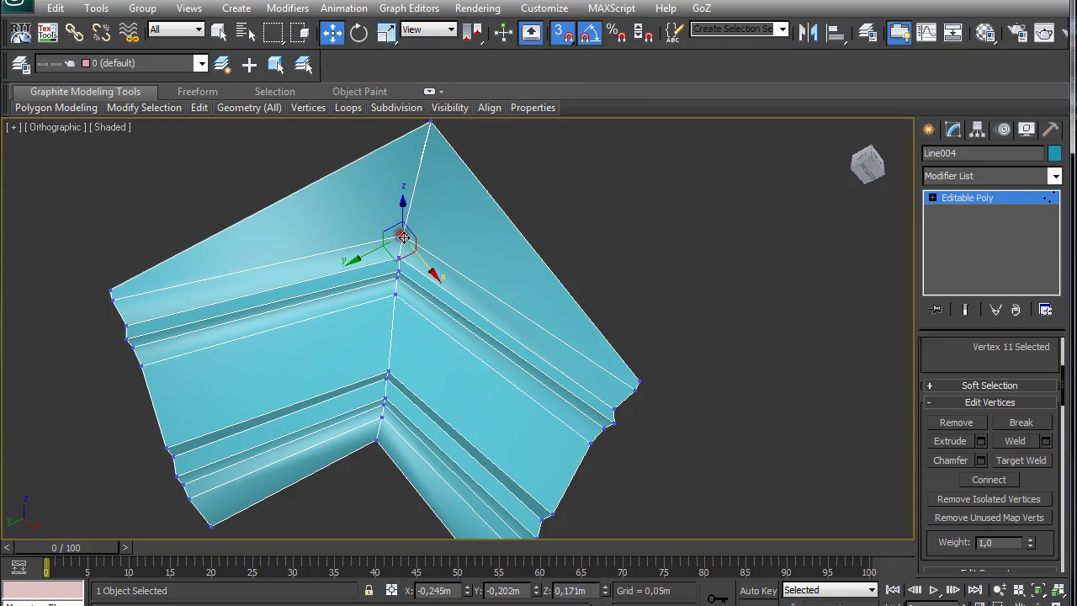
drag(434, 272, 635, 391)
click(397, 256)
drag(427, 292, 122, 340)
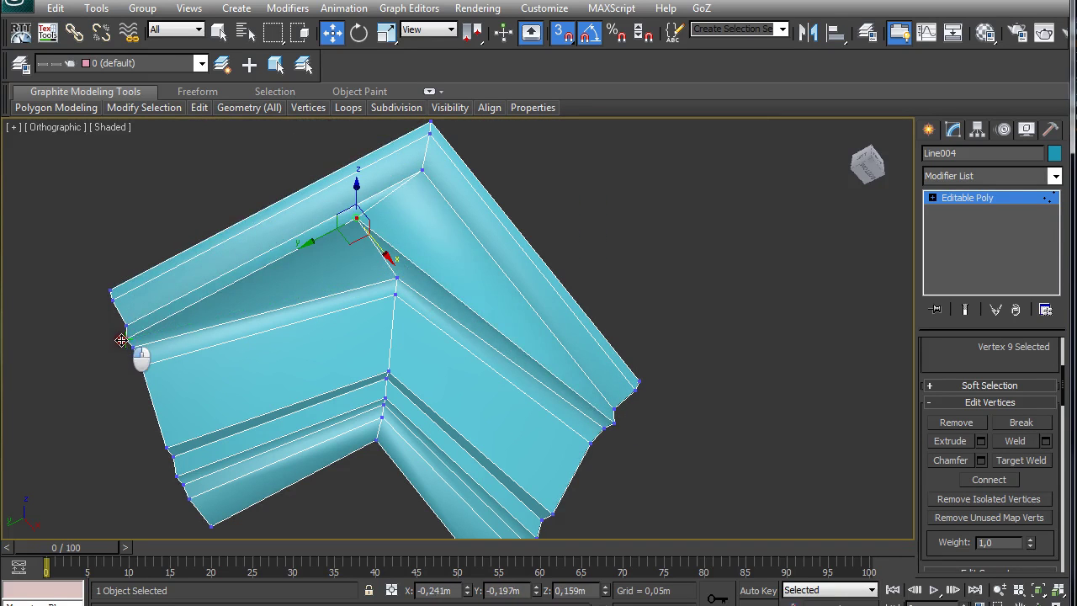
drag(324, 235, 613, 423)
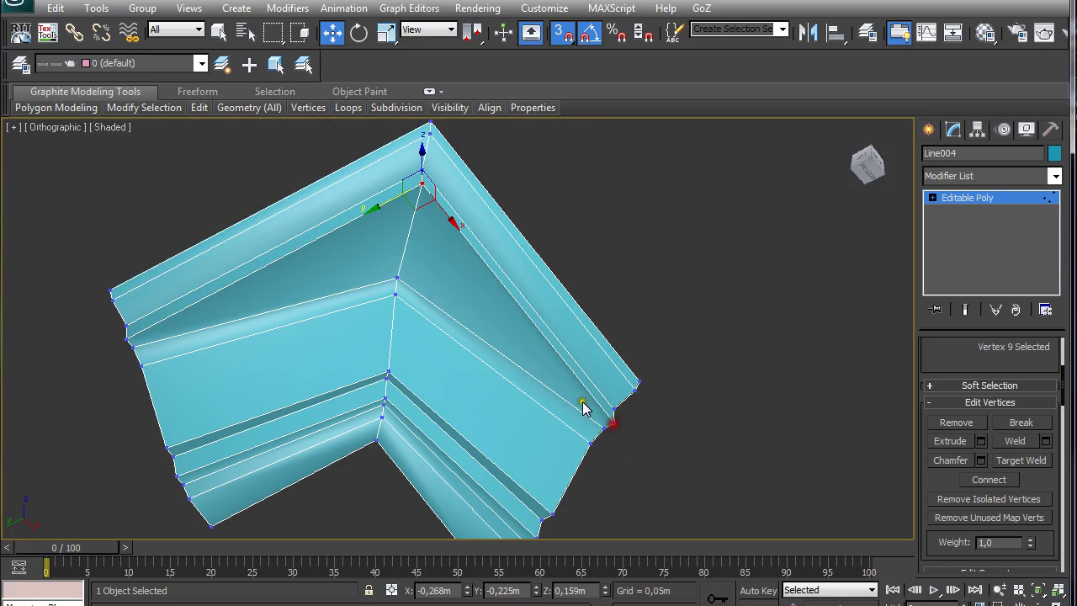
Snap the mitre vertices at the recess below the upper band and the top of the large sloping face into line with both ends.
click(399, 281)
drag(385, 294, 137, 353)
drag(320, 248, 524, 378)
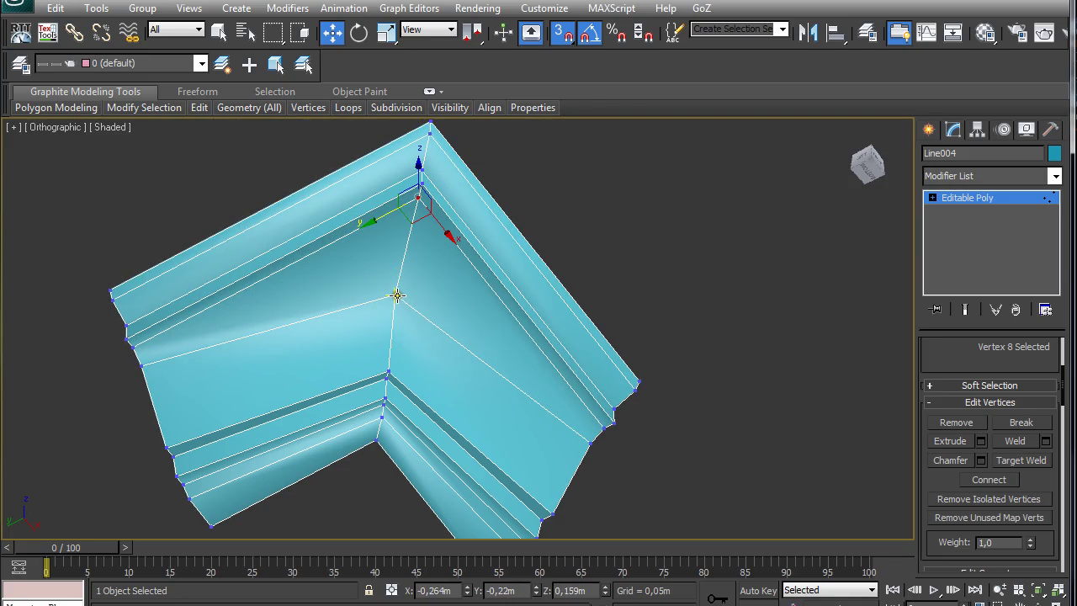
drag(418, 323, 148, 367)
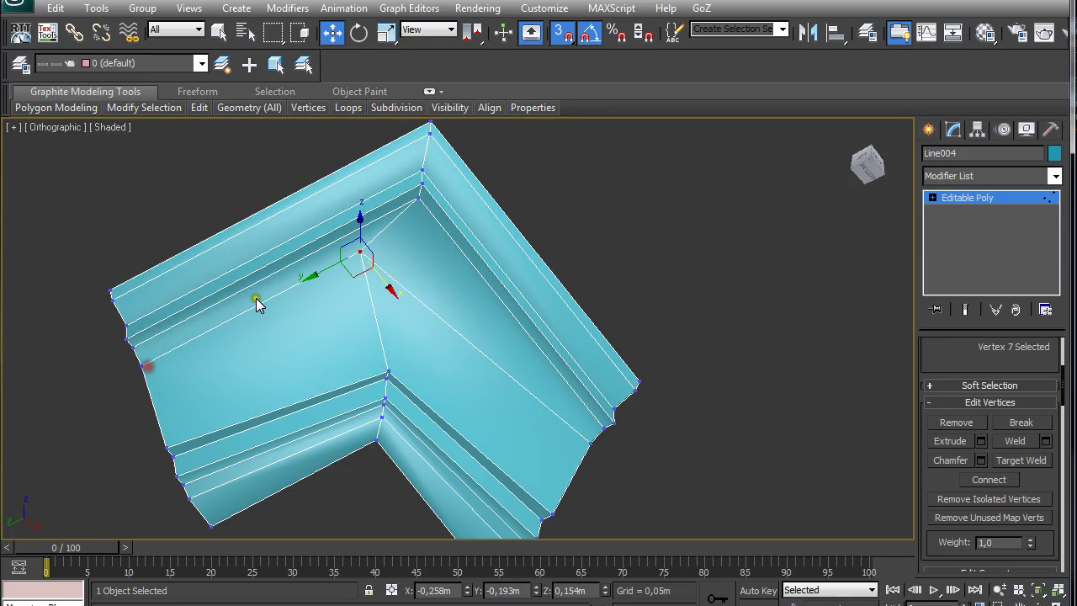
drag(310, 286, 584, 437)
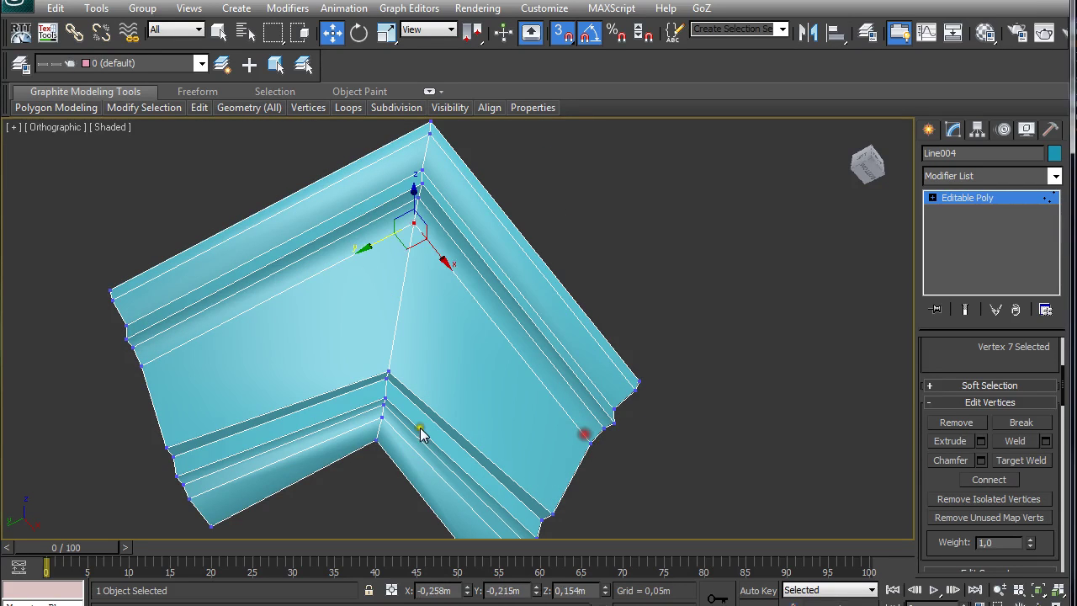
Snap the mitre vertices at the bottom of the large sloping face and the top of the lower band into line with both ends.
middle_drag(389, 369, 424, 299)
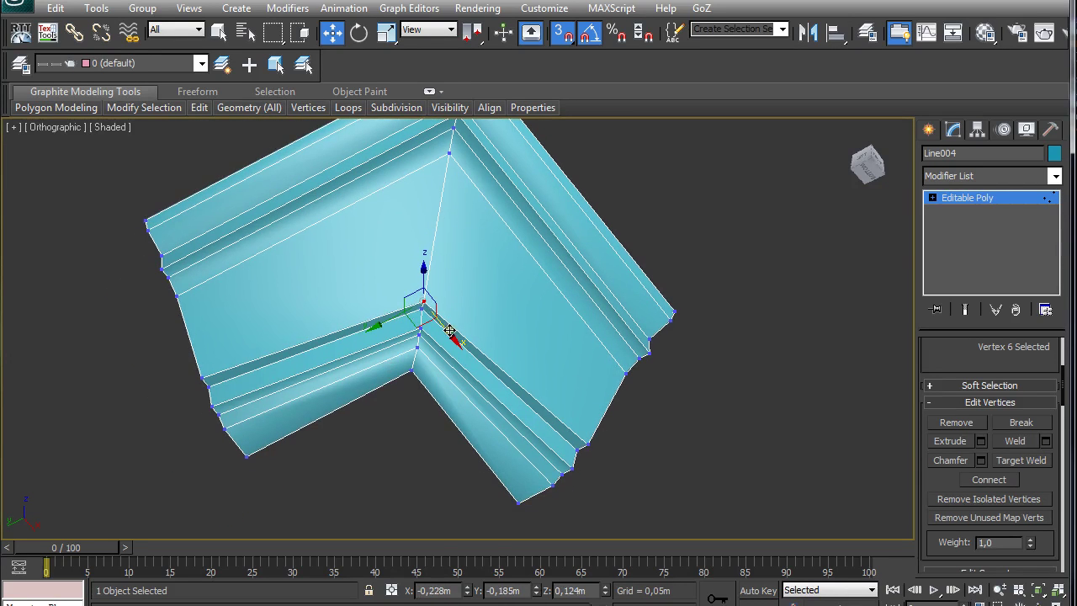
drag(446, 328, 301, 337)
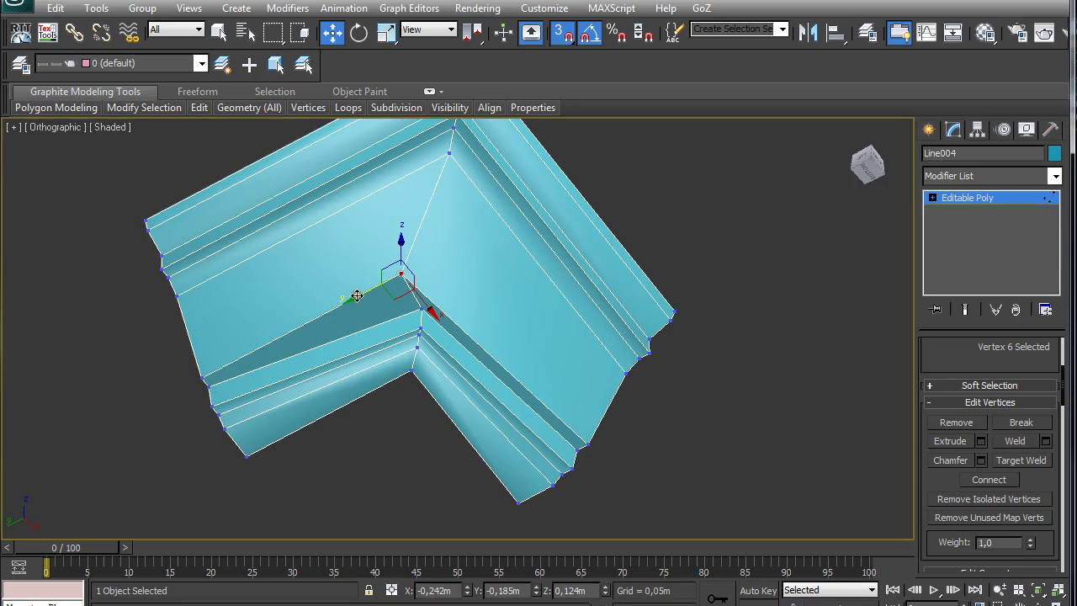
drag(357, 296, 213, 380)
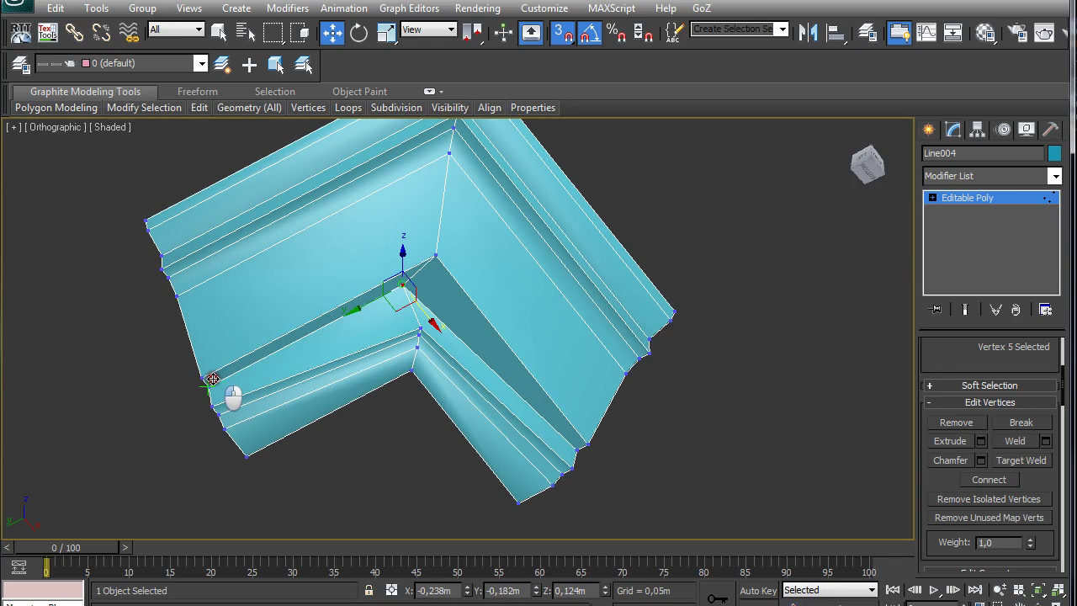
drag(353, 318, 575, 457)
Align the mitre vertices at the bottom of the lower band and the small step beneath it with both ends along X and Y.
click(420, 329)
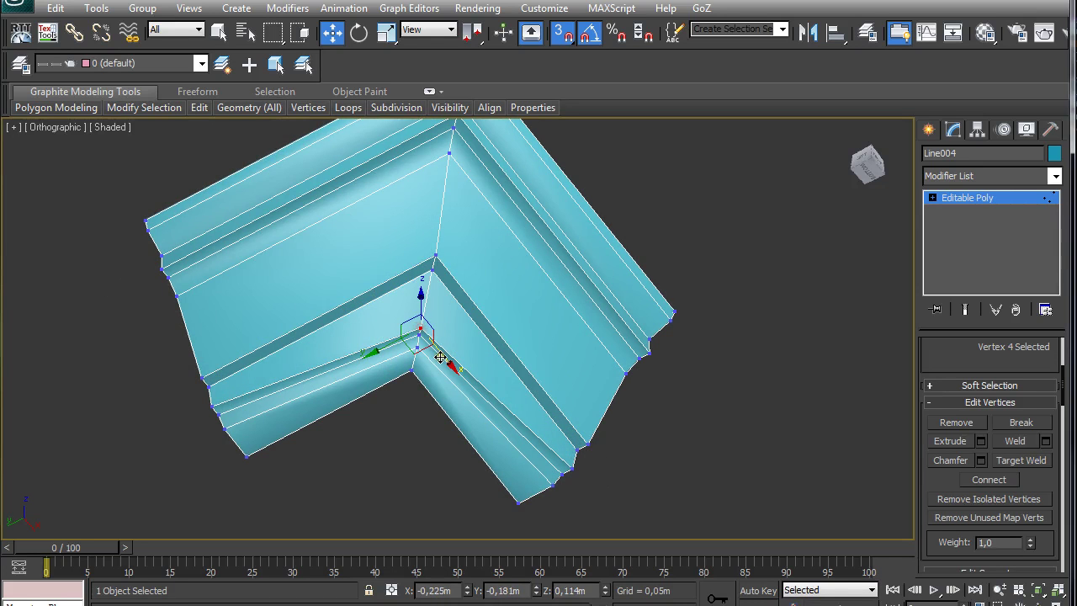
drag(440, 358, 355, 348)
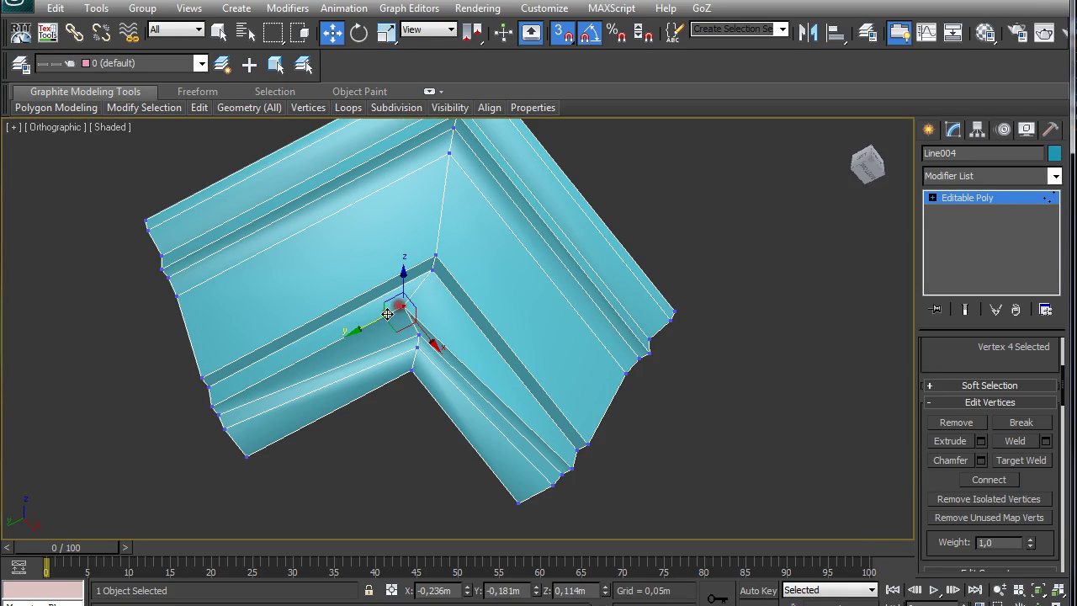
drag(375, 322, 572, 466)
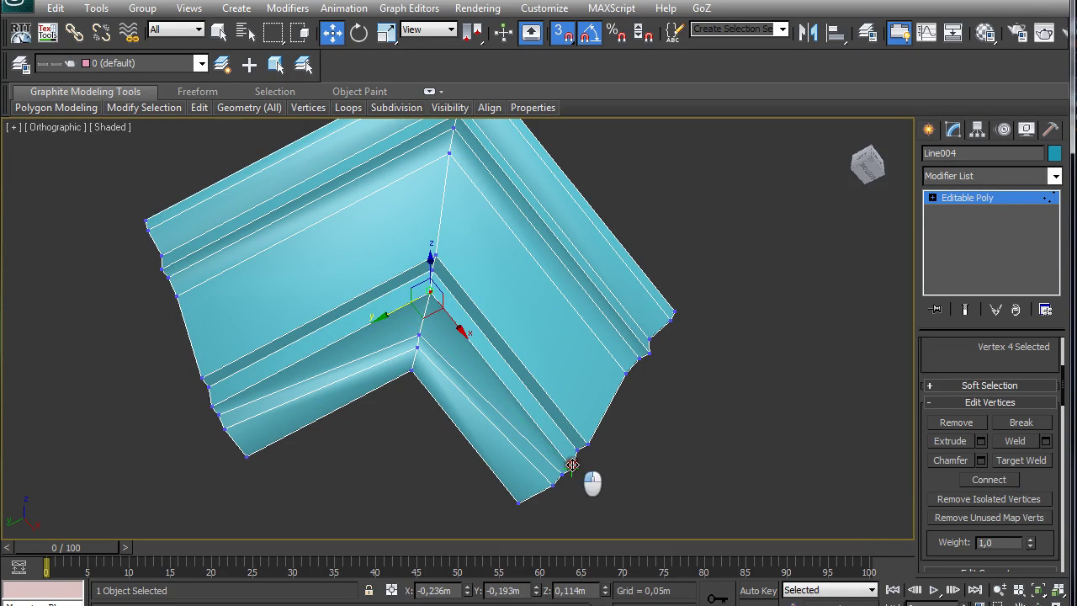
click(425, 337)
drag(442, 362, 220, 414)
drag(369, 336, 561, 476)
Align the remaining mitre vertex just above the bottom edge with the matching vertices of both end profiles.
middle_drag(471, 390, 459, 358)
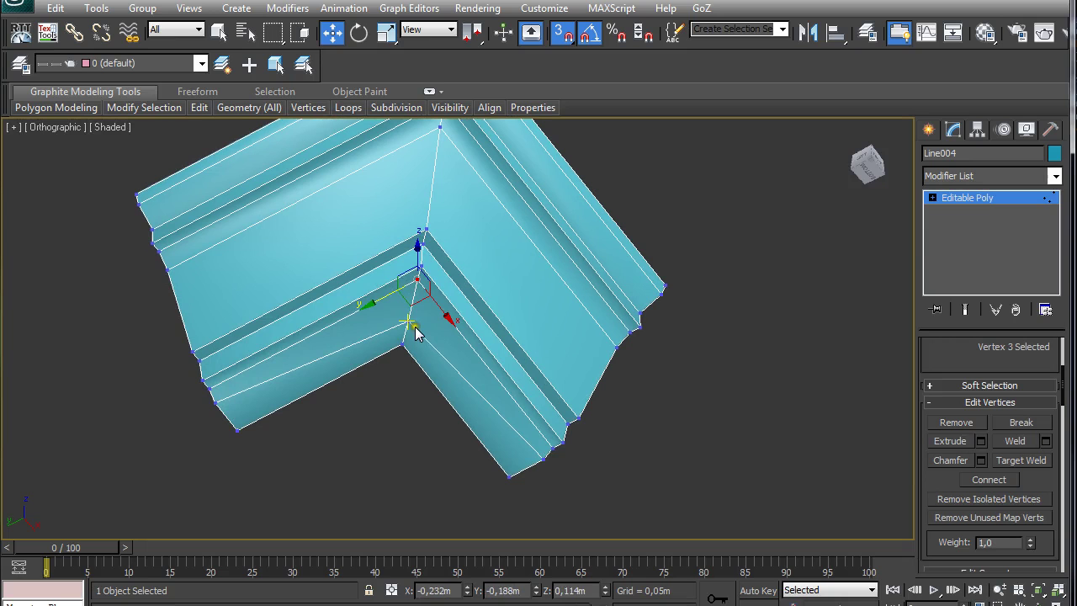
drag(429, 350, 548, 462)
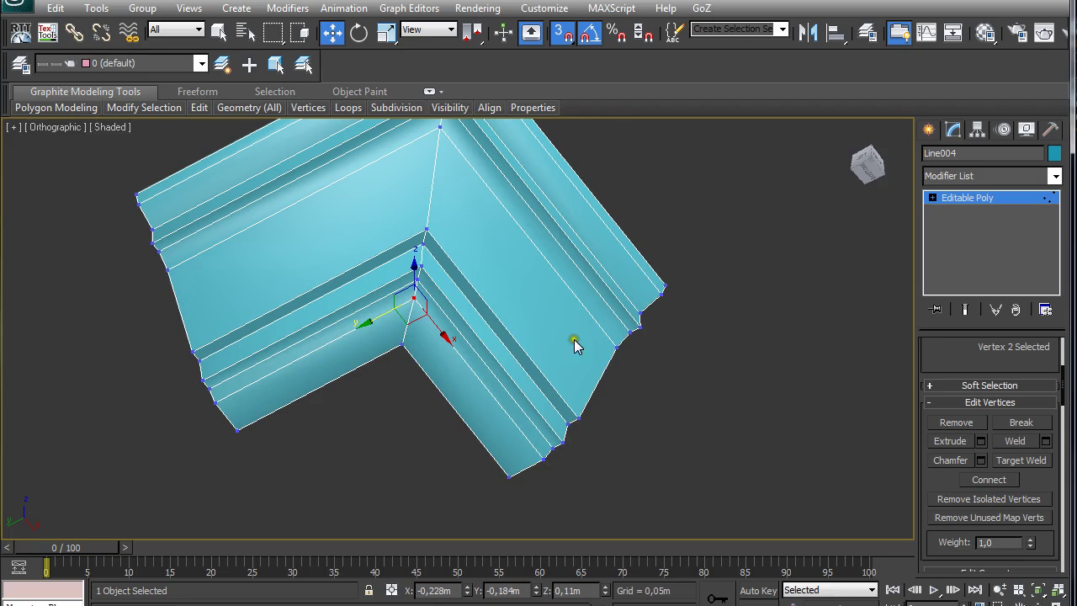
alt+middle_drag(575, 345, 789, 405)
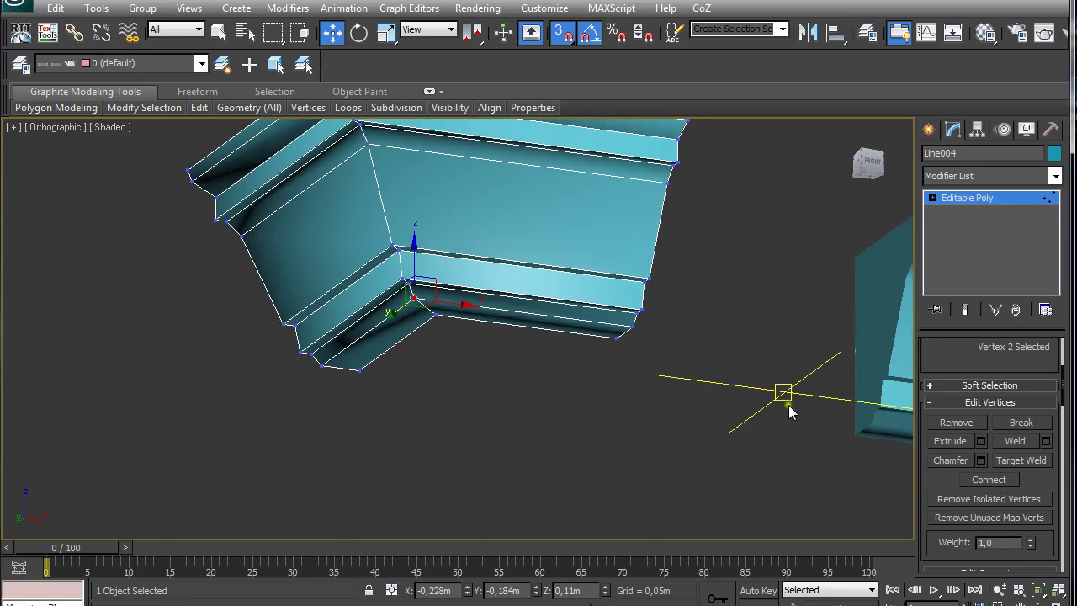
Delete the two end cap polygons of the corner piece and leave polygon editing.
click(951, 201)
alt+middle_drag(601, 221, 496, 352)
click(1008, 366)
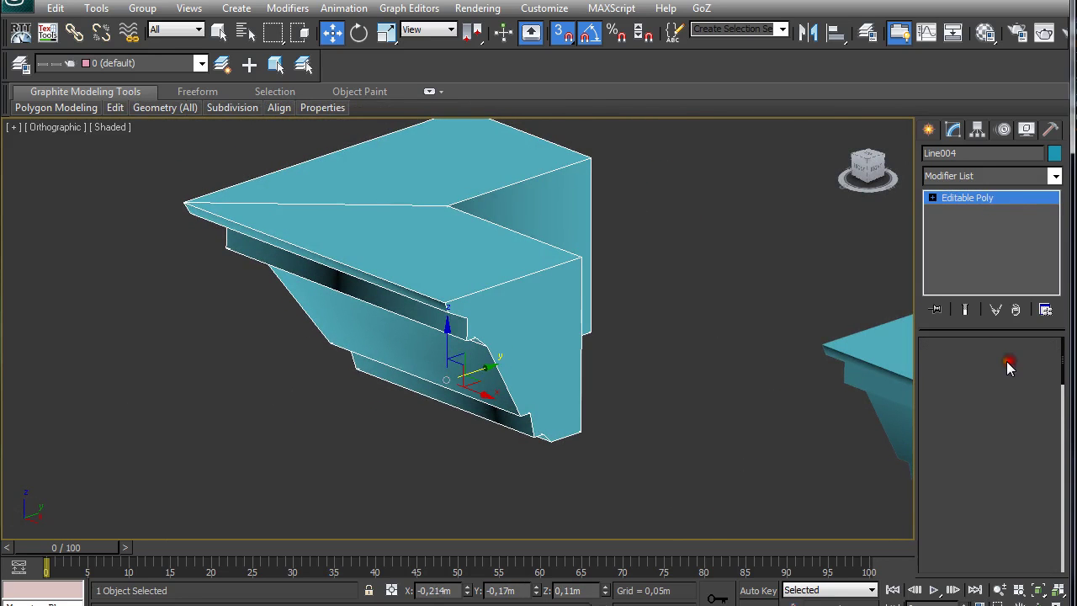
click(572, 317)
alt+middle_drag(696, 280, 532, 281)
click(621, 307)
key(Delete)
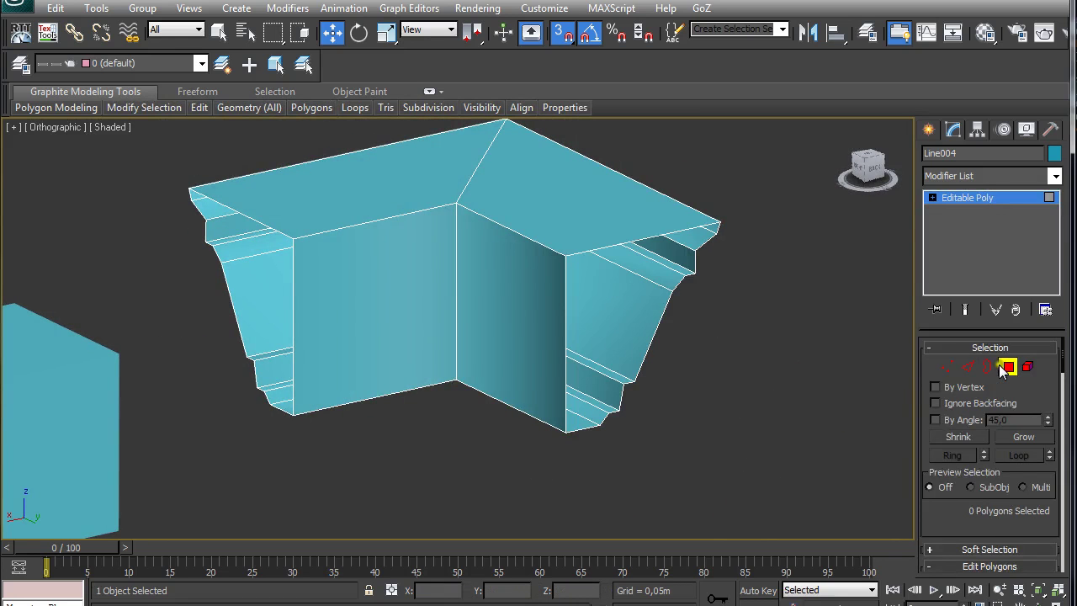
click(1006, 368)
Delete both end cap polygons of the separate straight moulding piece and leave polygon editing.
alt+middle_drag(611, 355, 548, 399)
click(728, 379)
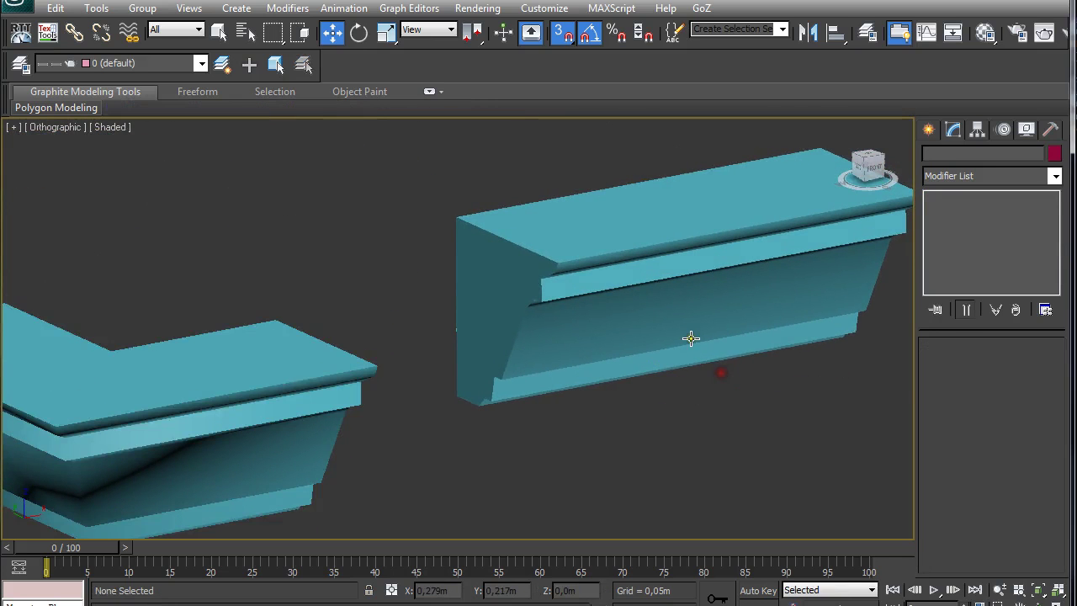
click(690, 336)
key(4)
click(512, 308)
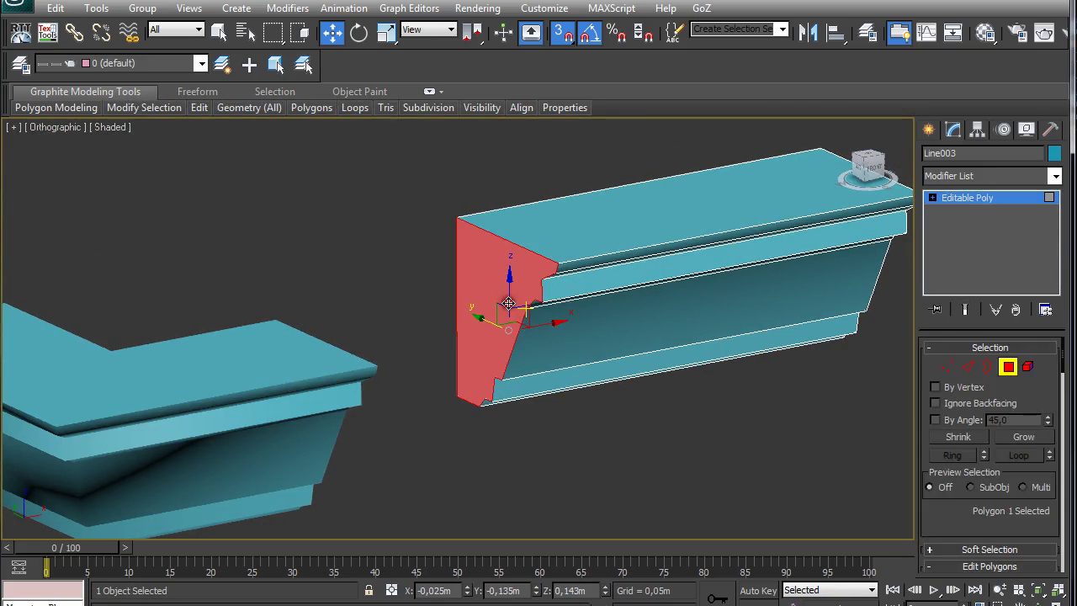
alt+middle_drag(687, 347, 697, 373)
ctrl+click(734, 374)
key(Delete)
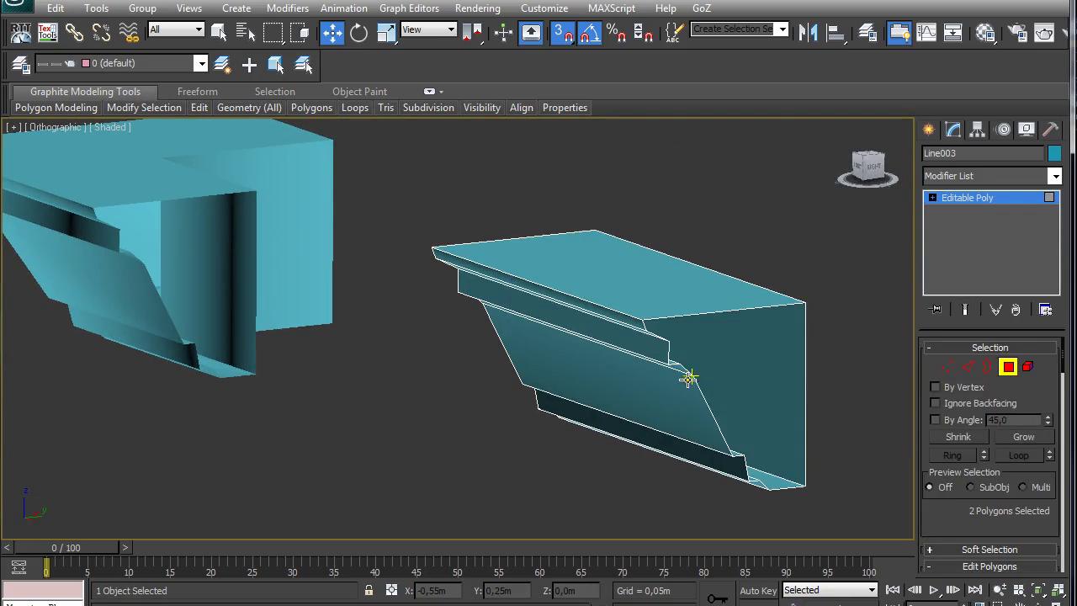
alt+middle_drag(336, 344, 457, 348)
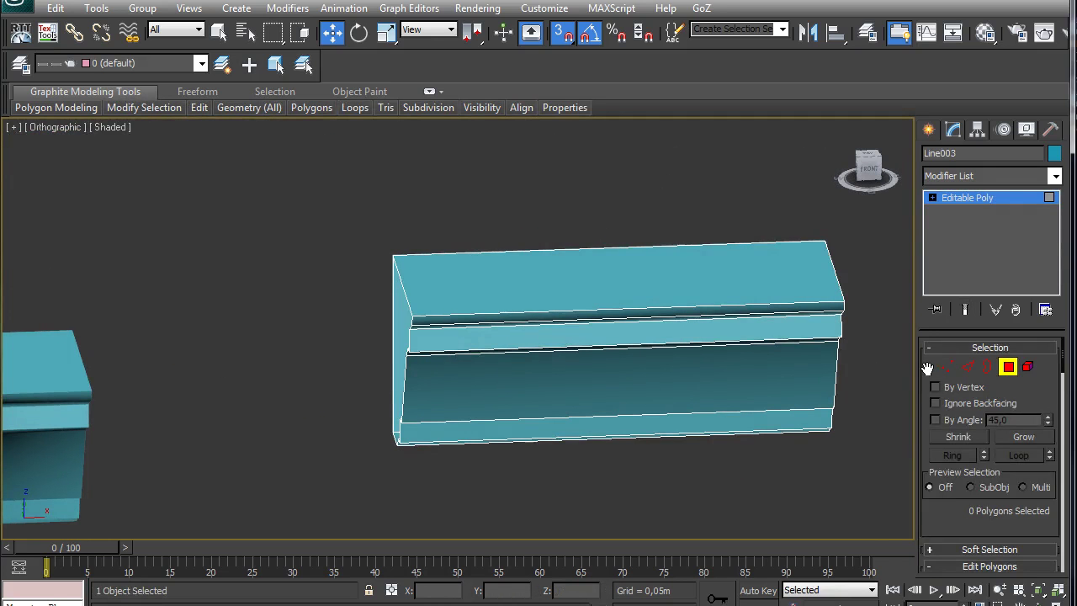
click(1007, 368)
Snap the straight moulding piece onto the open end of the corner piece.
alt+middle_drag(575, 367, 504, 233)
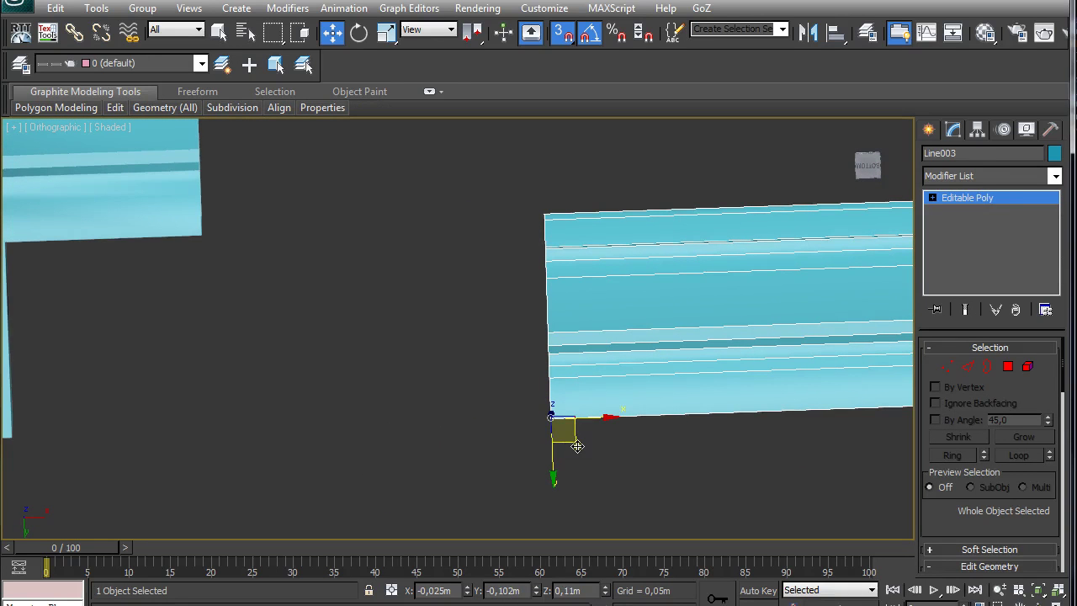
drag(575, 444, 237, 258)
alt+middle_drag(238, 258, 317, 269)
click(457, 281)
alt+middle_drag(457, 281, 281, 242)
drag(197, 221, 488, 437)
alt+middle_drag(553, 450, 466, 444)
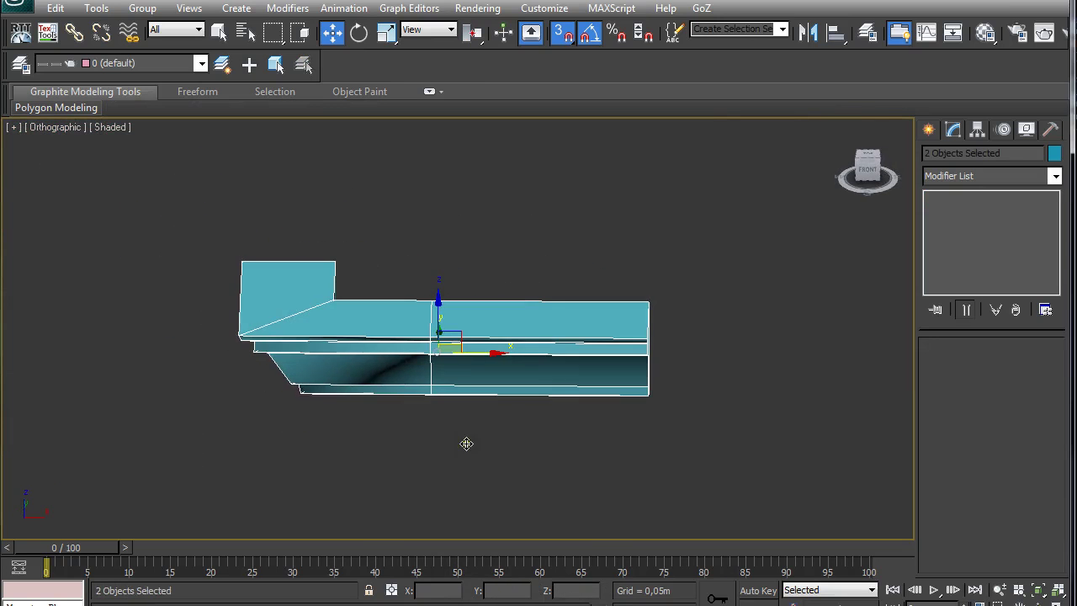
Clone the straight piece as one copy, snapped to its far end along X to extend the run.
click(500, 352)
alt+middle_drag(617, 397, 590, 226)
mouse_move(486, 425)
shift+mouse_down()
mouse_move(628, 428)
mouse_move(697, 408)
mouse_move(650, 400)
shift+mouse_up()
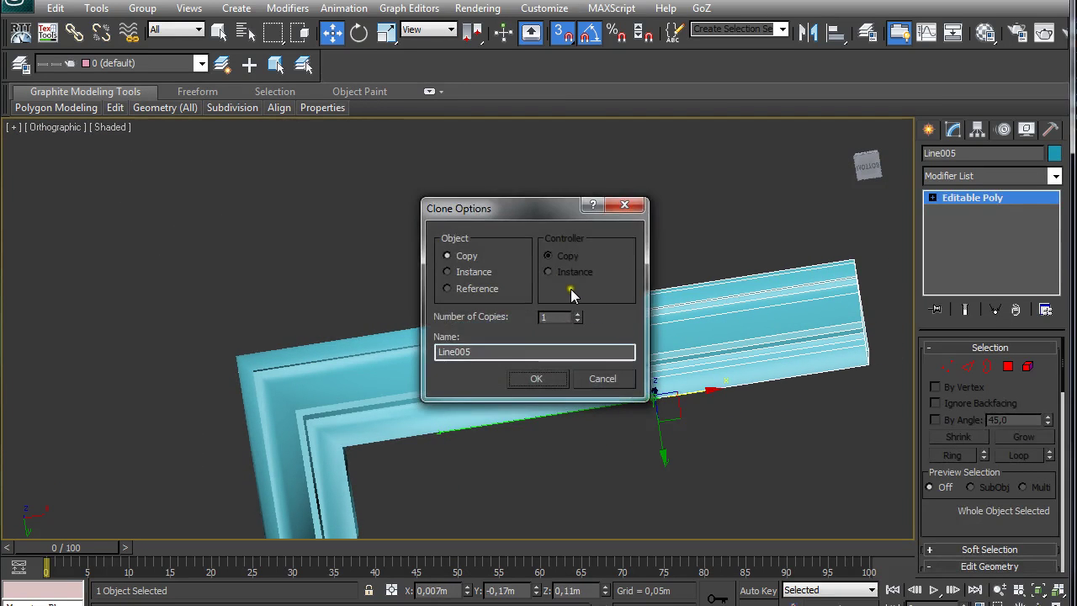
click(554, 385)
Move only the corner piece's pivot along X to the lower back vertex where it meets the straight piece.
mouse_move(517, 223)
alt+middle_down()
mouse_move(546, 259)
mouse_move(541, 373)
mouse_move(524, 298)
mouse_move(385, 392)
mouse_move(479, 311)
mouse_move(447, 367)
alt+middle_up()
click(375, 382)
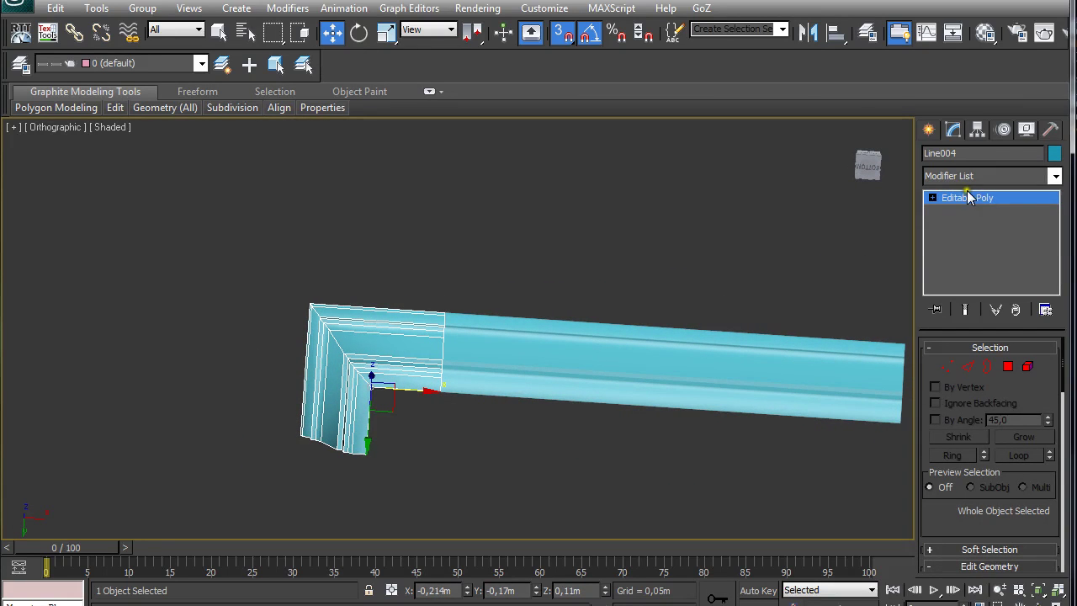
click(978, 128)
click(976, 237)
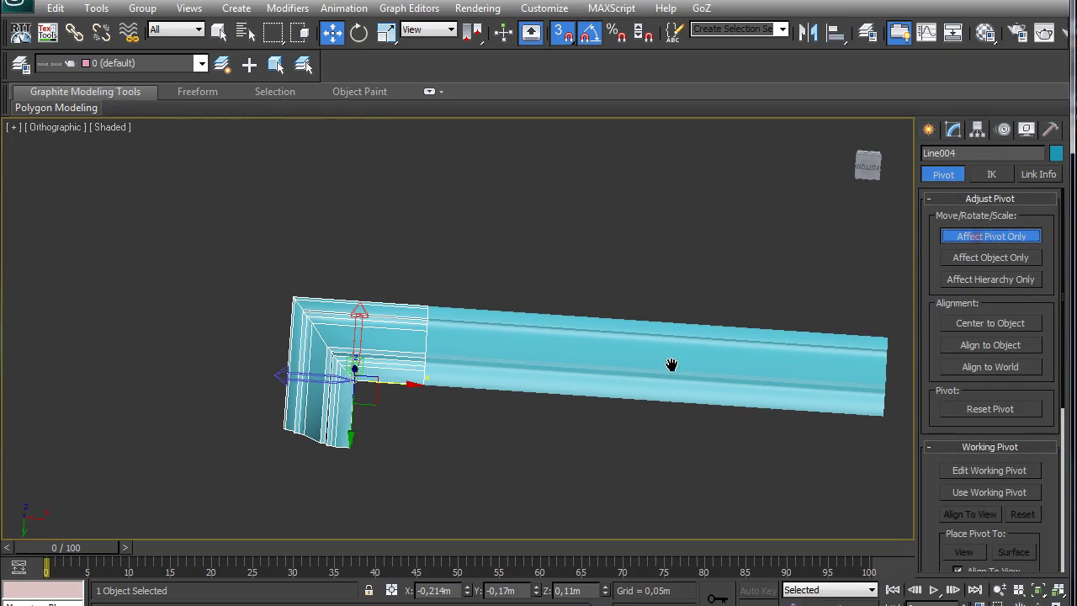
scroll(375, 379, up, 5)
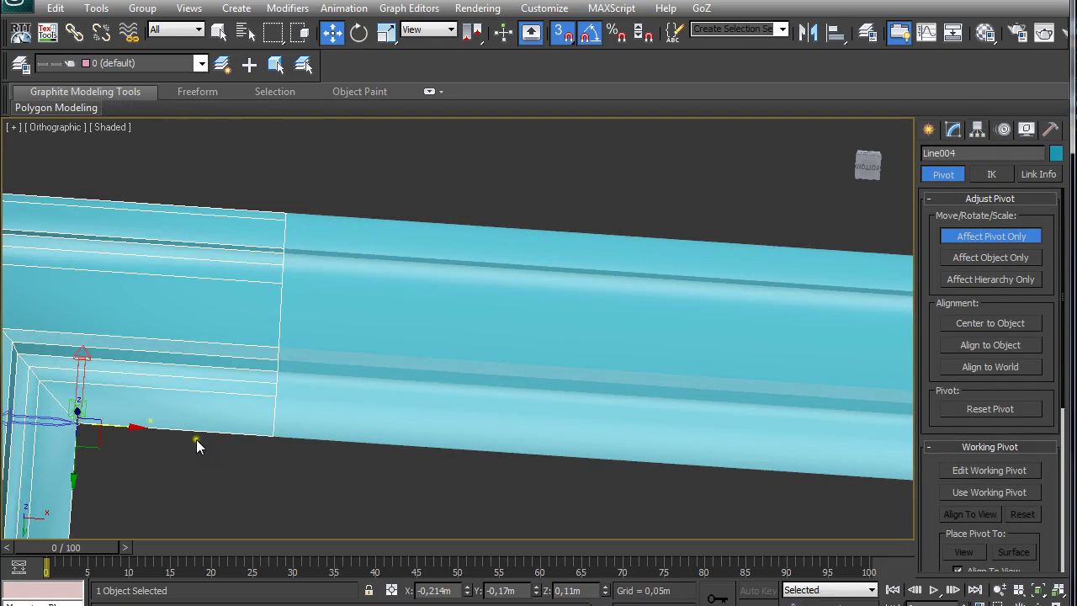
drag(125, 429, 284, 446)
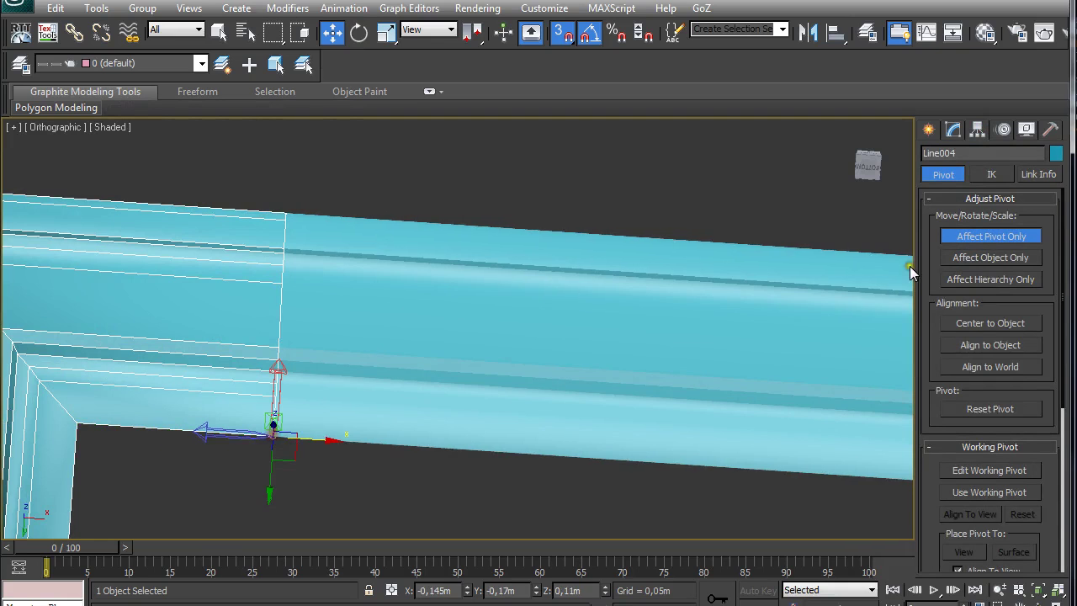
Leave pivot-only editing and clone the corner piece along X as one instance, snapped to the far end of the straight run.
click(971, 236)
scroll(500, 392, down, 3)
middle_drag(689, 385, 474, 365)
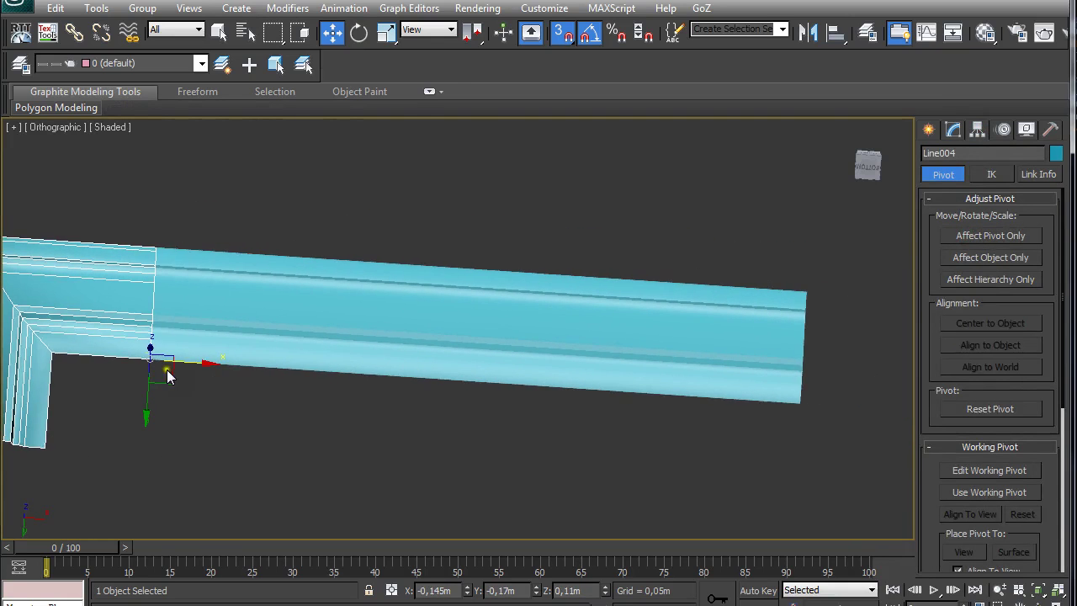
mouse_move(192, 364)
shift+mouse_down()
mouse_move(544, 378)
mouse_move(825, 409)
mouse_move(802, 409)
shift+mouse_up()
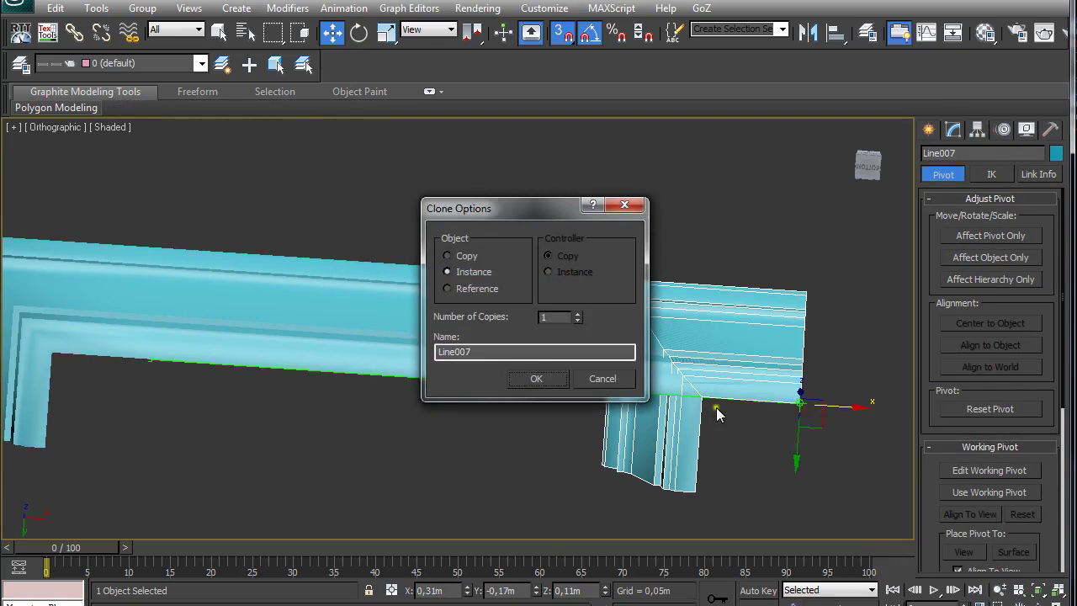
click(542, 378)
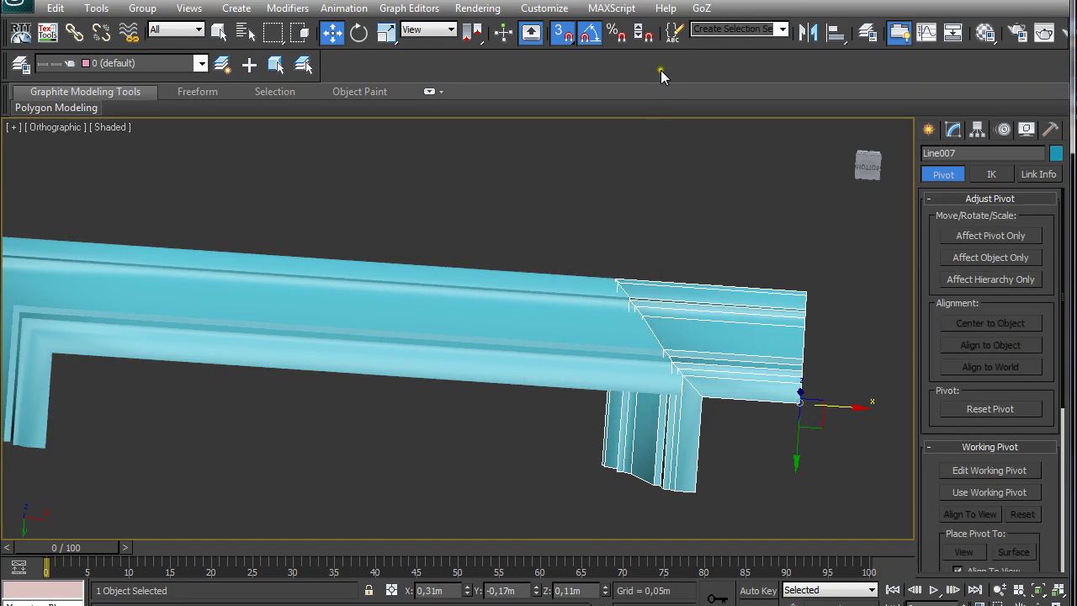
Mirror the cloned corner piece on the X axis with No Clone, deselect it and show the moulding in the Perspective view.
click(810, 35)
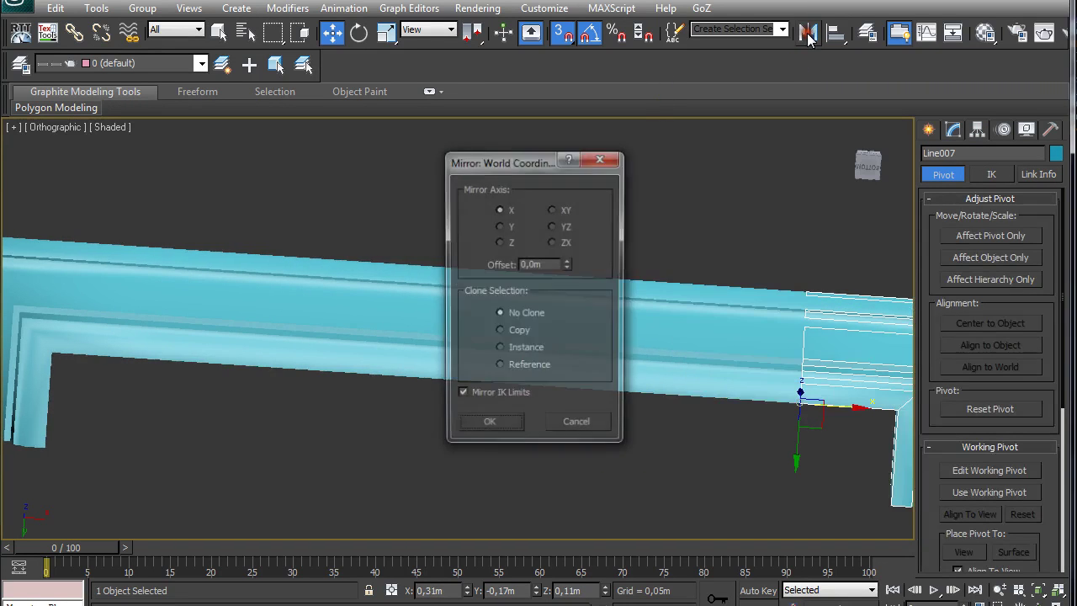
click(489, 421)
alt+middle_drag(660, 216, 602, 191)
click(662, 235)
scroll(630, 244, down, 2)
key(p)
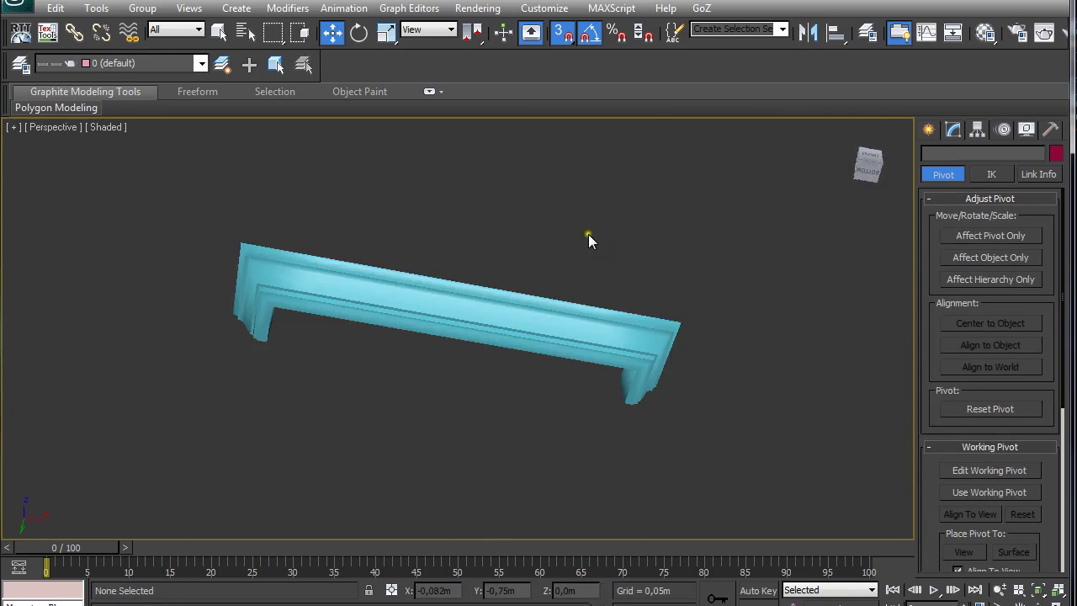
alt+middle_drag(420, 293, 456, 356)
scroll(445, 342, up, 2)
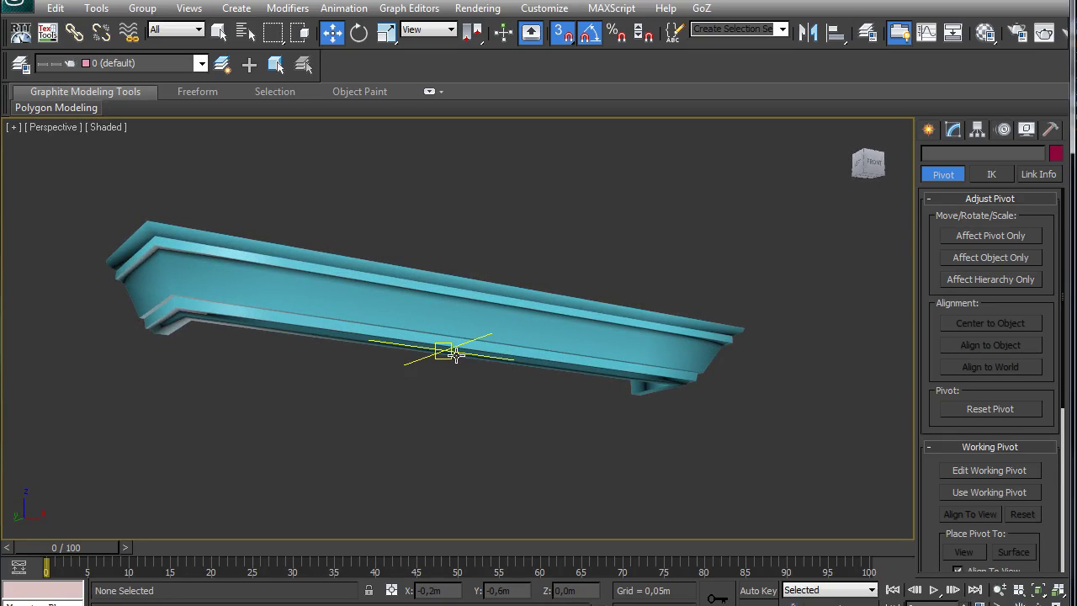